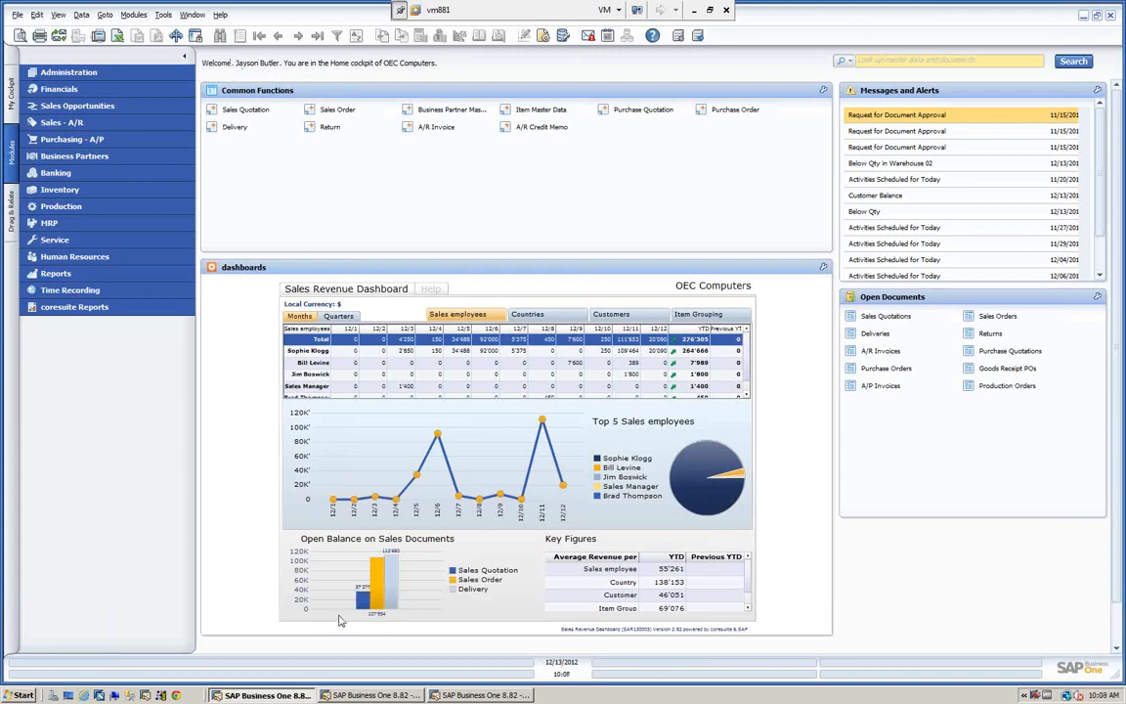
Compare the sales orders open in the two other user sessions, browsing back through the earlier orders in the last session to check their owners.
left_click(366, 695)
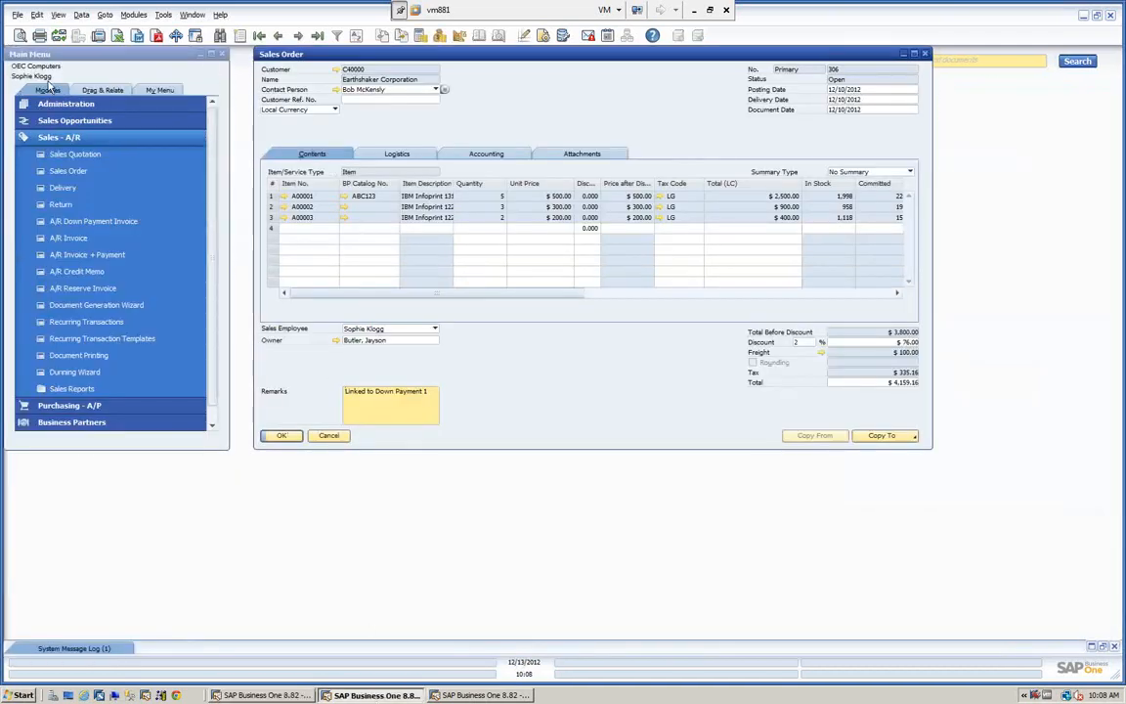
left_click_drag(360, 53, 366, 149)
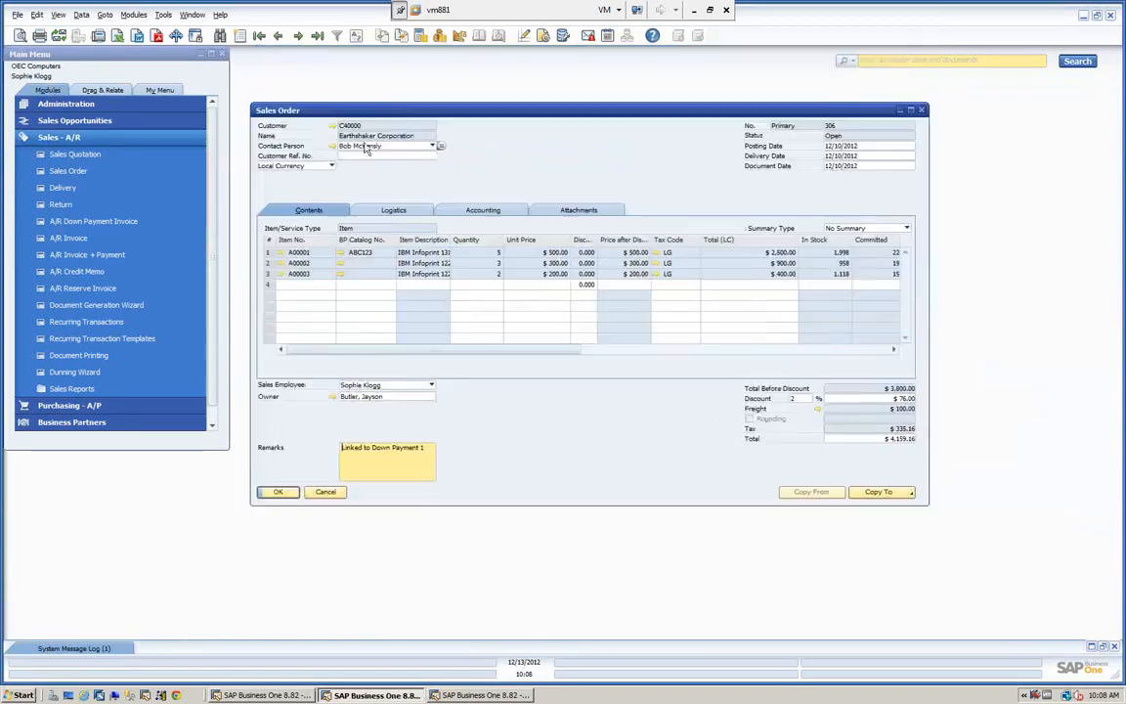
left_click(492, 696)
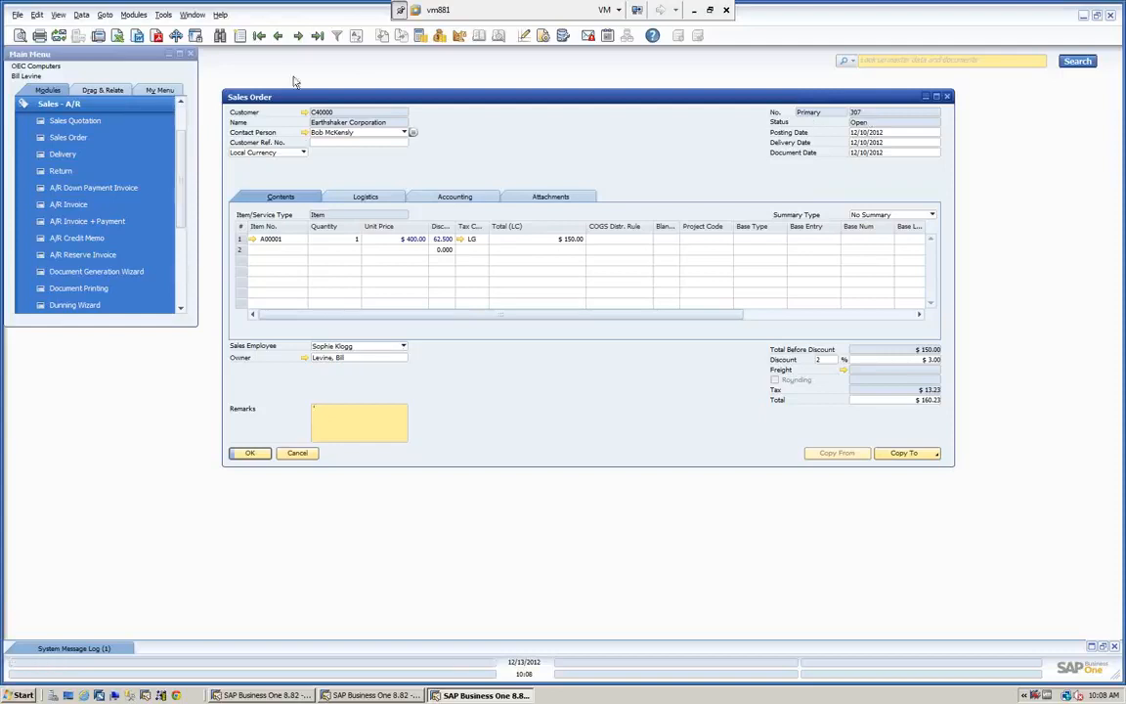
left_click(278, 38)
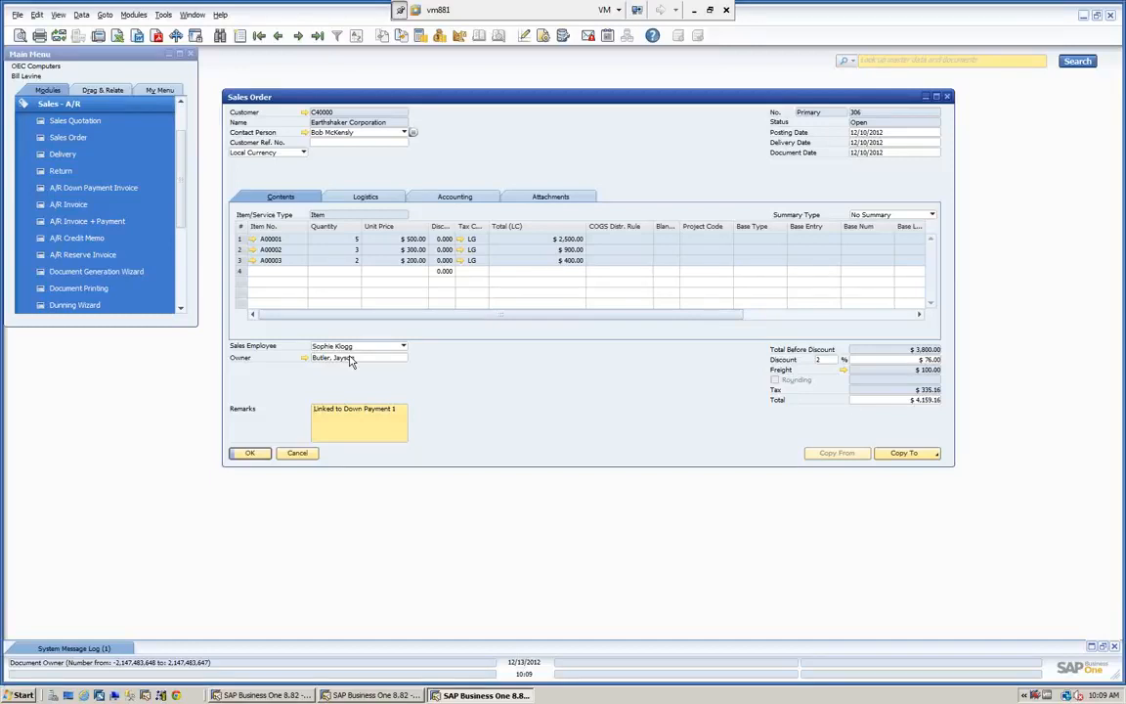
left_click(279, 36)
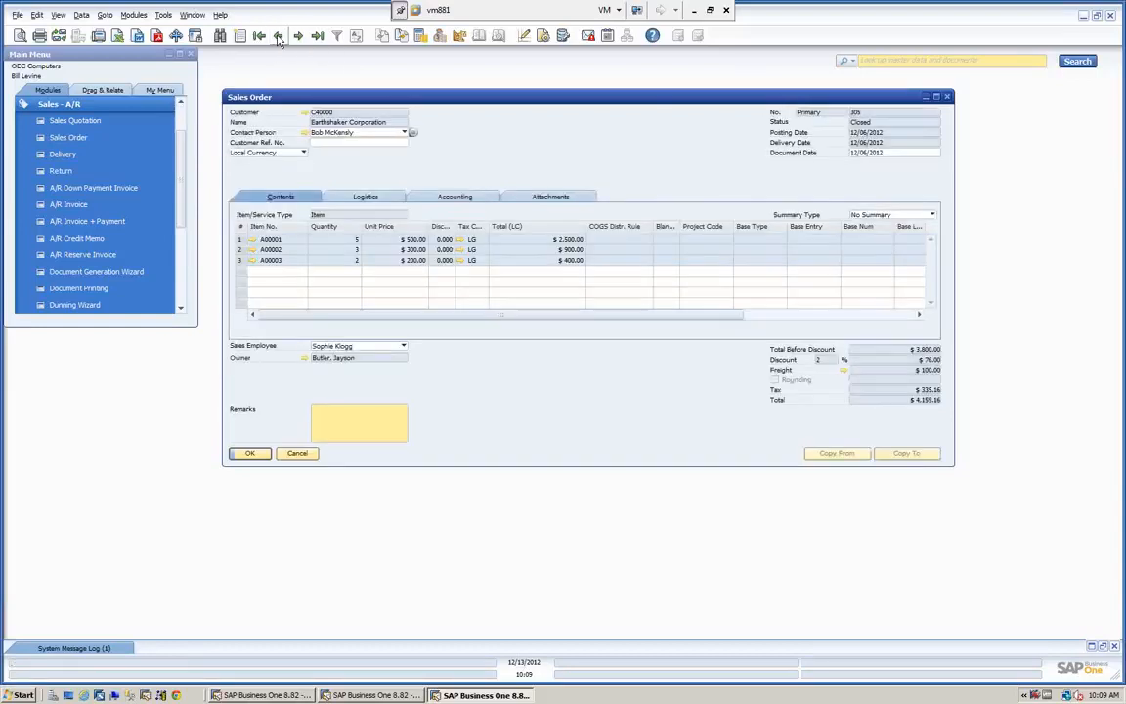
left_click(279, 36)
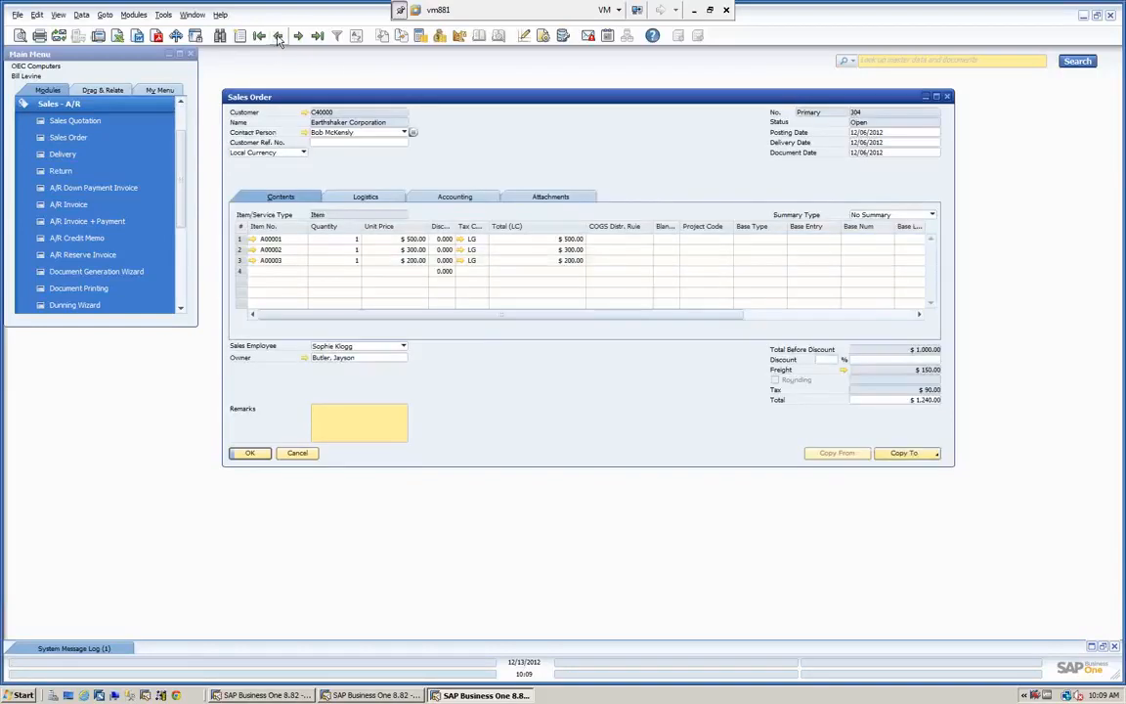
left_click(278, 37)
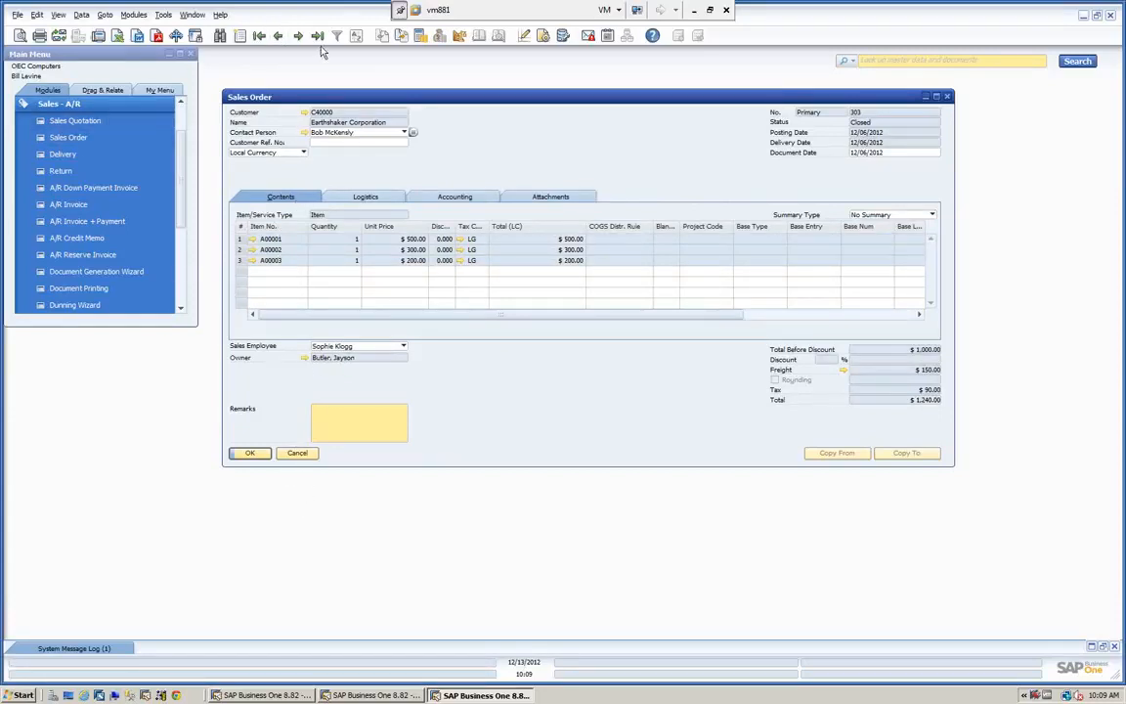
Start a new sales order for Earthshaker Corporation with delivery date 12/13/2012.
left_click(239, 36)
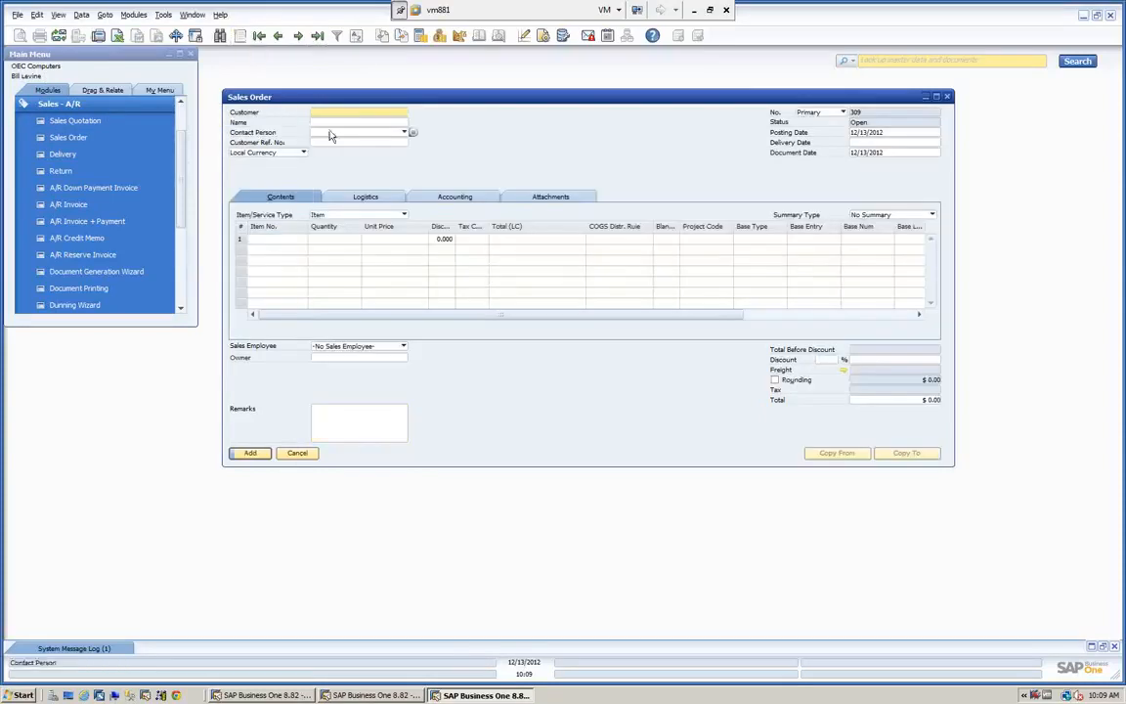
left_click(324, 123)
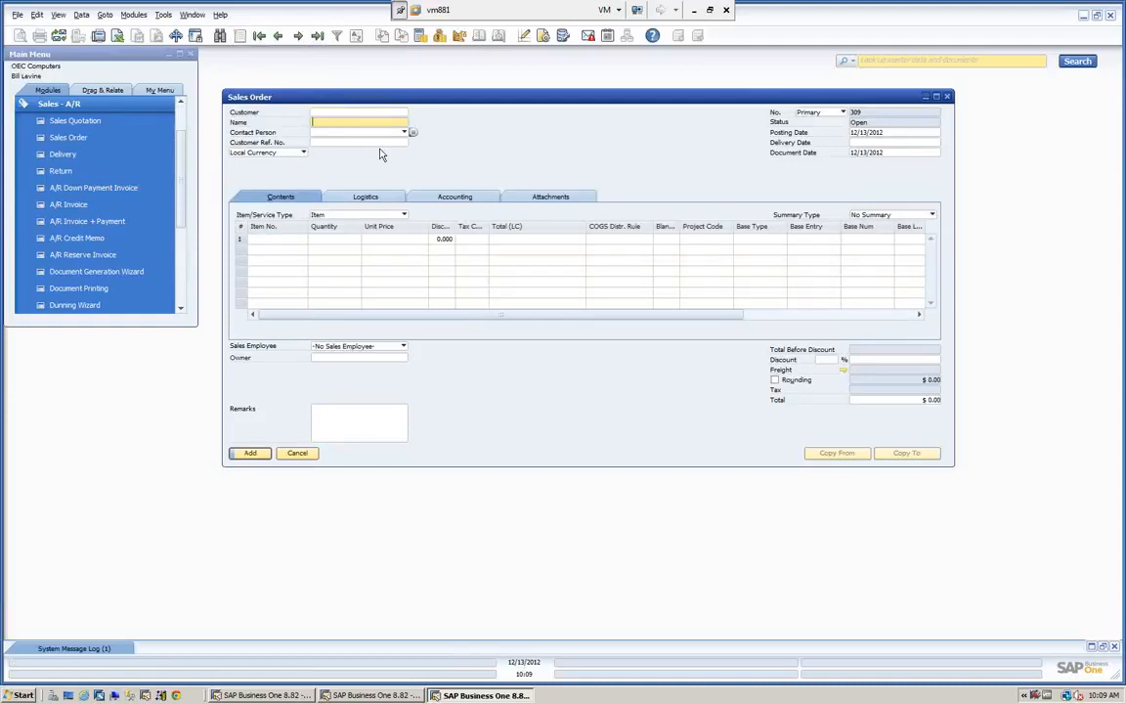
type("e")
key("Tab")
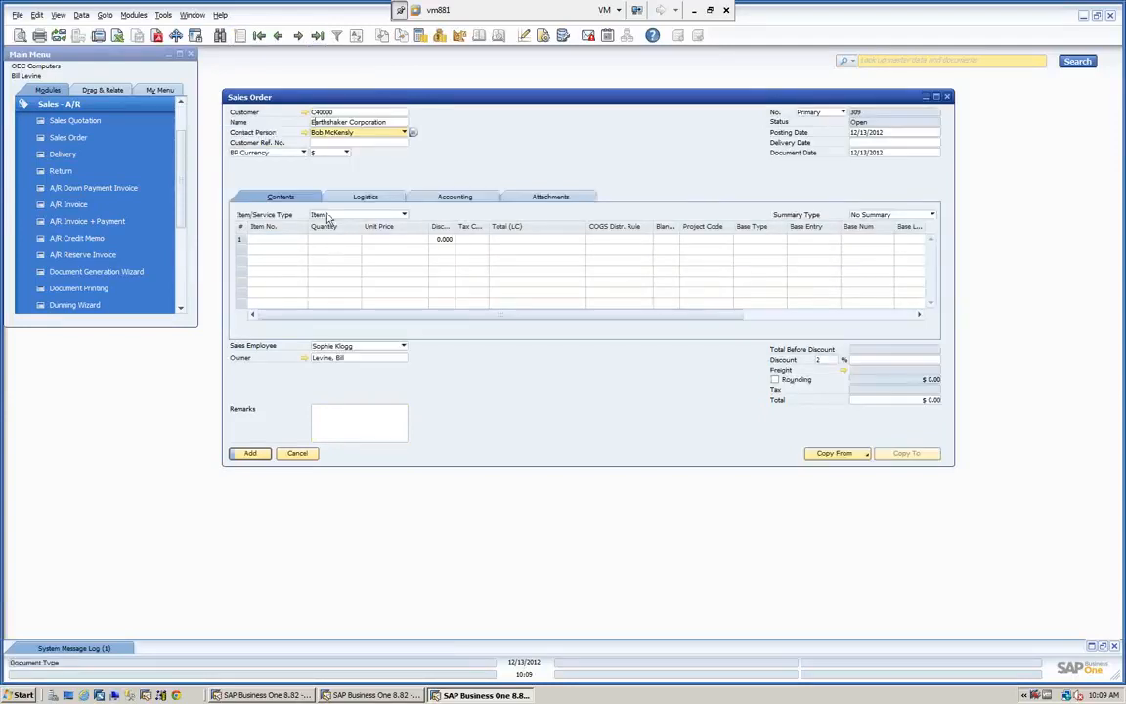
left_click(864, 143)
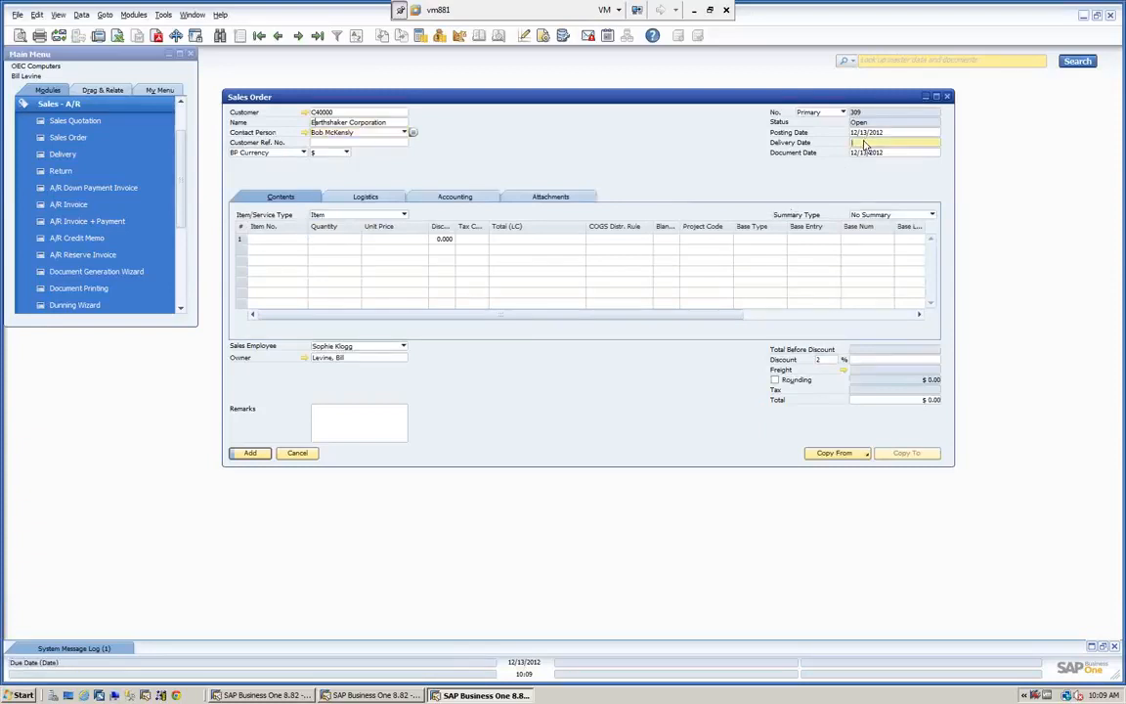
type("13")
key("Tab")
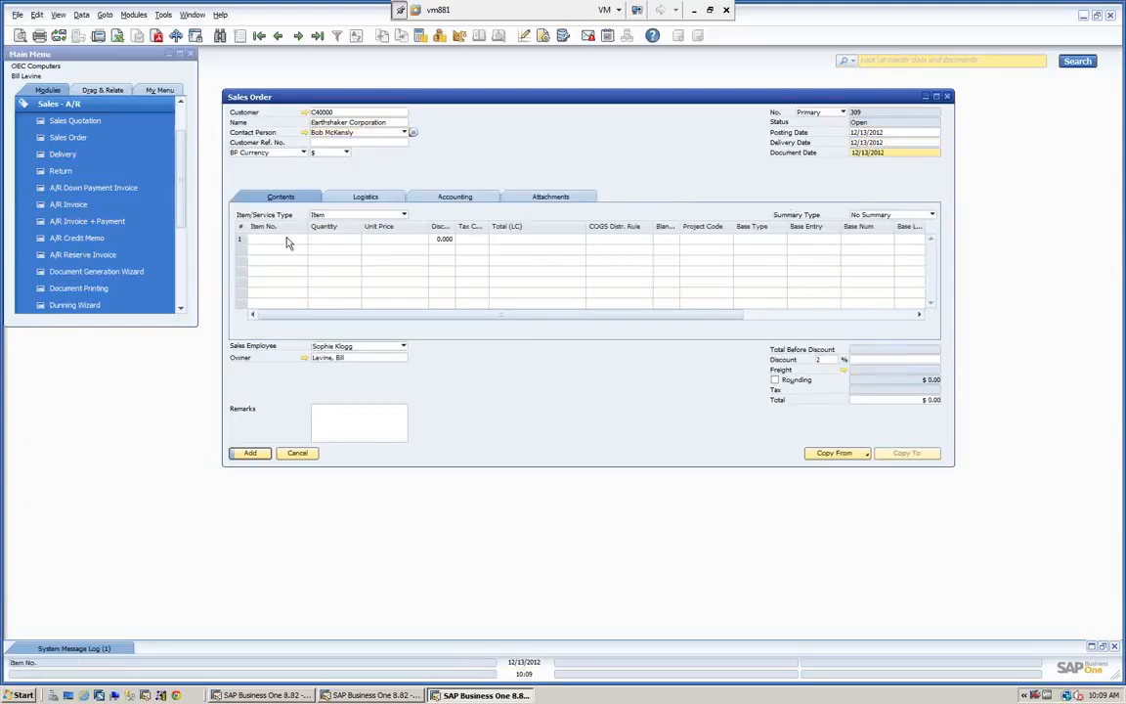
Enter items A00001 and A00002 on the order and add it, answering No to continuing without a document owner.
left_click(288, 242)
type("*")
key("Tab")
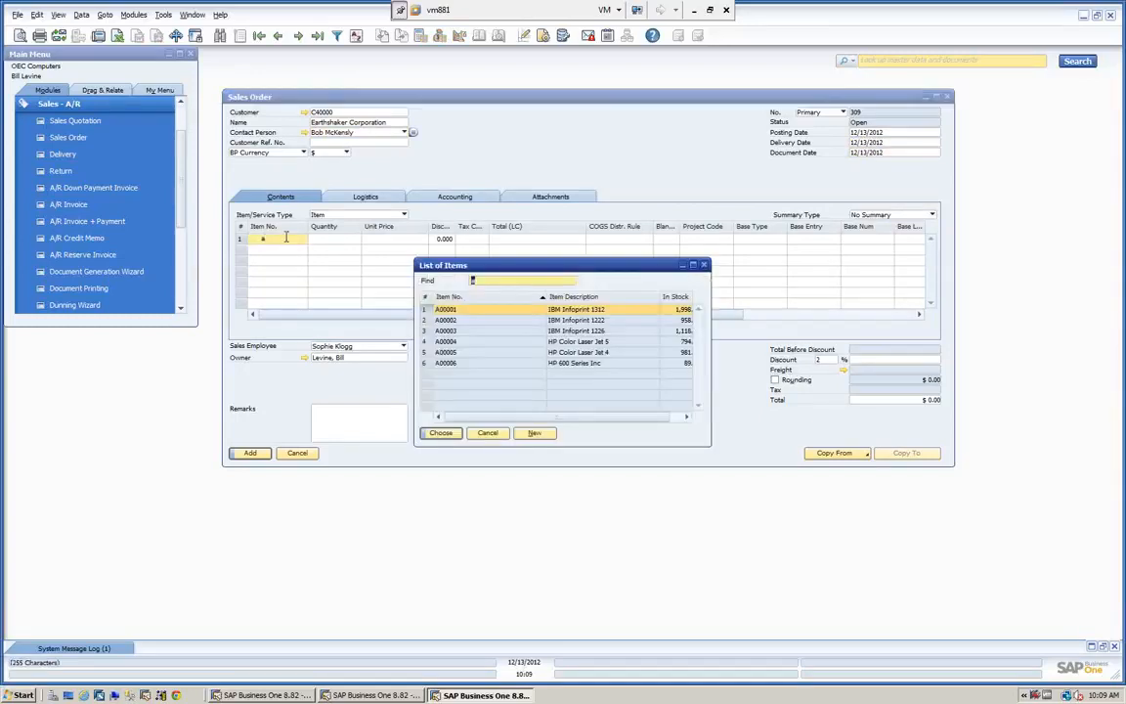
left_click(444, 320, "ctrl")
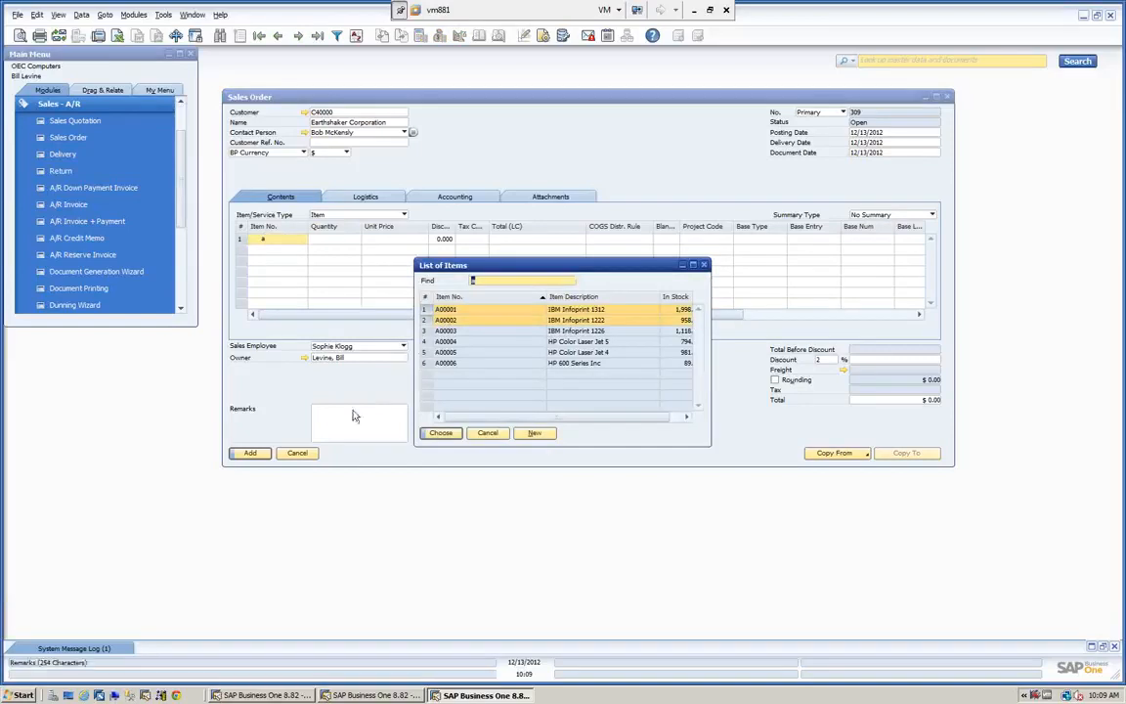
left_click(439, 432)
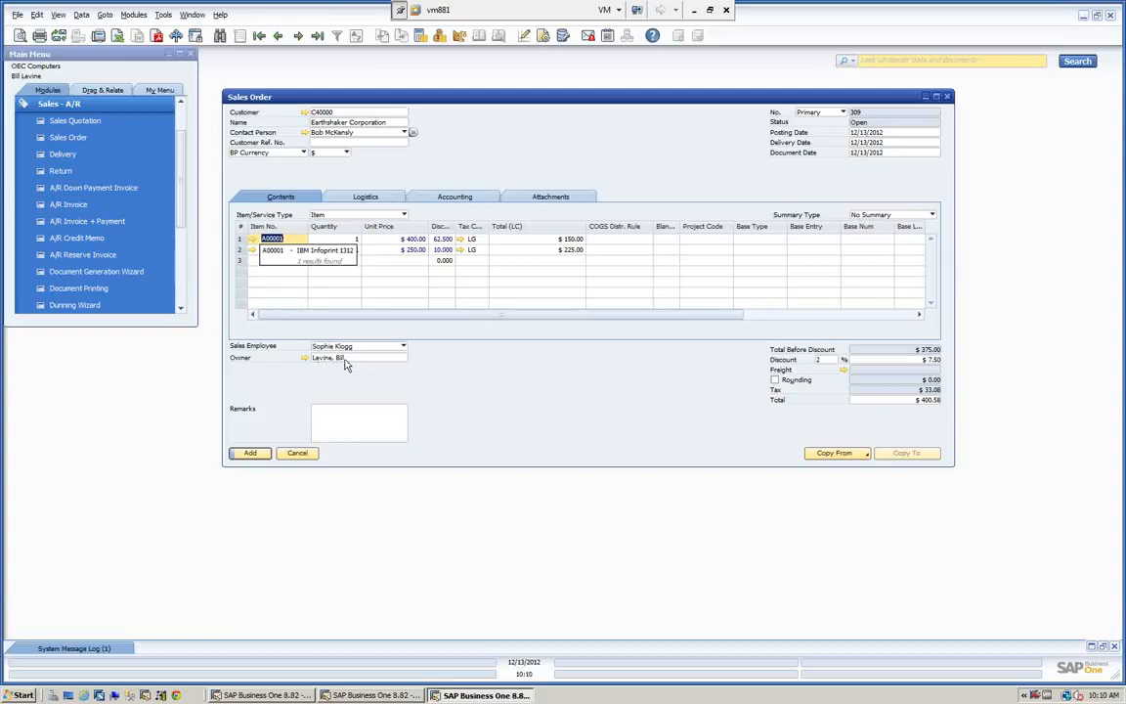
left_click(250, 453)
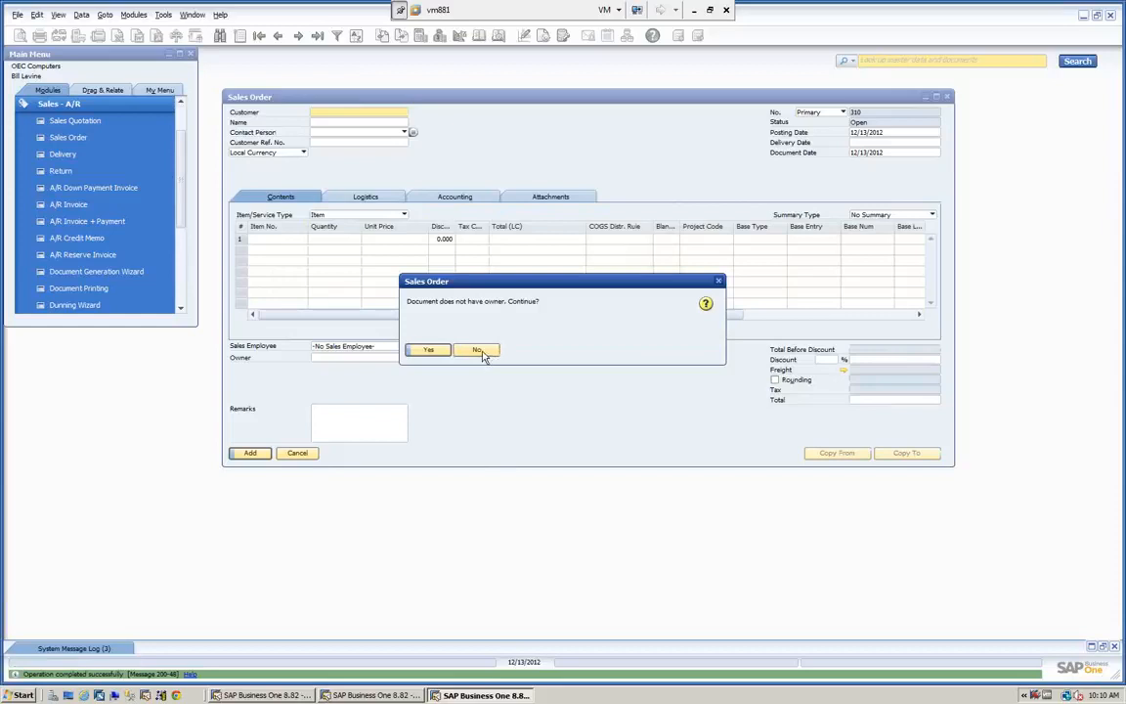
left_click(478, 352)
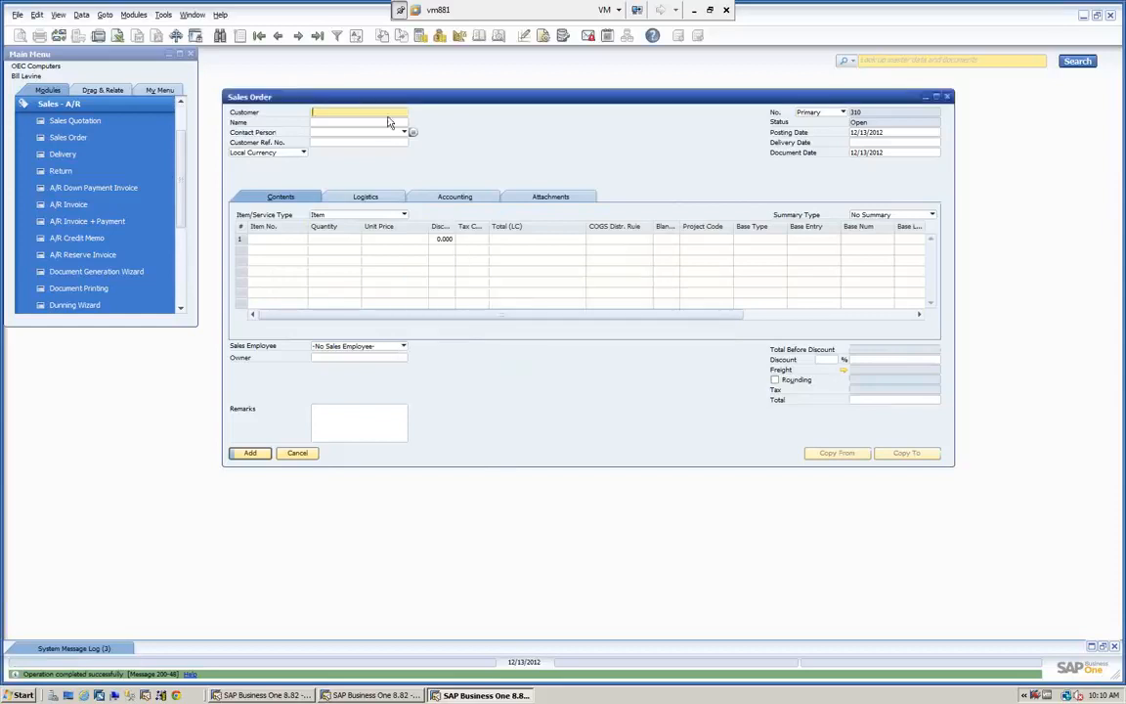
View the last sales order in each of the two user sessions and compare their owners, ending in the second session.
left_click(318, 37)
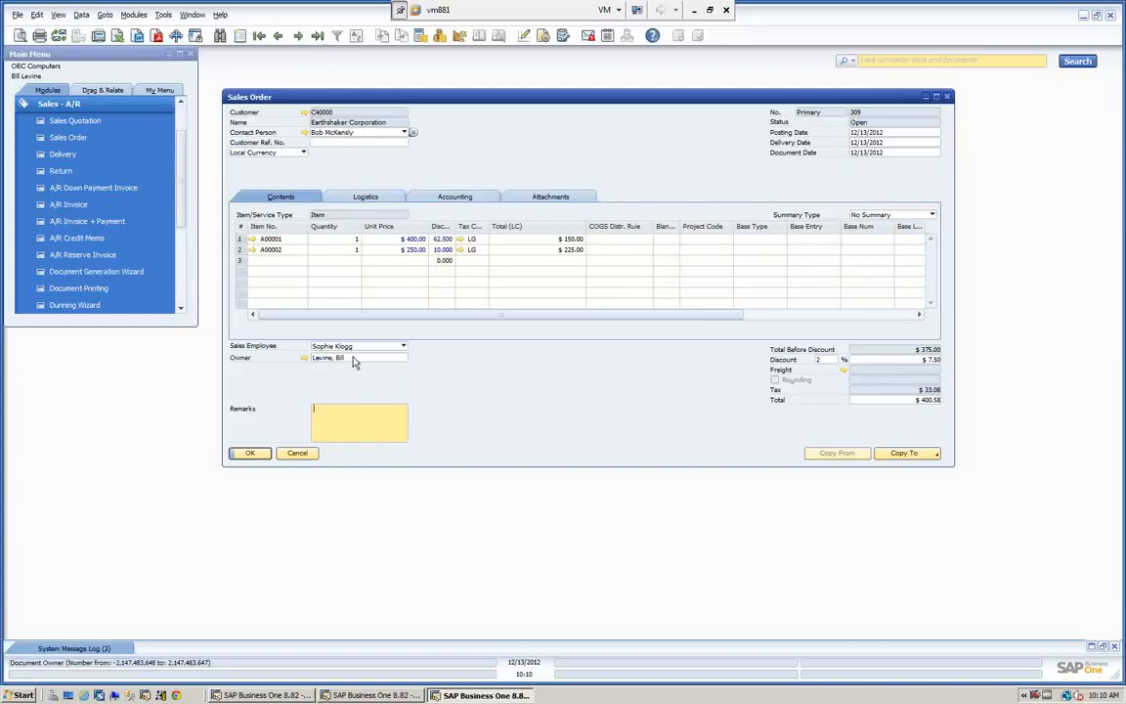
left_click(374, 695)
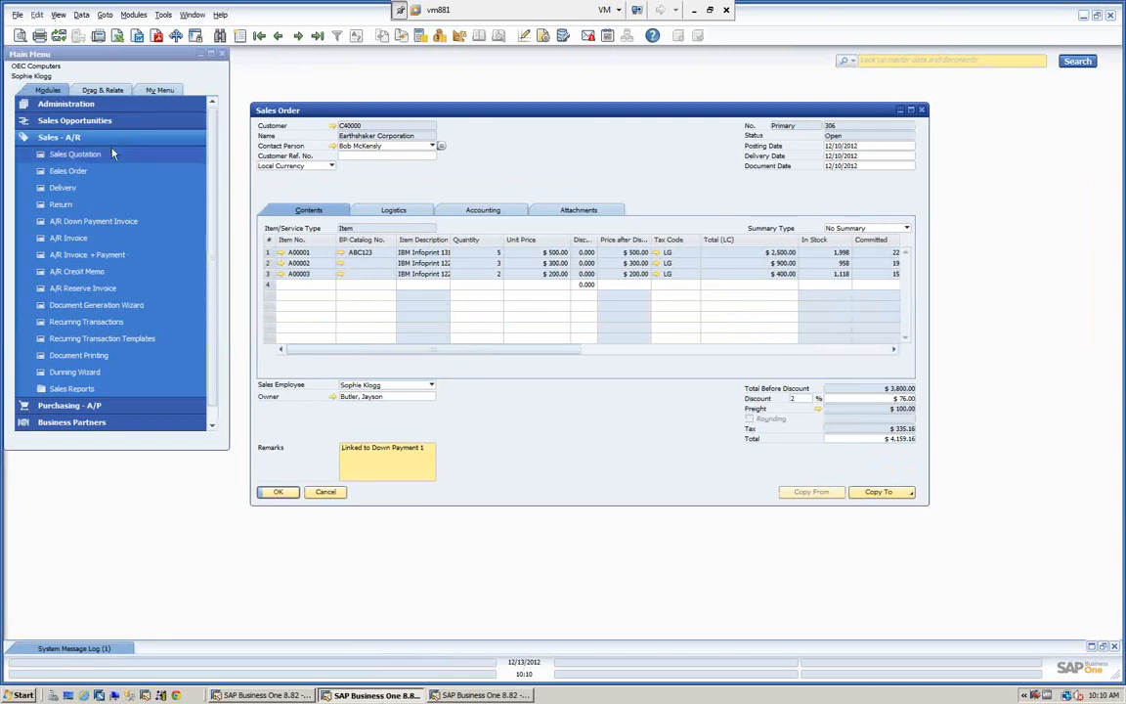
left_click(319, 36)
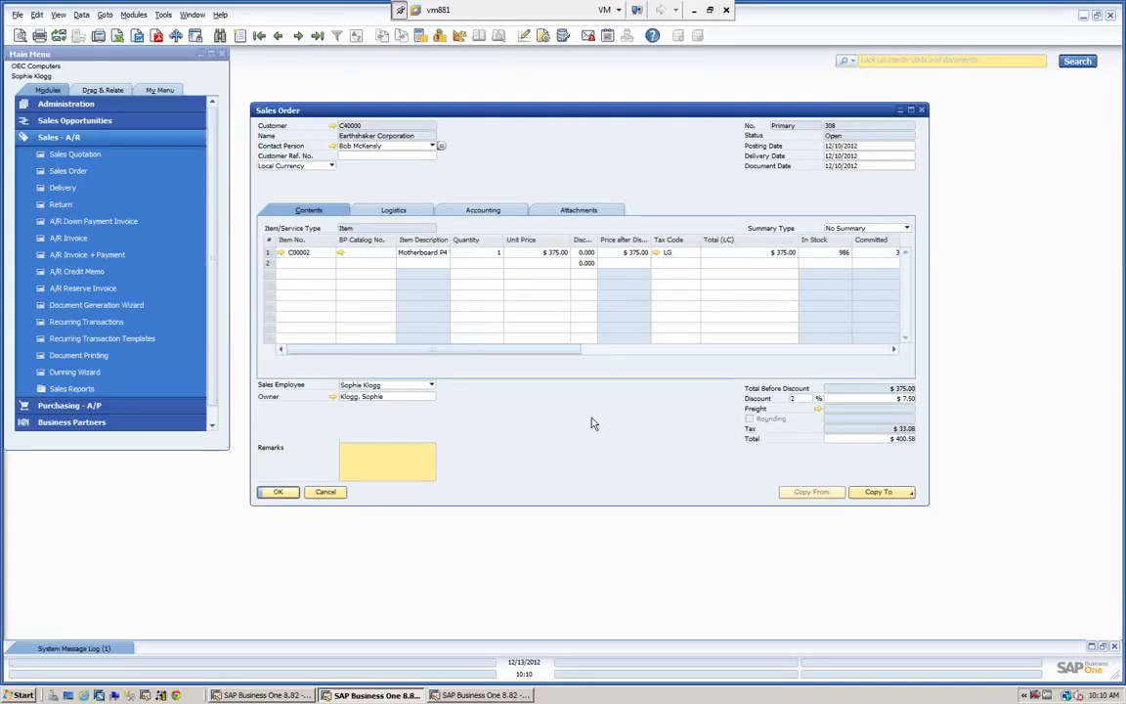
left_click(486, 695)
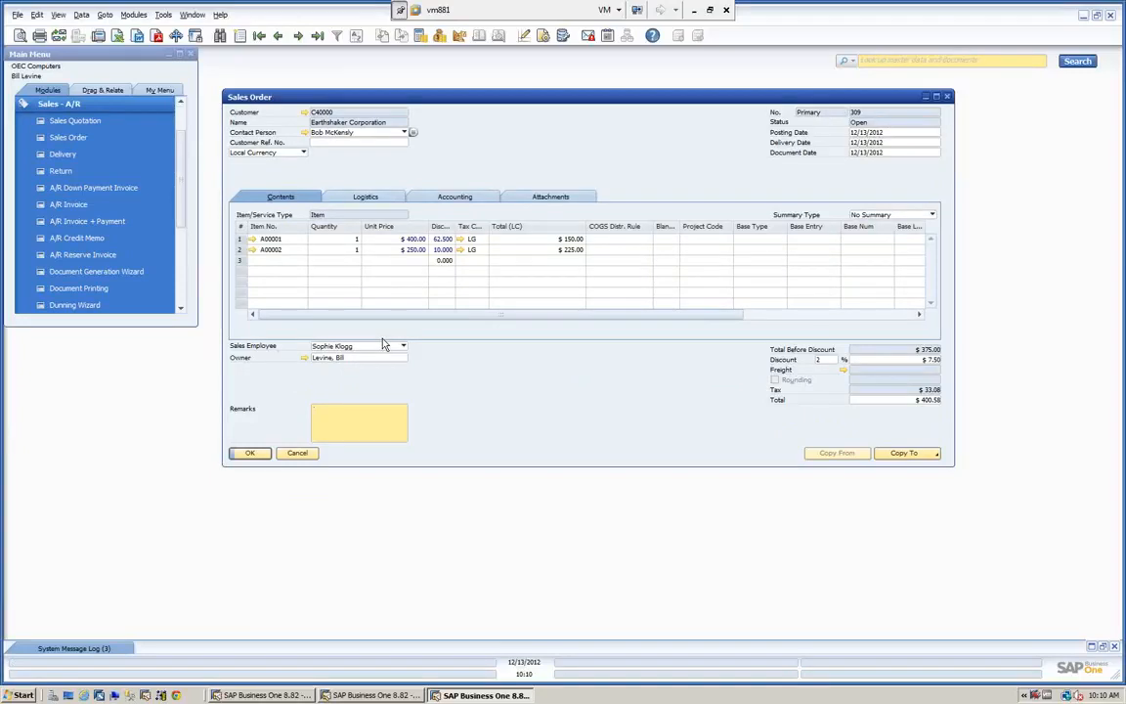
left_click(370, 695)
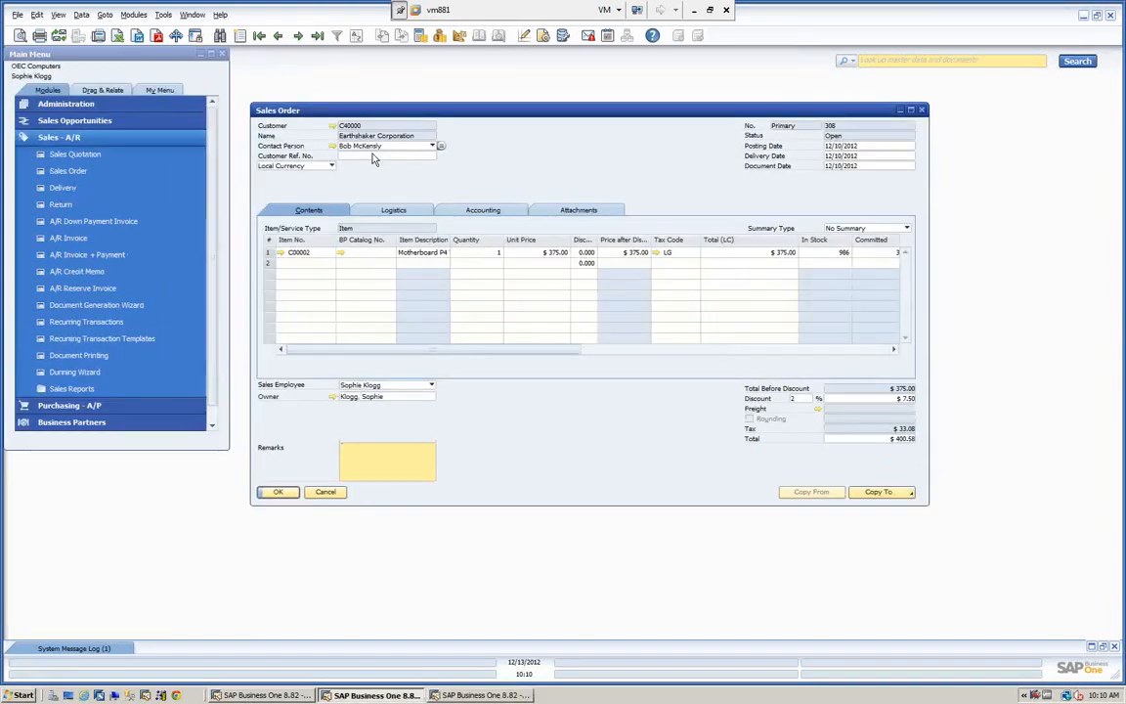
Create a new sales order for Earthshaker Corporation containing items C00001 and C00002.
left_click(239, 36)
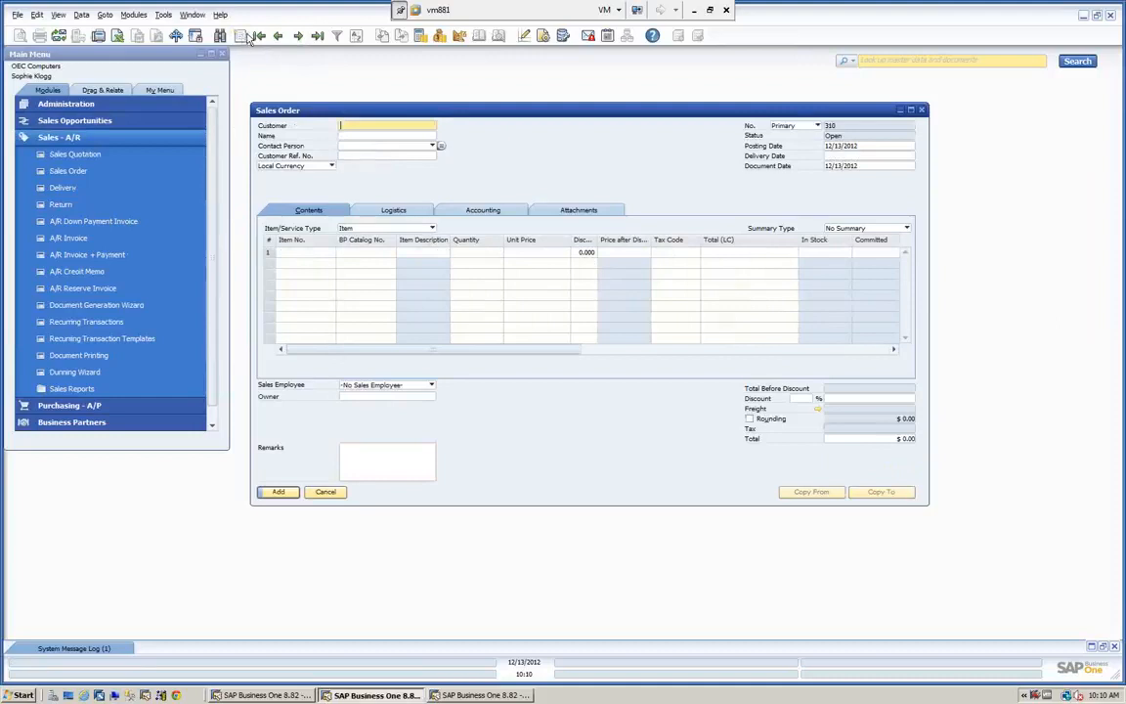
left_click(348, 137)
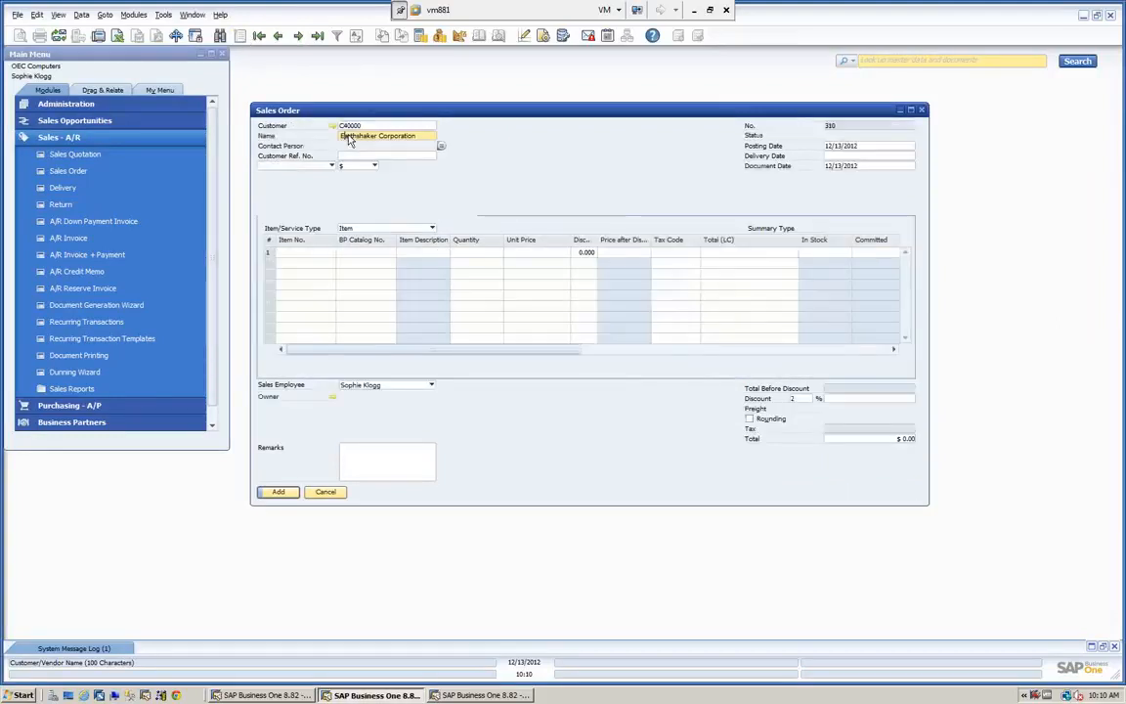
left_click(307, 254)
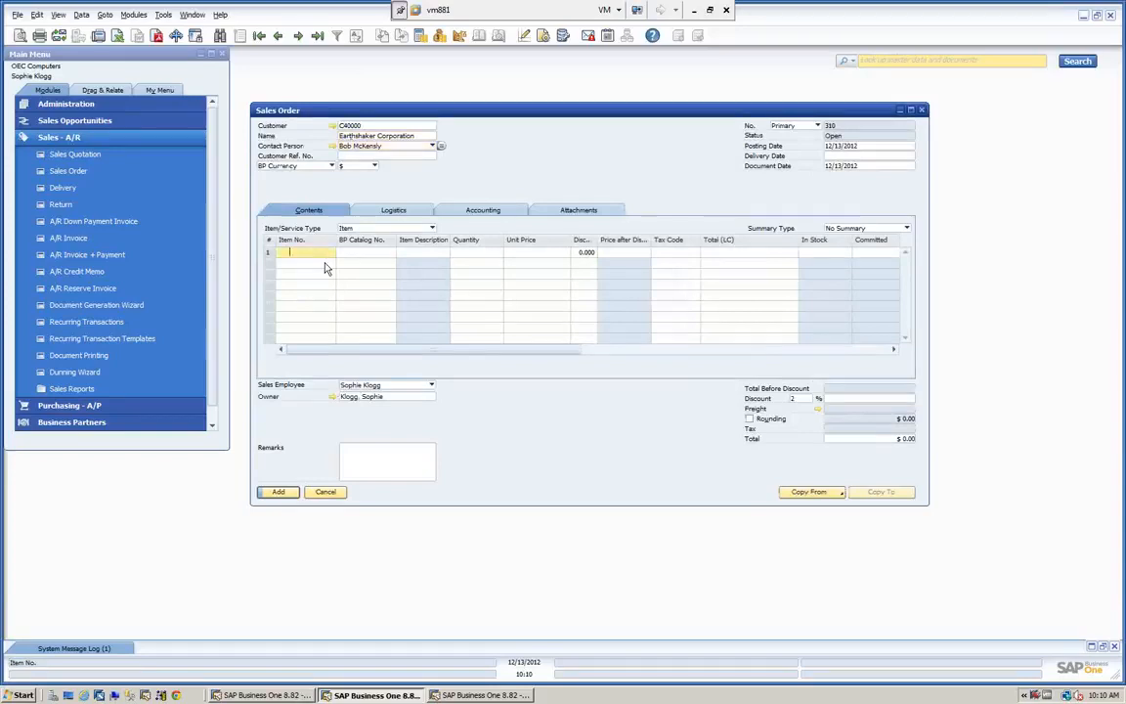
key("Tab")
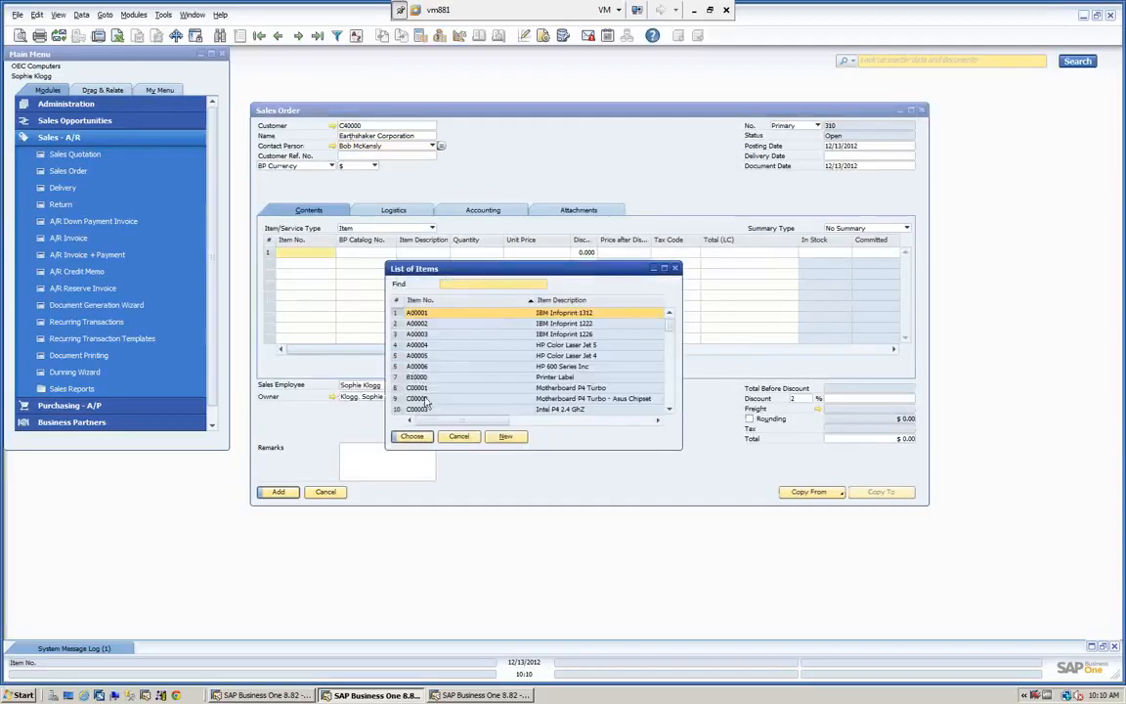
left_click(420, 389)
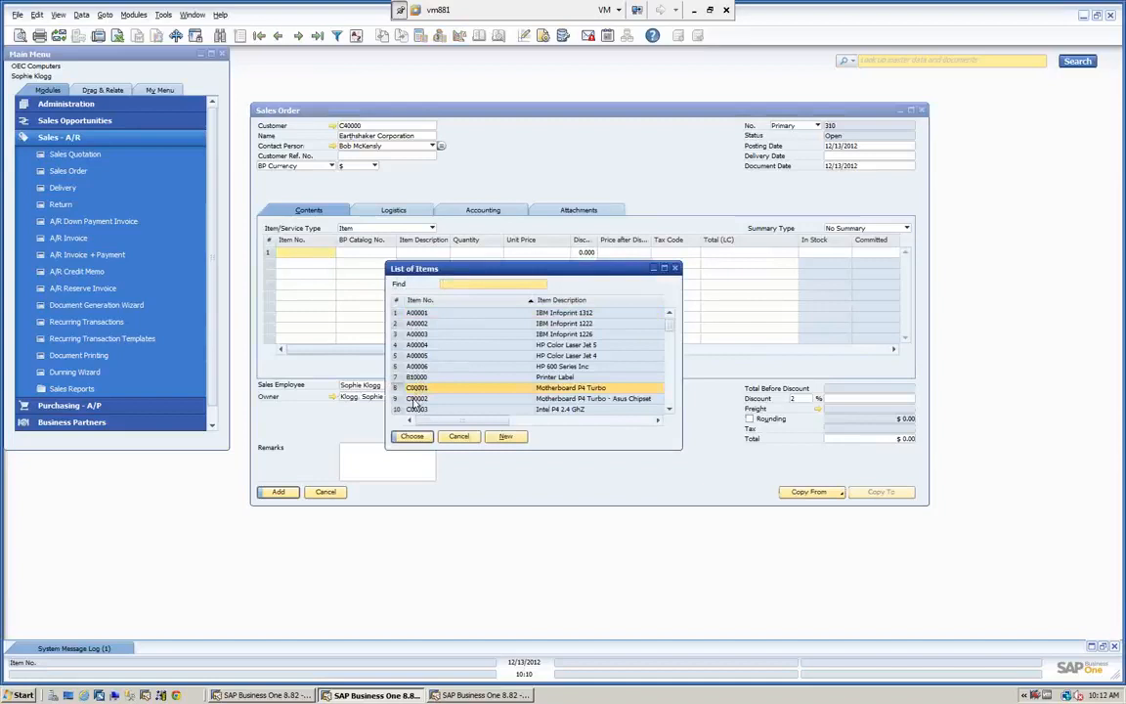
left_click(418, 398, "ctrl")
left_click(411, 436)
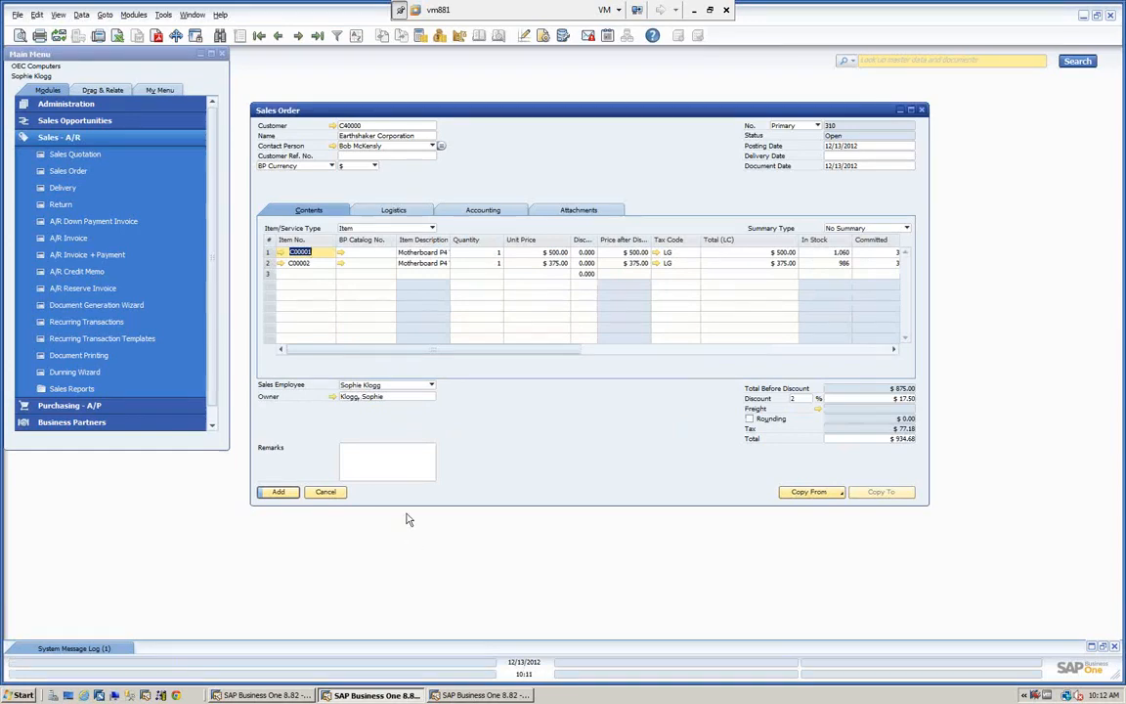
Set the delivery date to 12/13/2012, apply it to the existing rows and add the sales order.
left_click(279, 491)
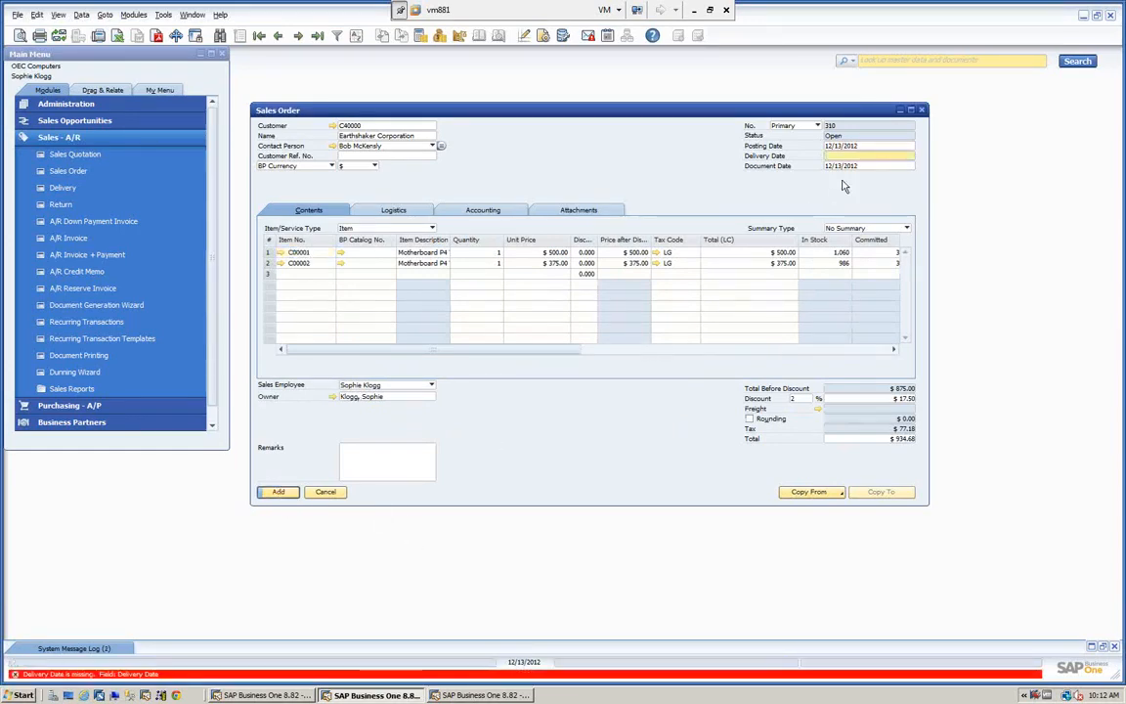
type("t")
key("Tab")
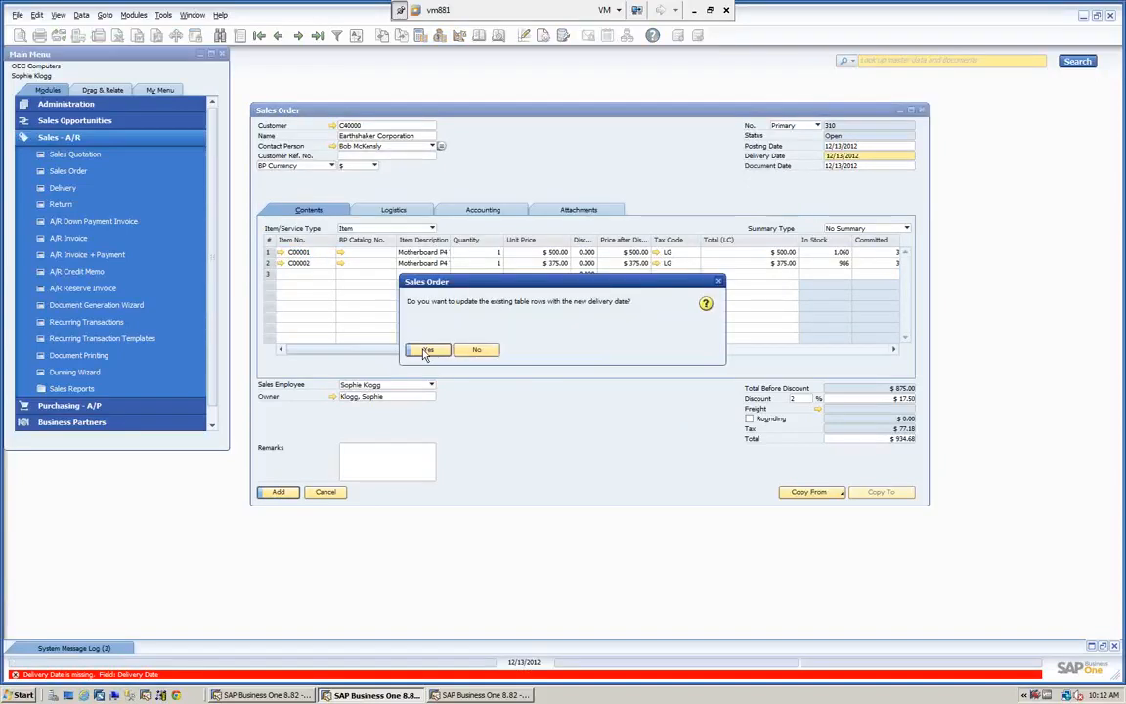
key("Return")
left_click(283, 493)
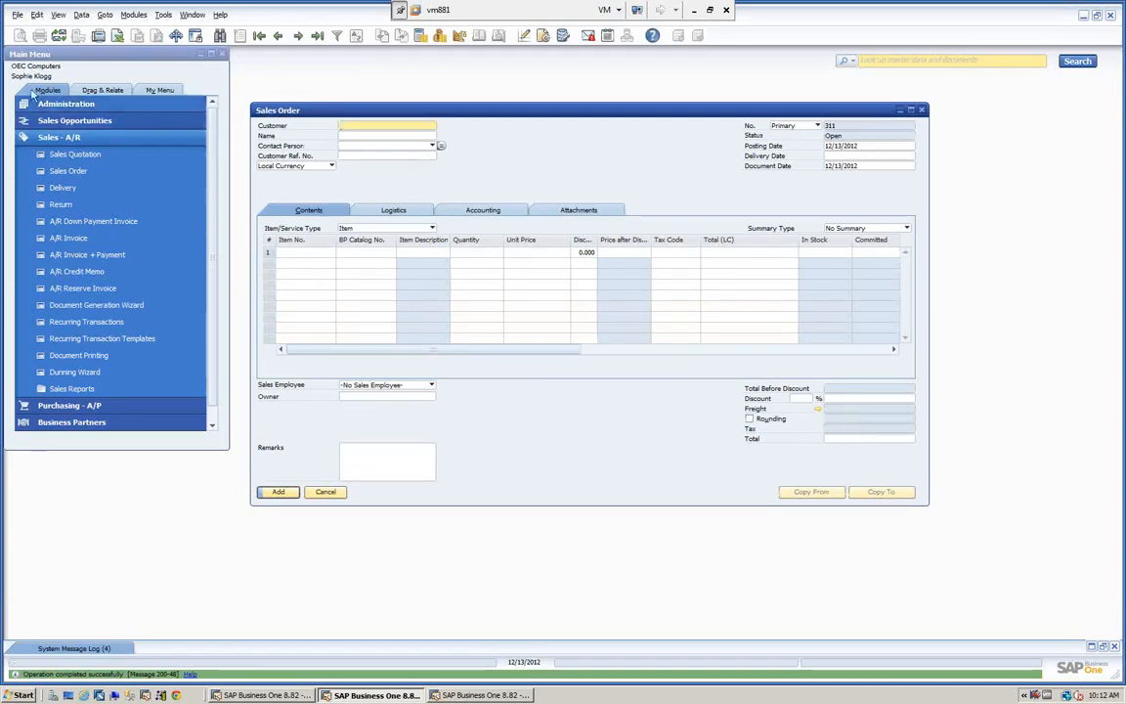
Check the owners of the last and preceding sales orders in this session against the order shown in the third session.
left_click(317, 36)
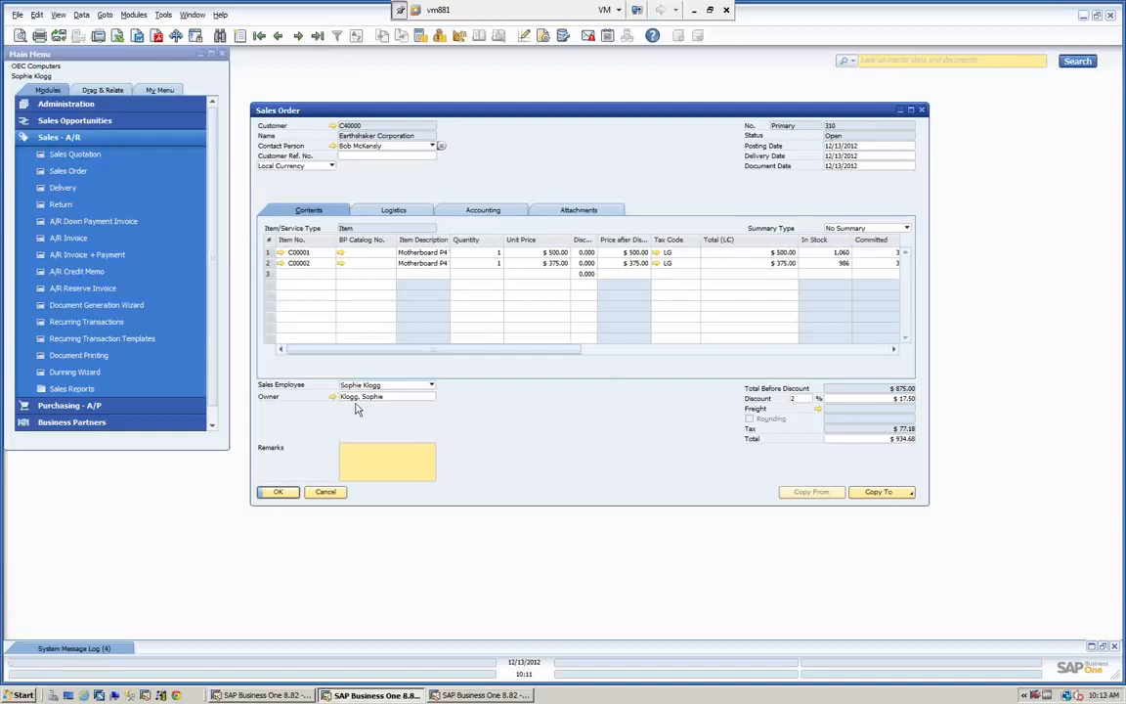
left_click(279, 37)
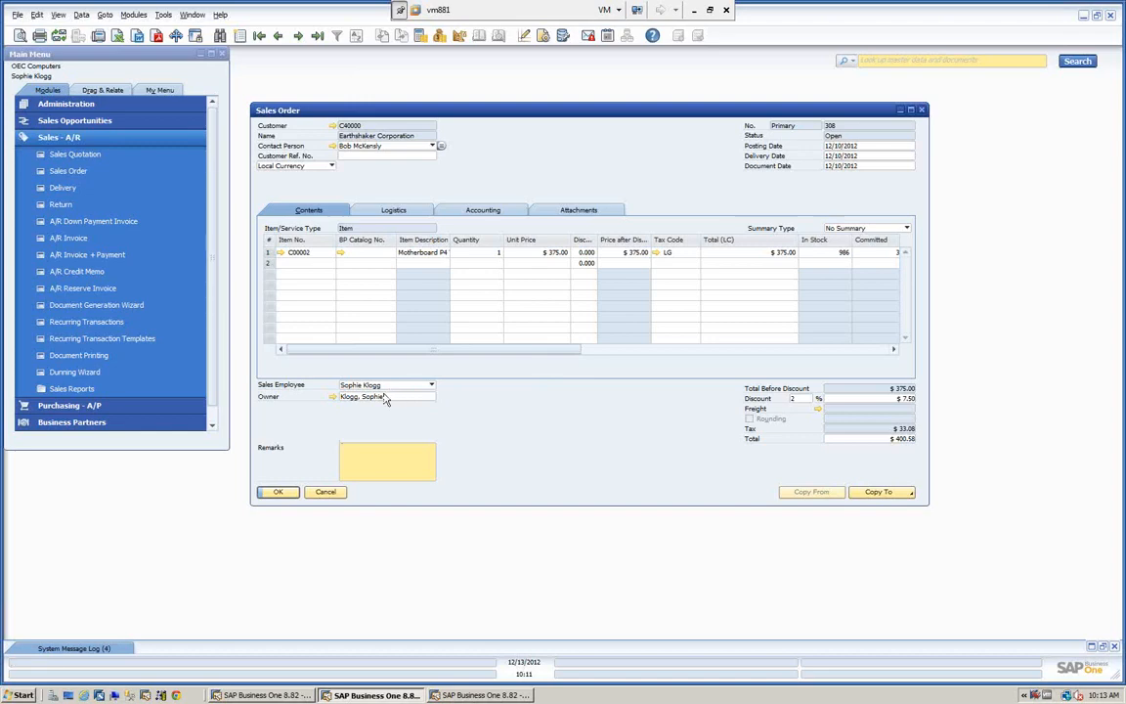
left_click(481, 695)
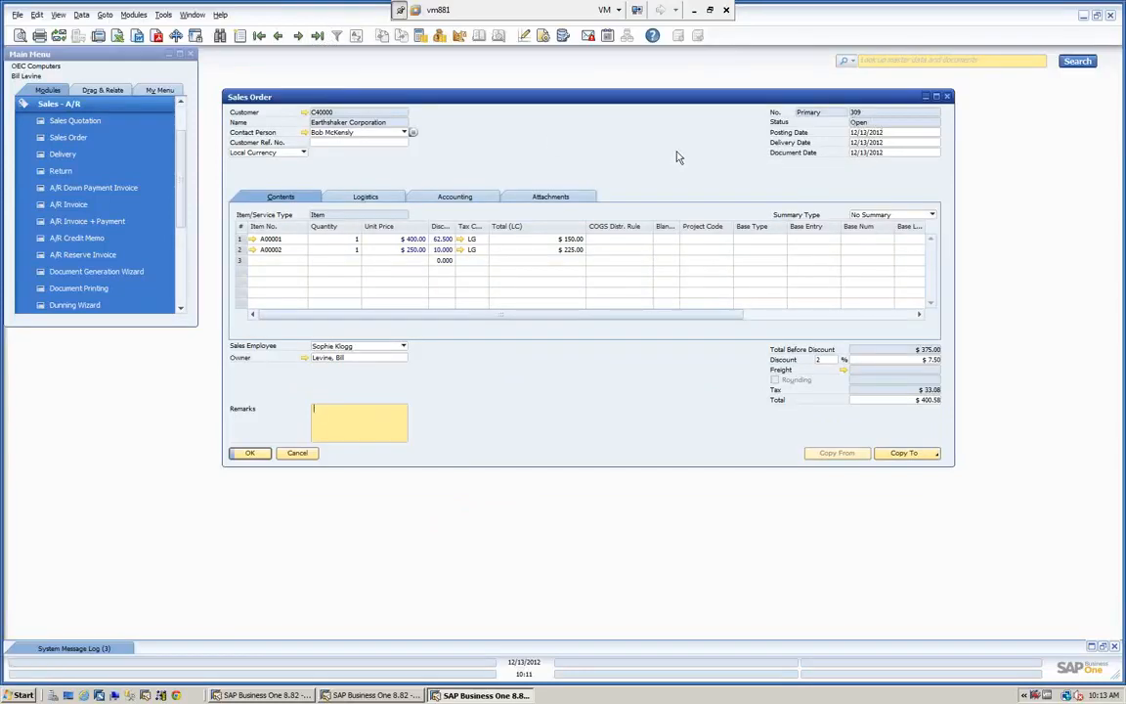
left_click(364, 692)
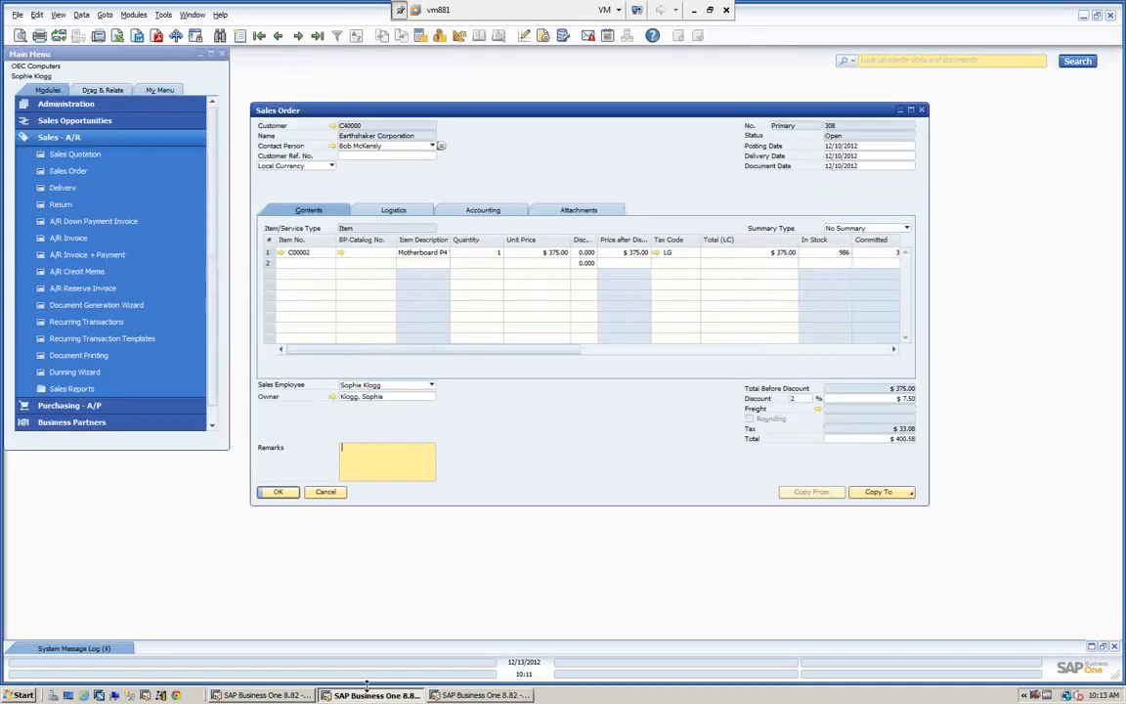
View the last and preceding sales orders in the second session and compare their owners with the order in the third session.
left_click(317, 37)
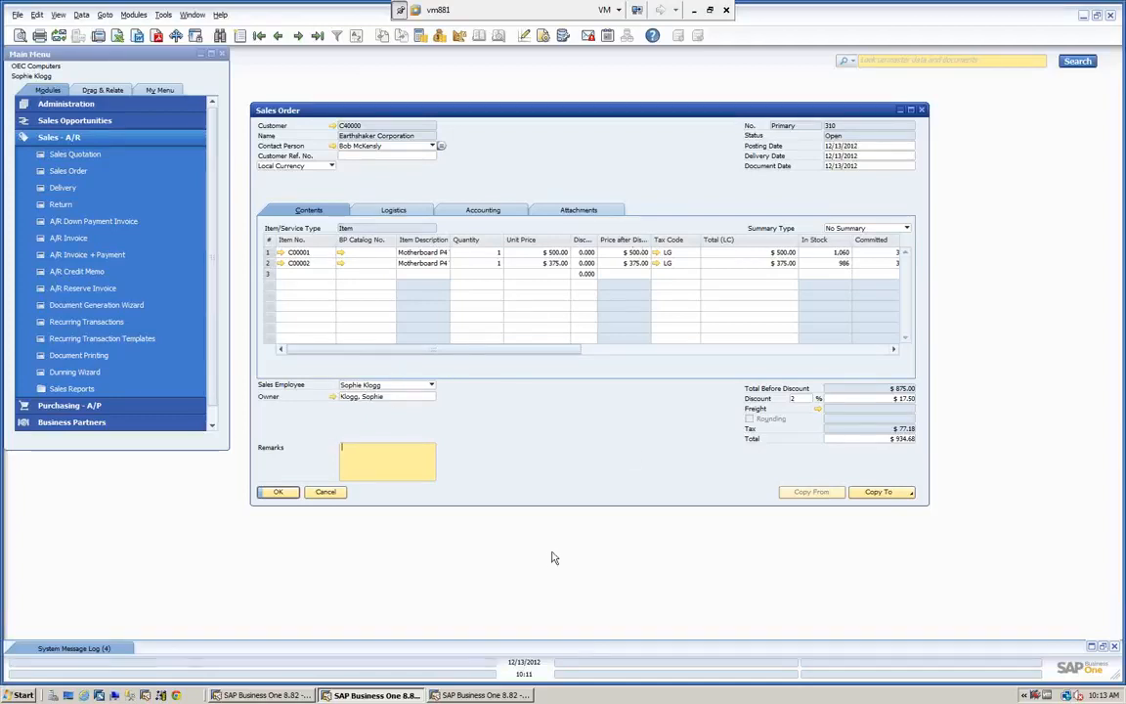
left_click(484, 695)
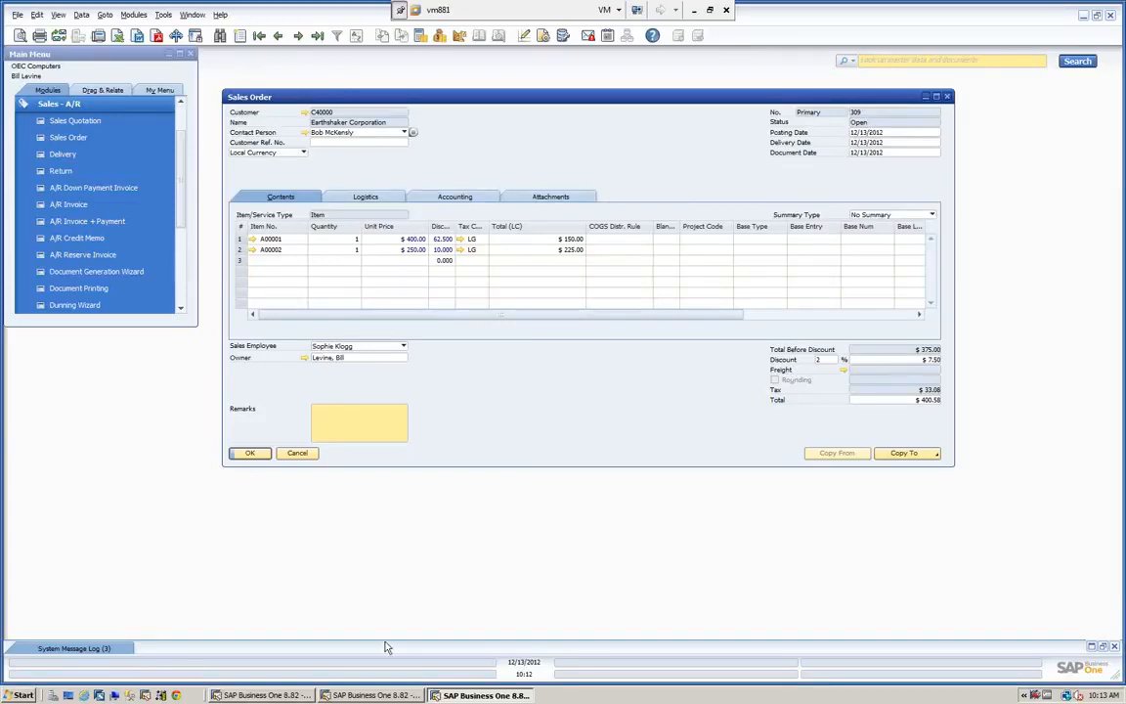
left_click(372, 694)
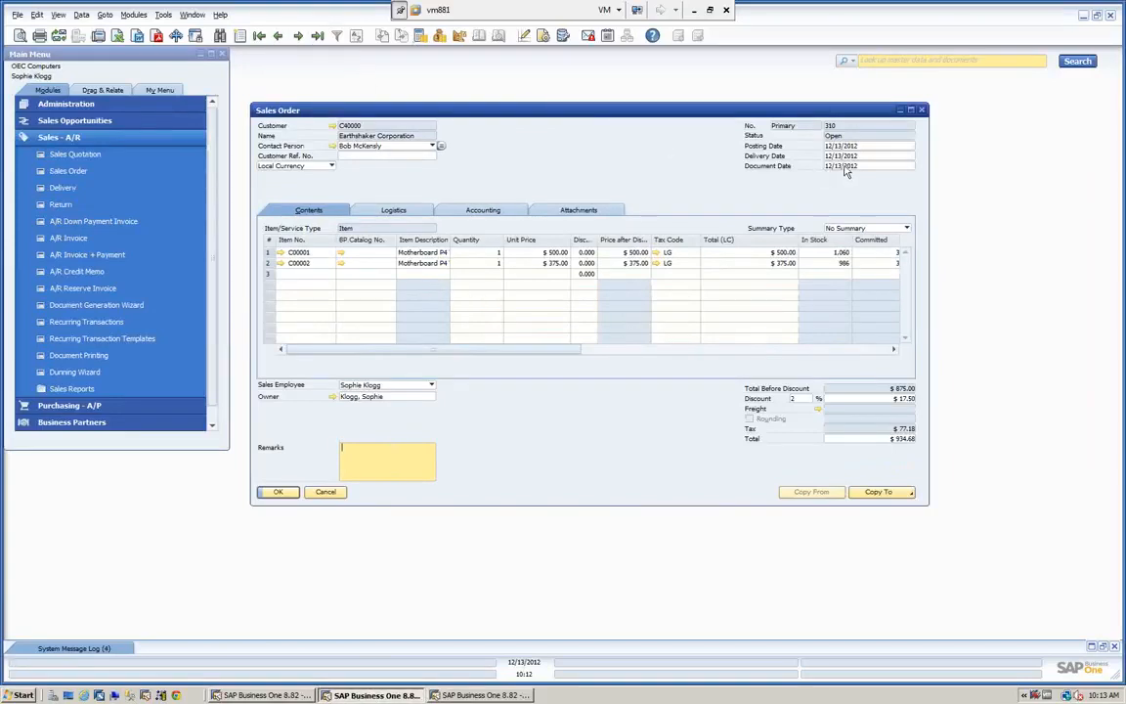
left_click(279, 38)
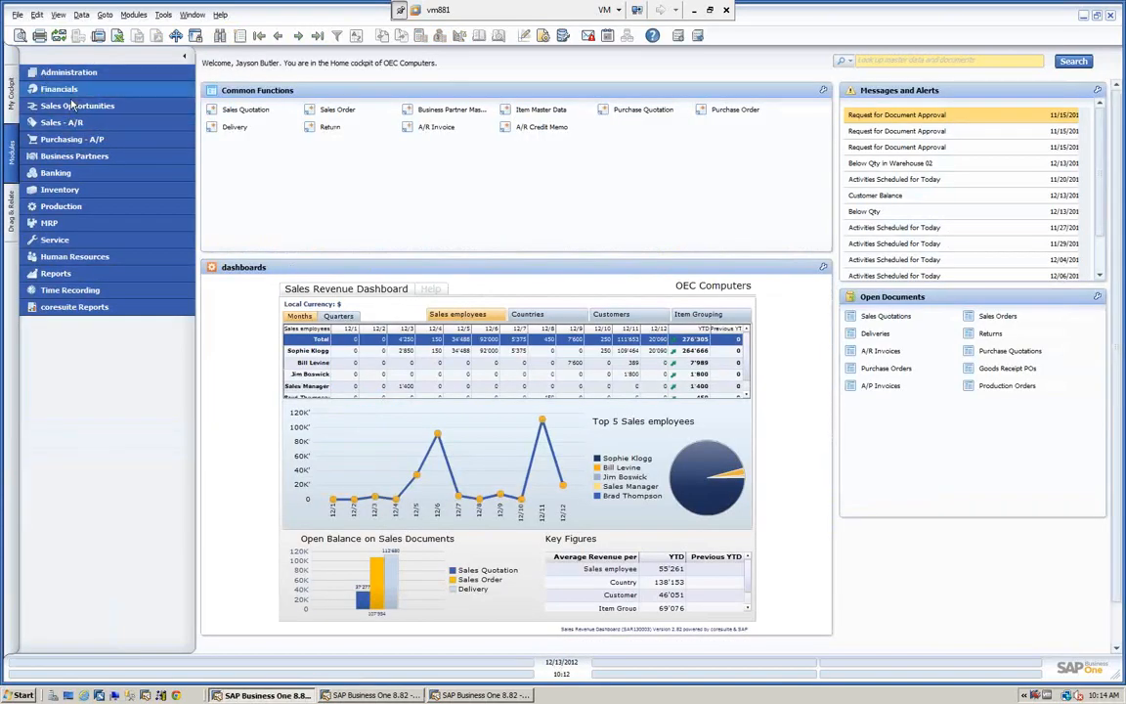
In the manager's session, open the sales orders, check the owners from the last order back to order 306, and close the form.
left_click(61, 123)
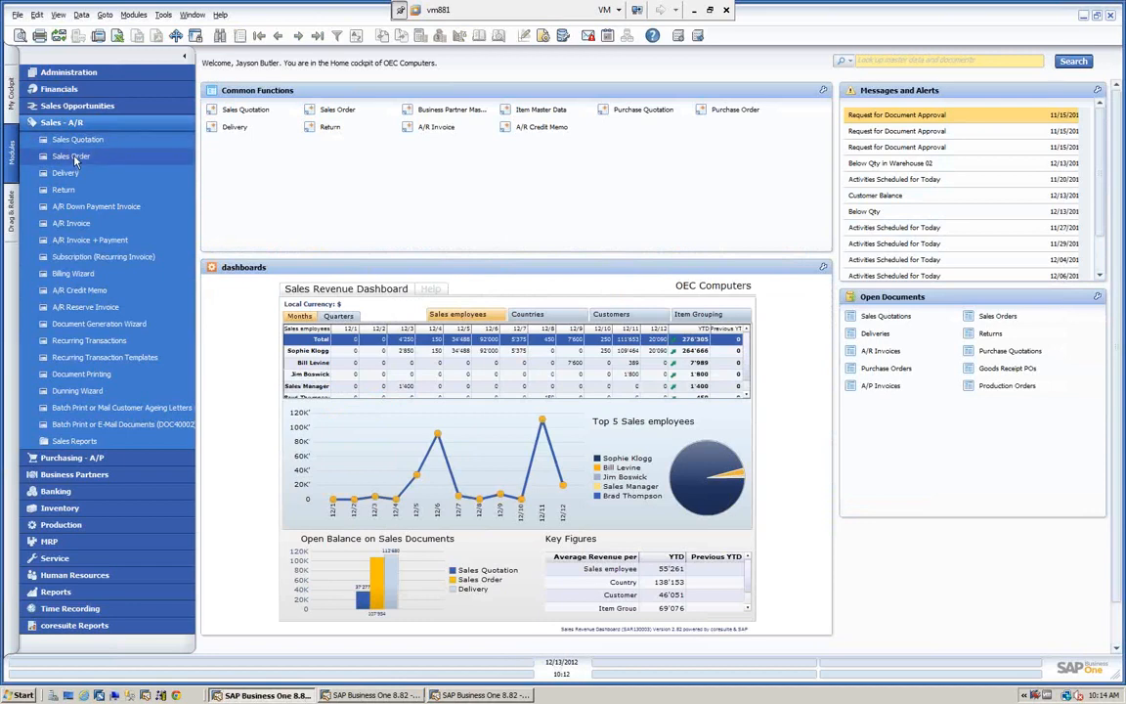
left_click(72, 157)
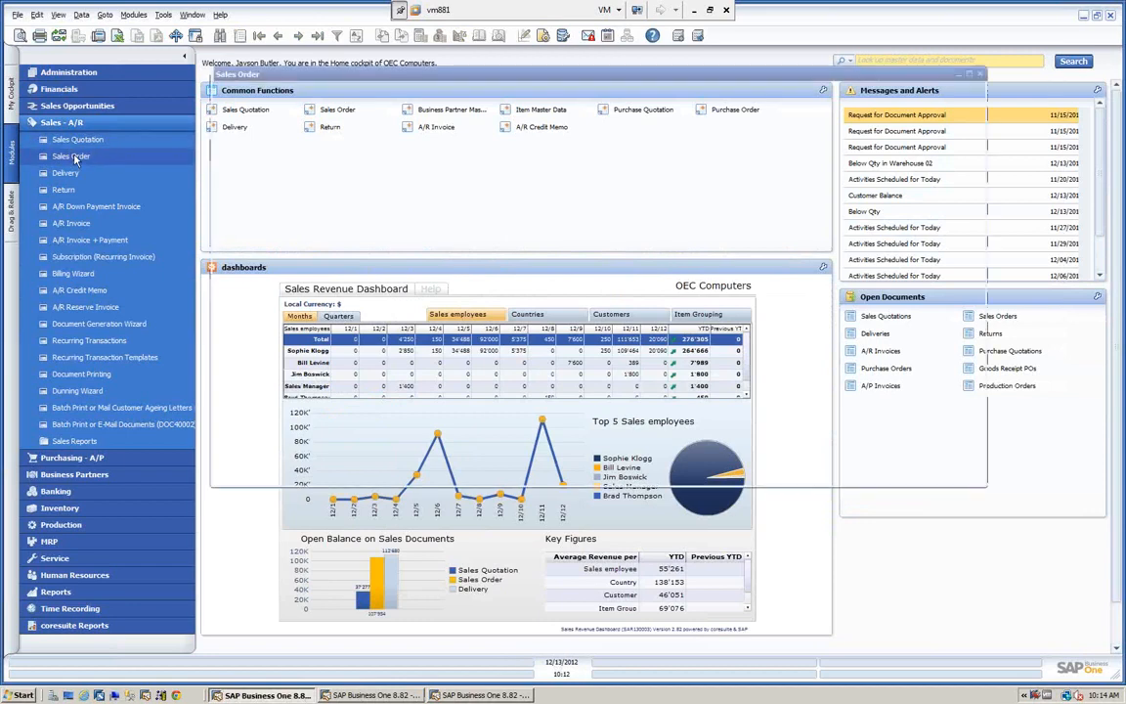
left_click(318, 37)
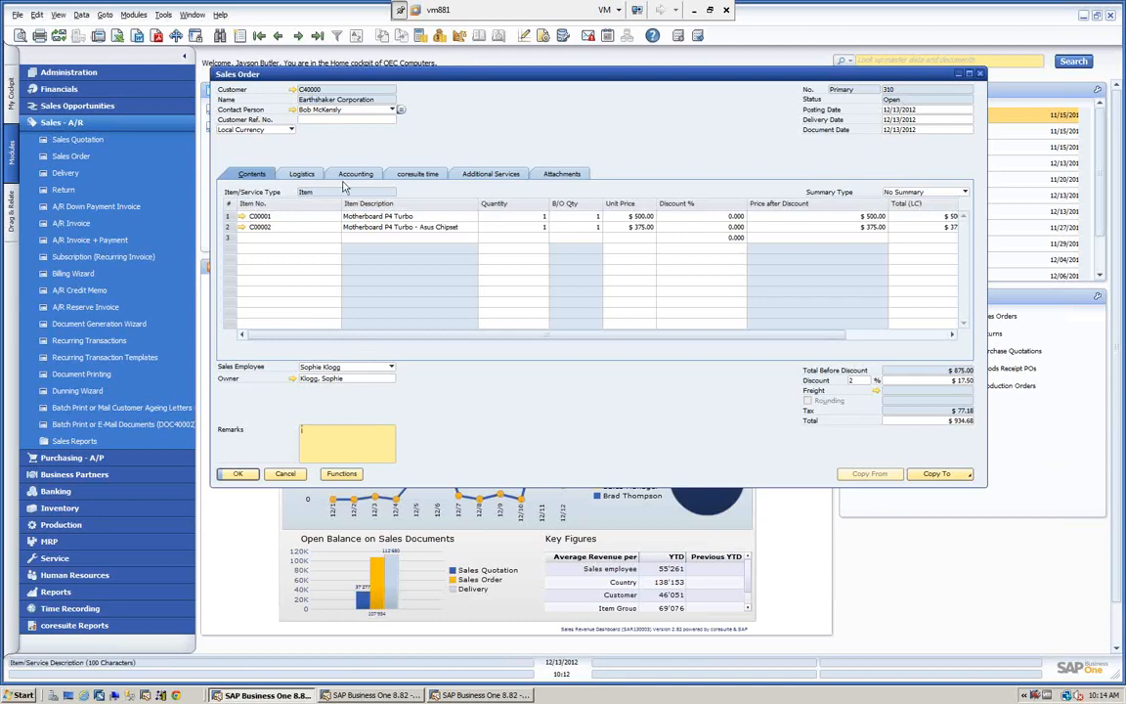
left_click(277, 36)
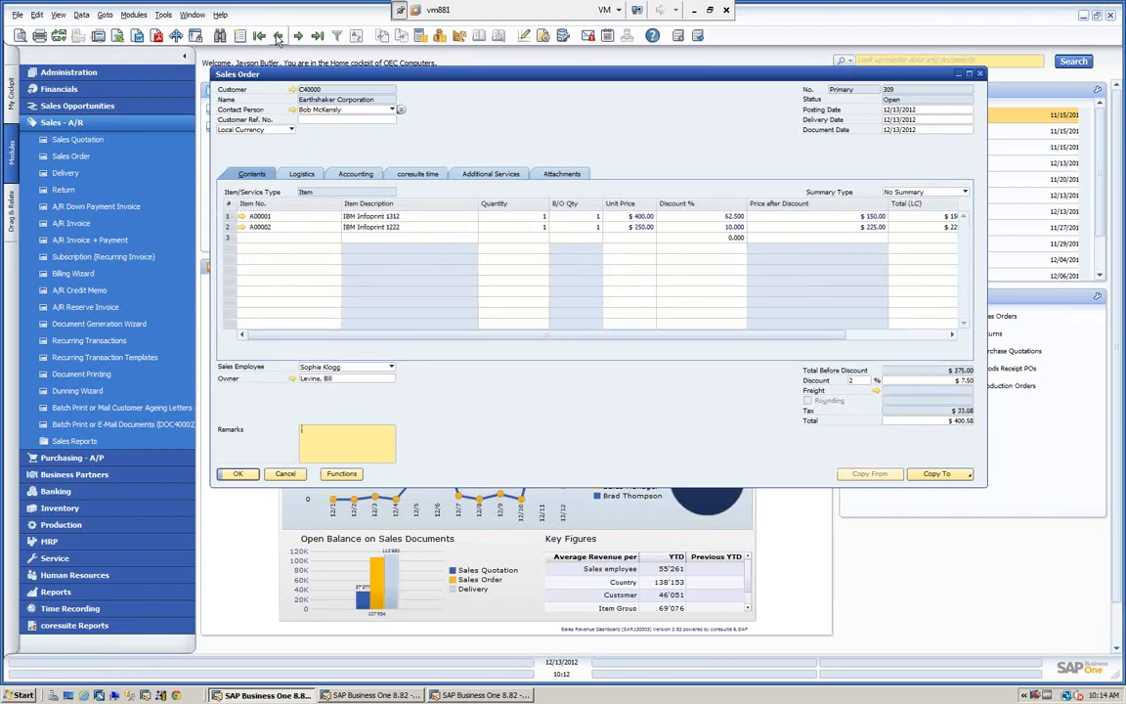
left_click(277, 36)
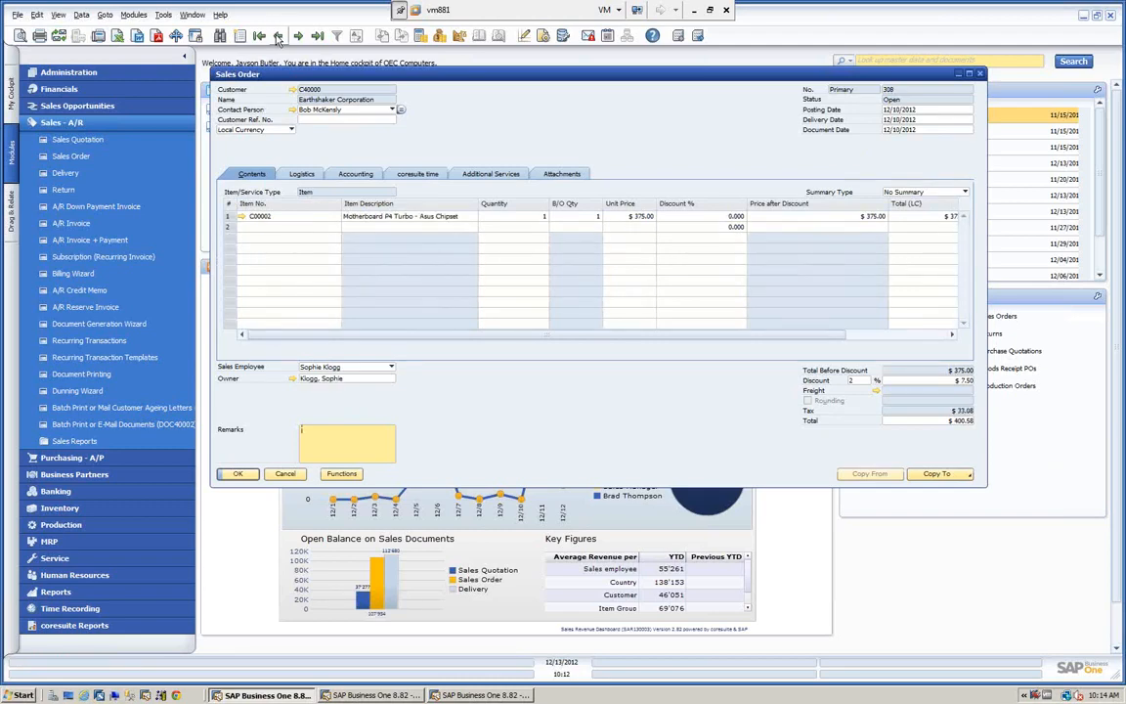
left_click(277, 36)
left_click(277, 36)
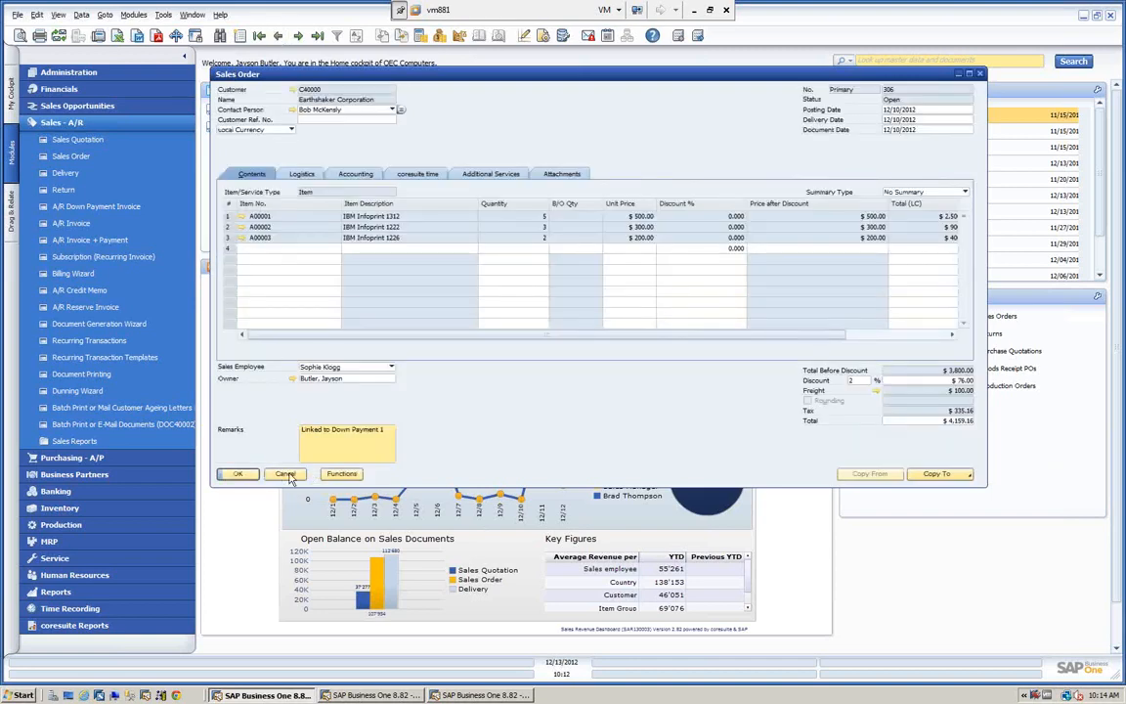
left_click(284, 474)
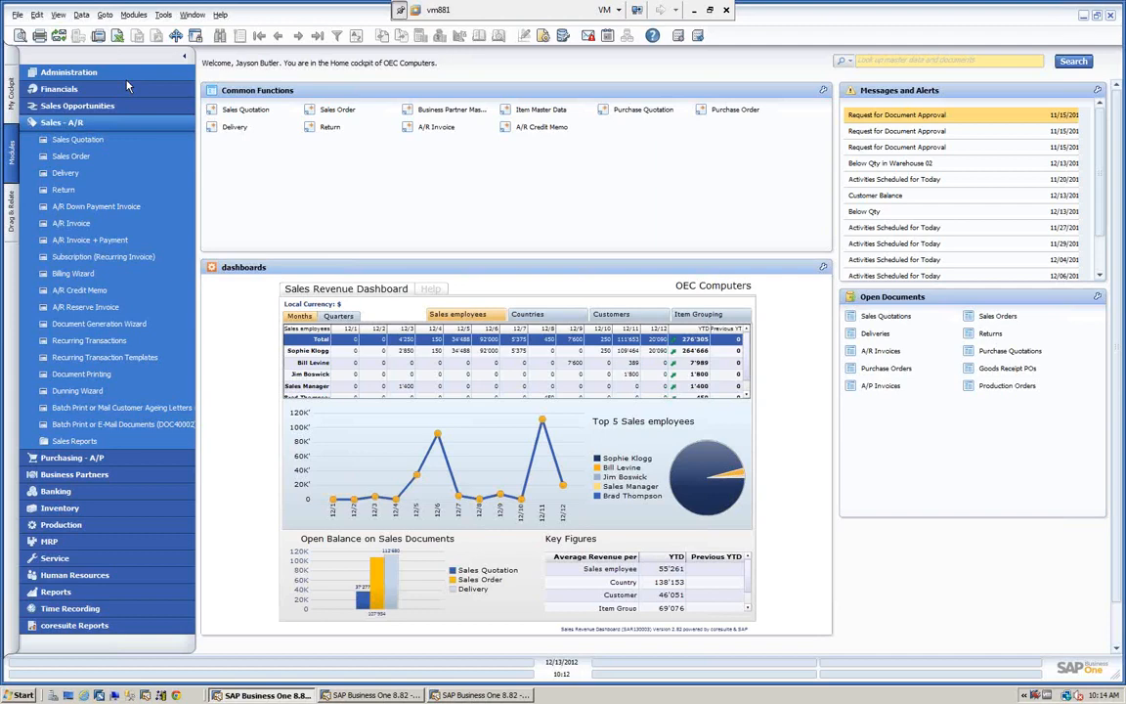
Open Employee Master Data under Human Resources and check the user codes linked to the first three employee records.
left_click(78, 123)
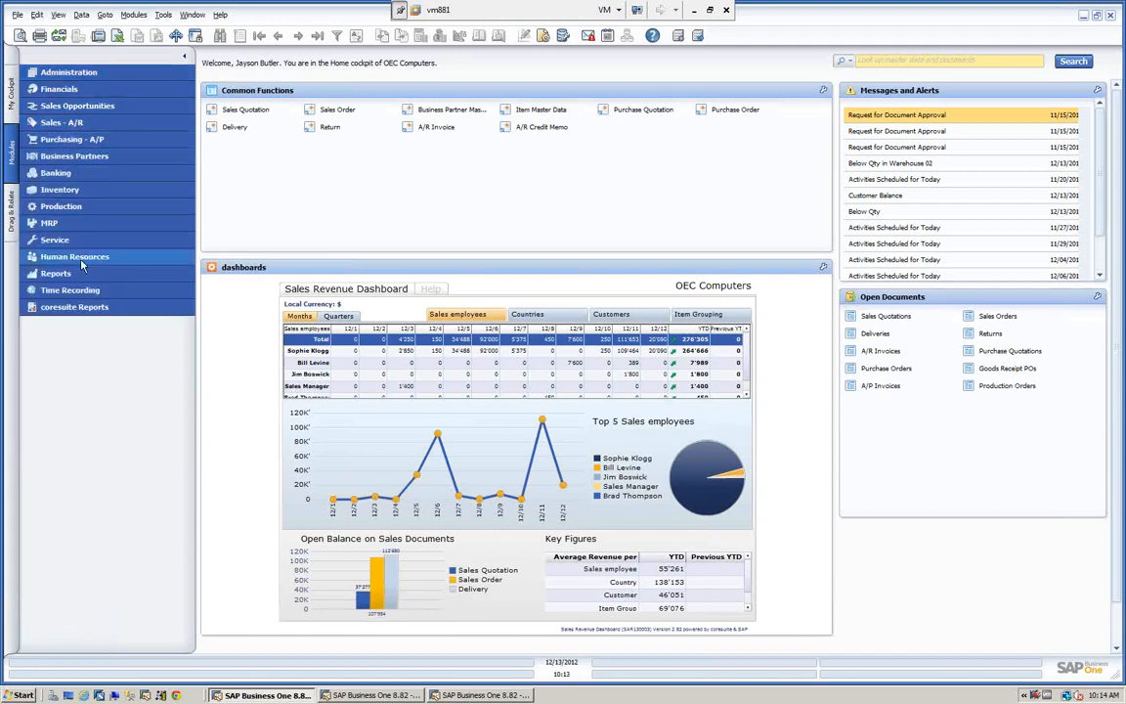
left_click(78, 257)
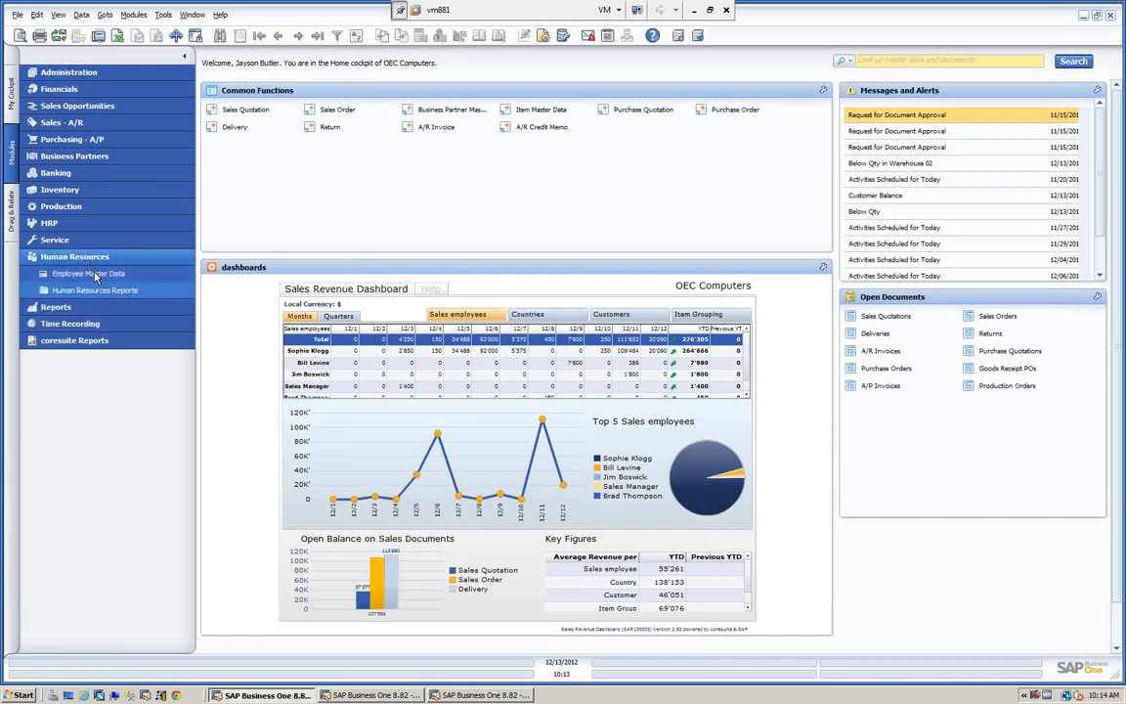
left_click(93, 274)
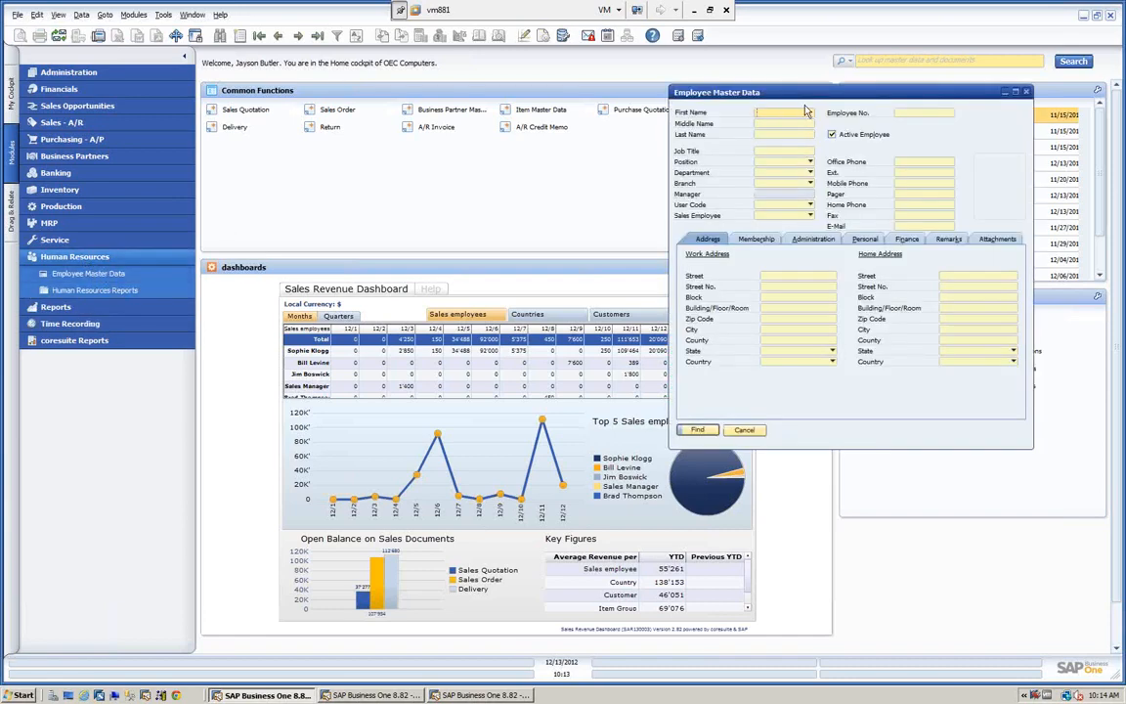
left_click_drag(809, 101, 646, 155)
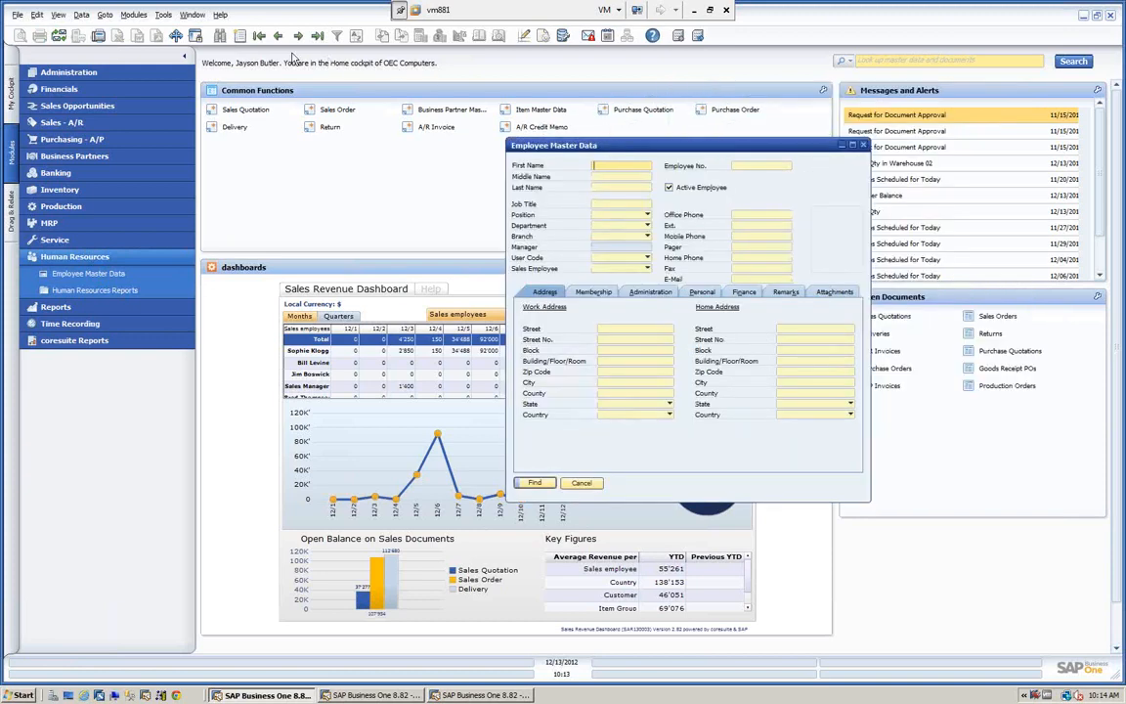
left_click(261, 37)
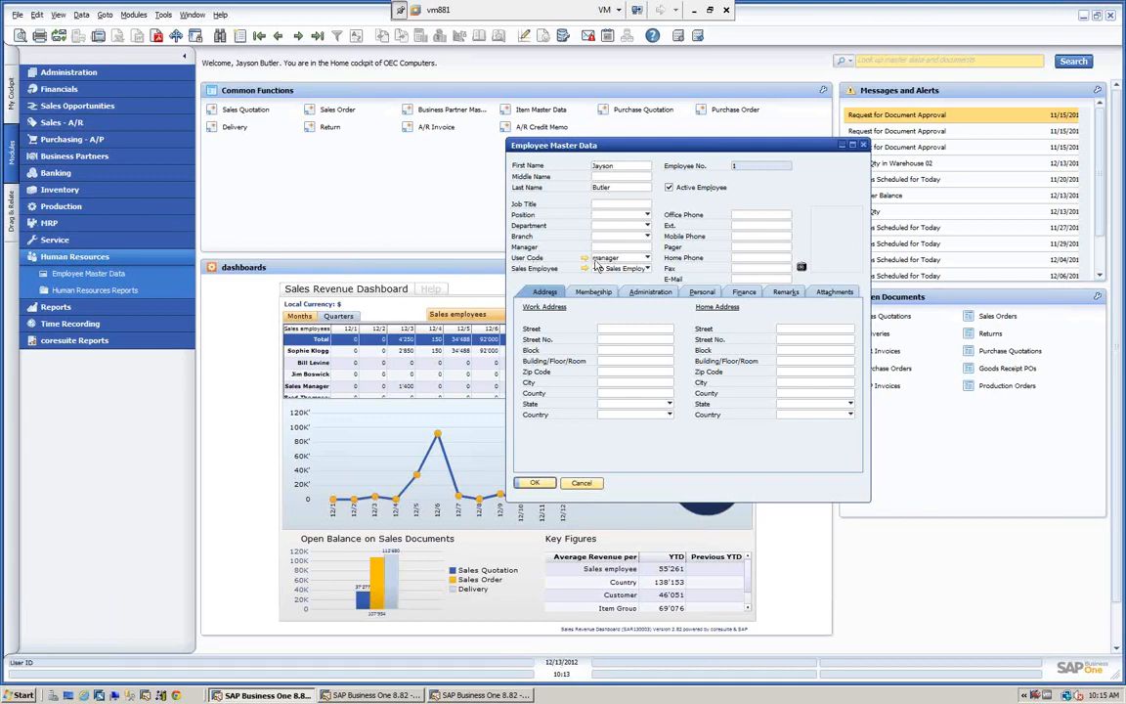
left_click(298, 35)
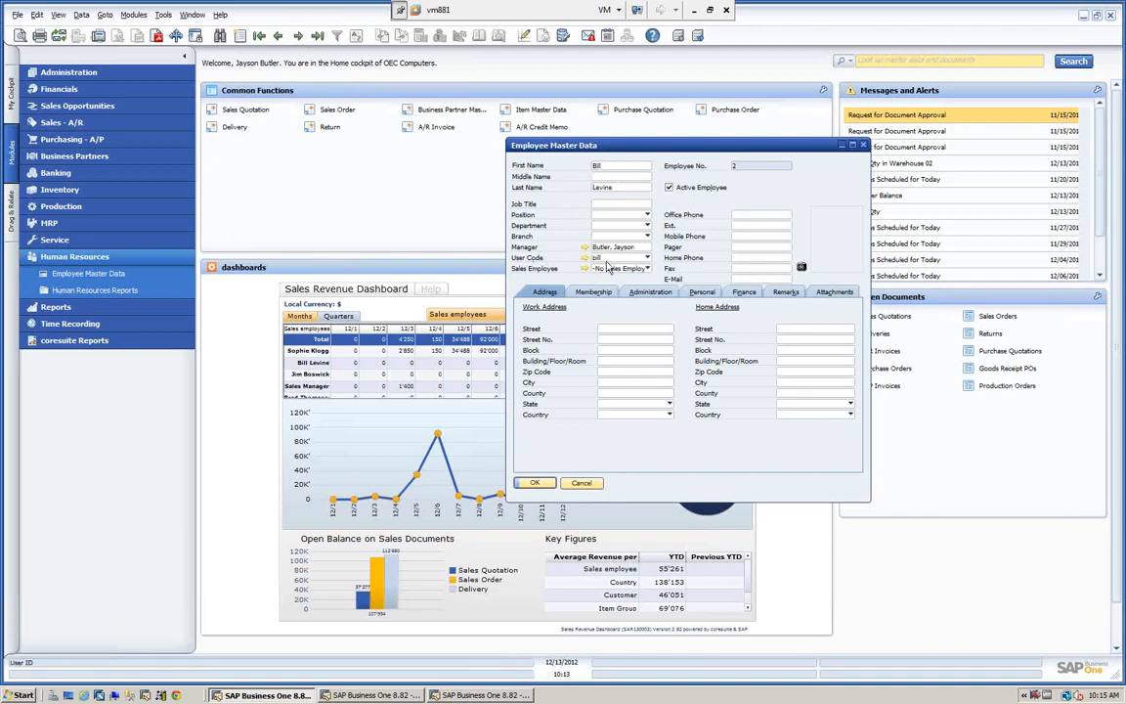
left_click(300, 36)
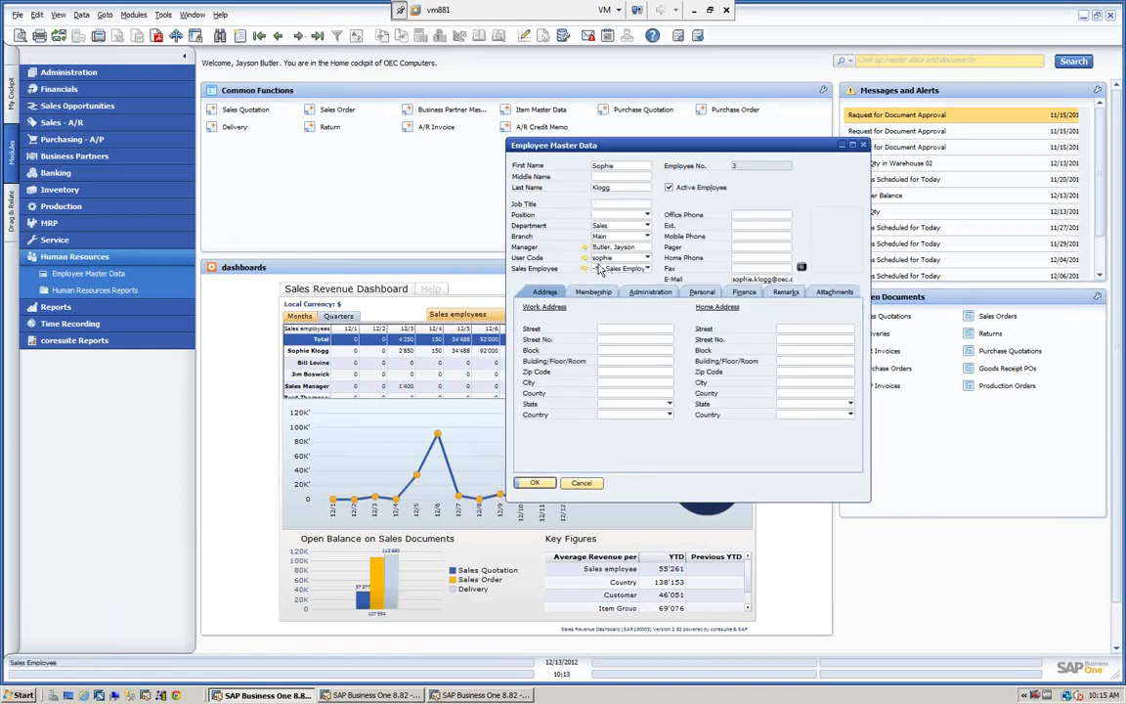
Widen the employee form and compare the Manager assigned on each of the first three employee records.
left_click_drag(635, 150, 654, 92)
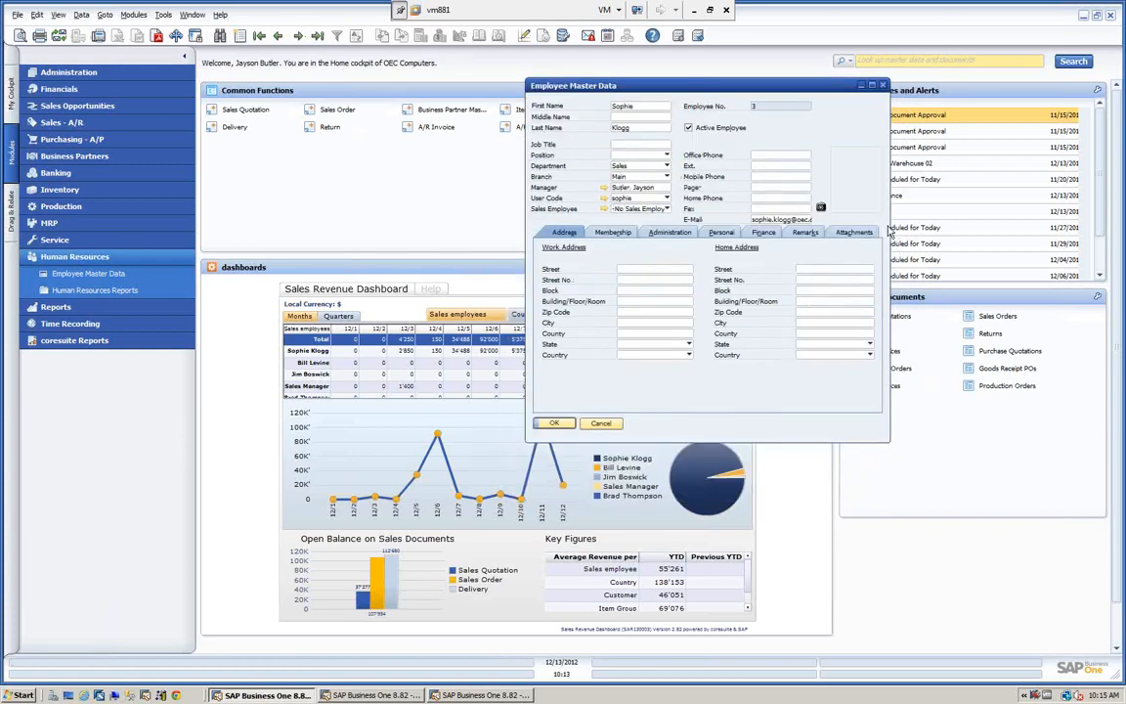
left_click(890, 228)
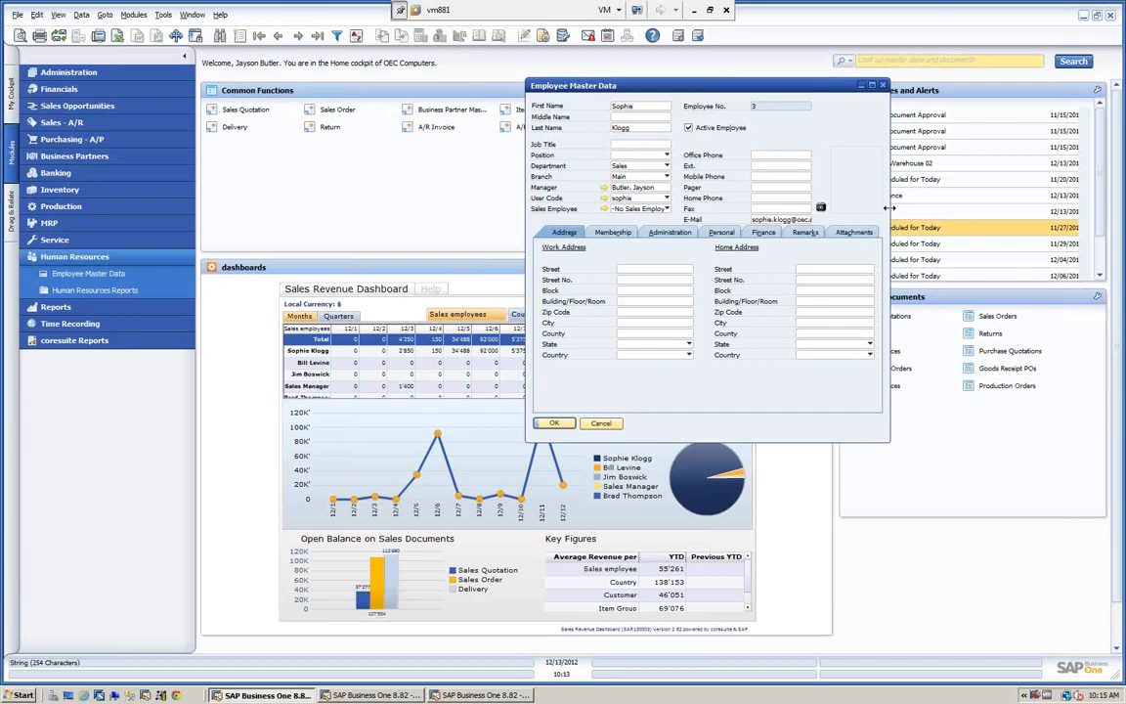
left_click_drag(889, 207, 1085, 207)
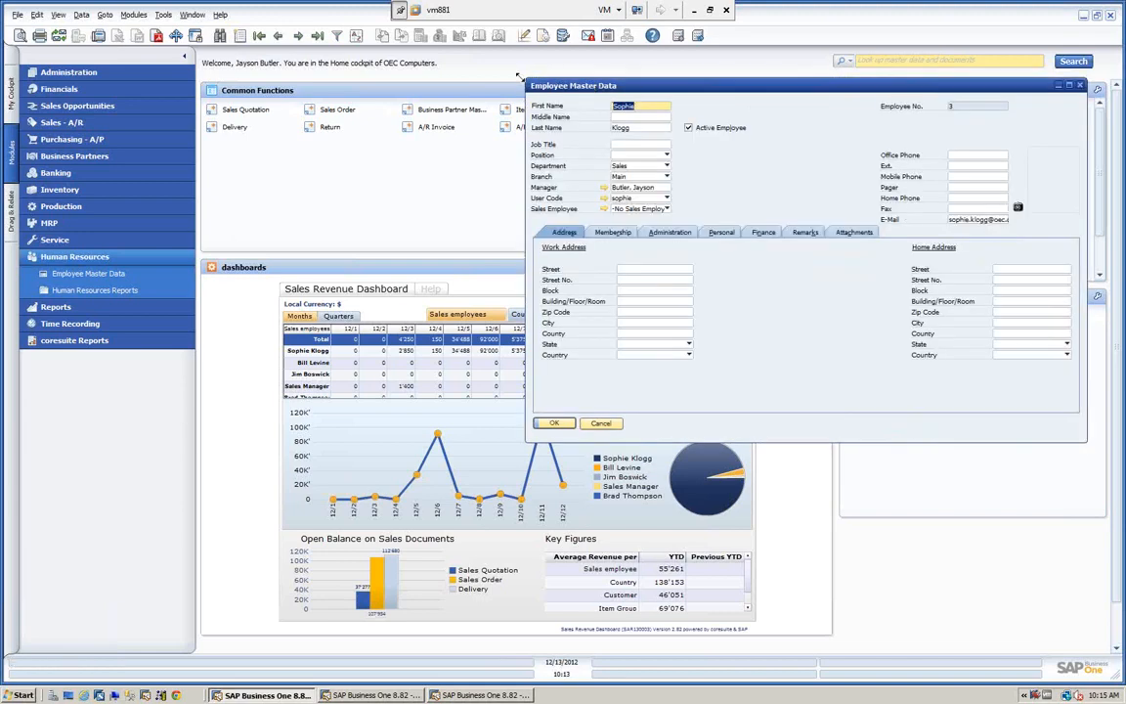
left_click(238, 35)
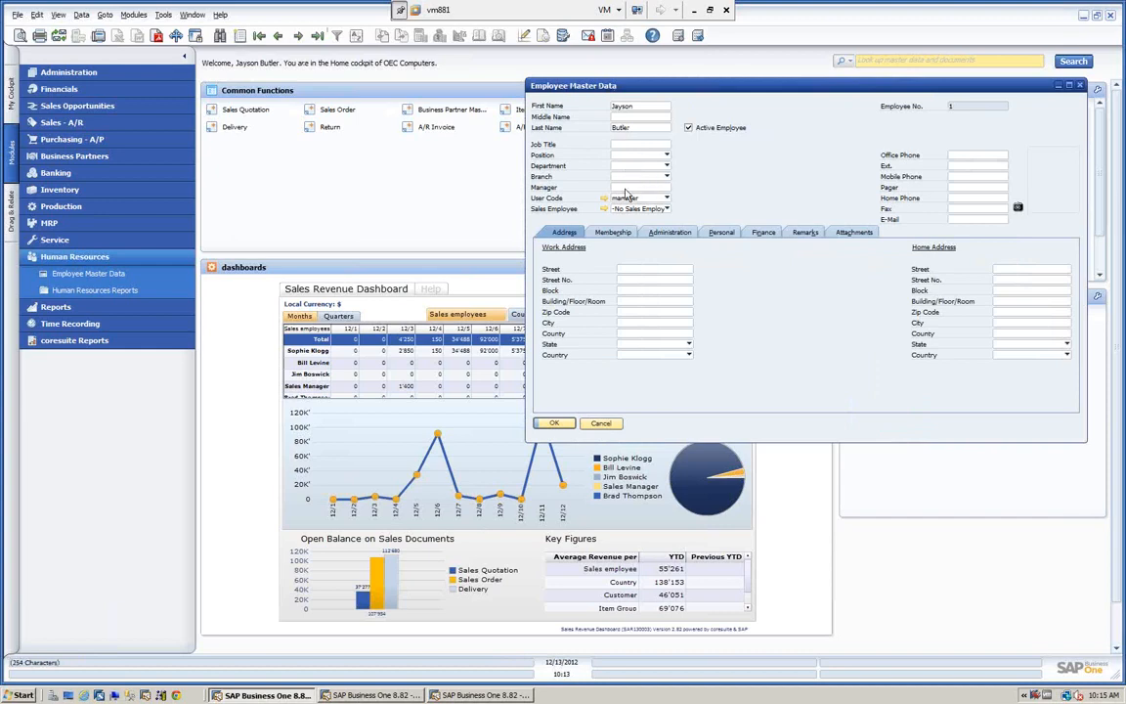
left_click_drag(598, 87, 592, 89)
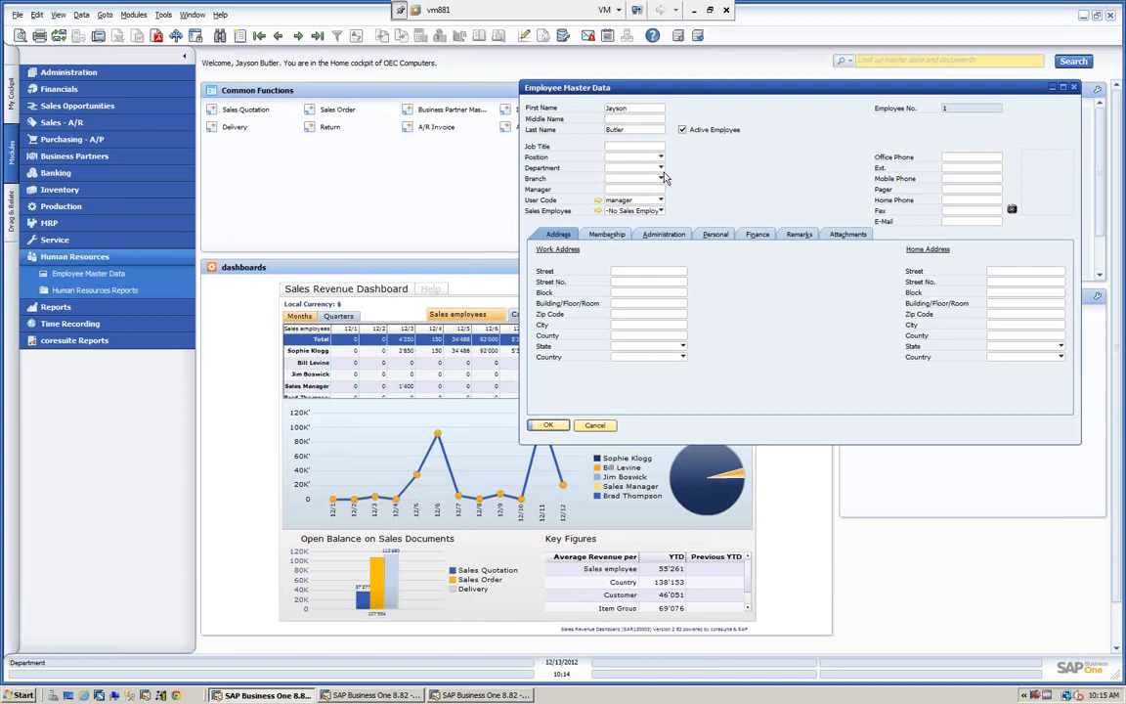
left_click(296, 35)
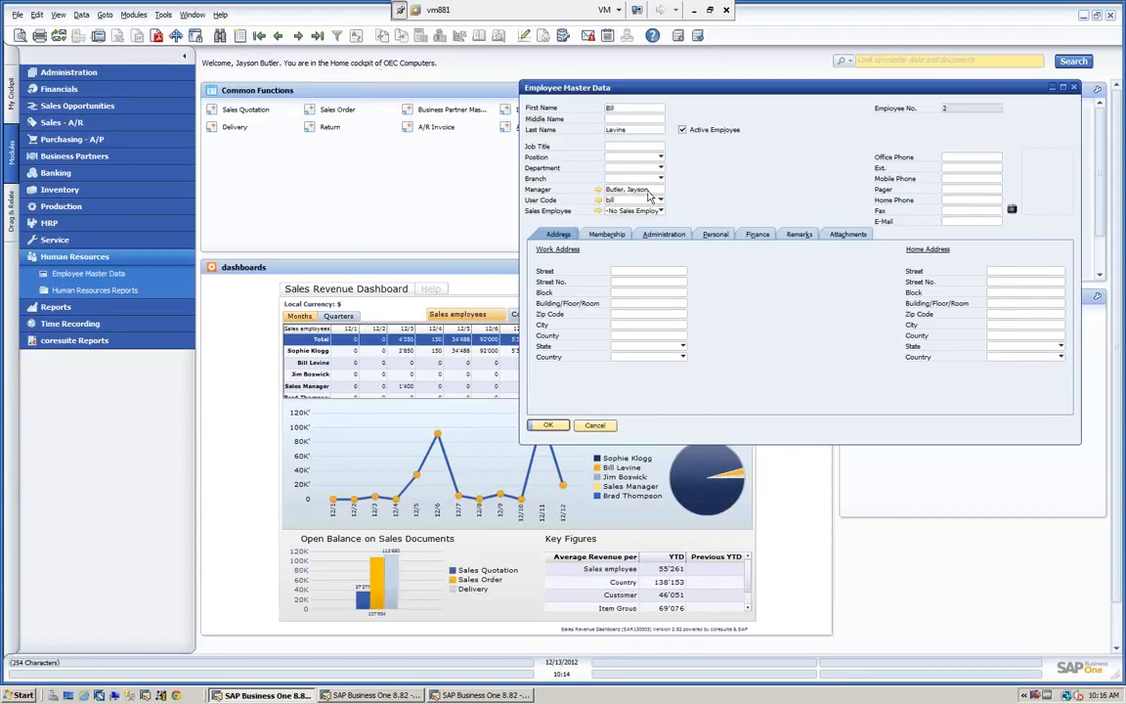
left_click(300, 37)
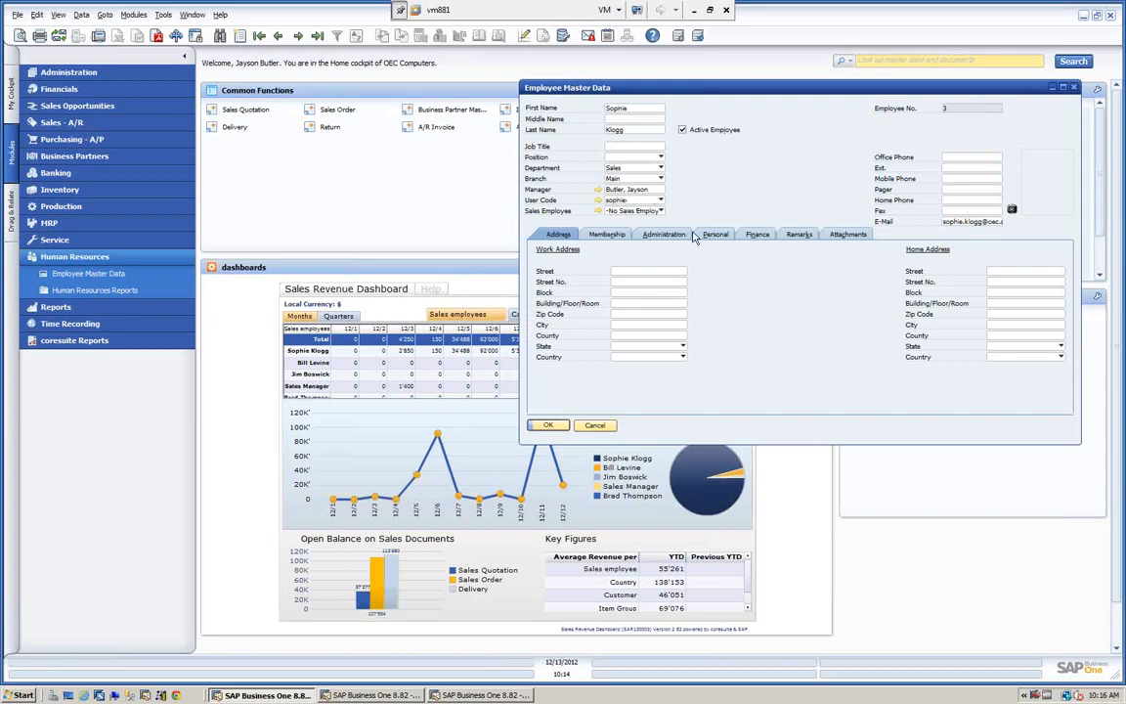
Examine the third employee's membership, administration, personal, finance, remarks and attachment details, return to the first record and close the form.
left_click(608, 236)
left_click(665, 234)
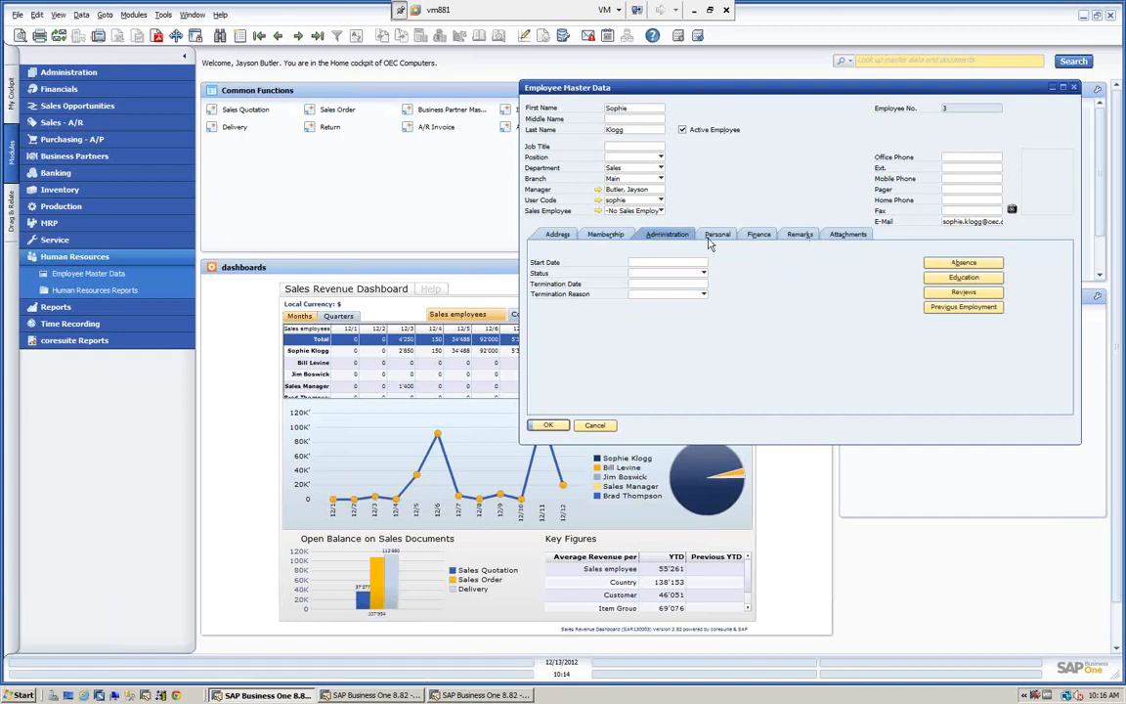
left_click(556, 235)
left_click(606, 236)
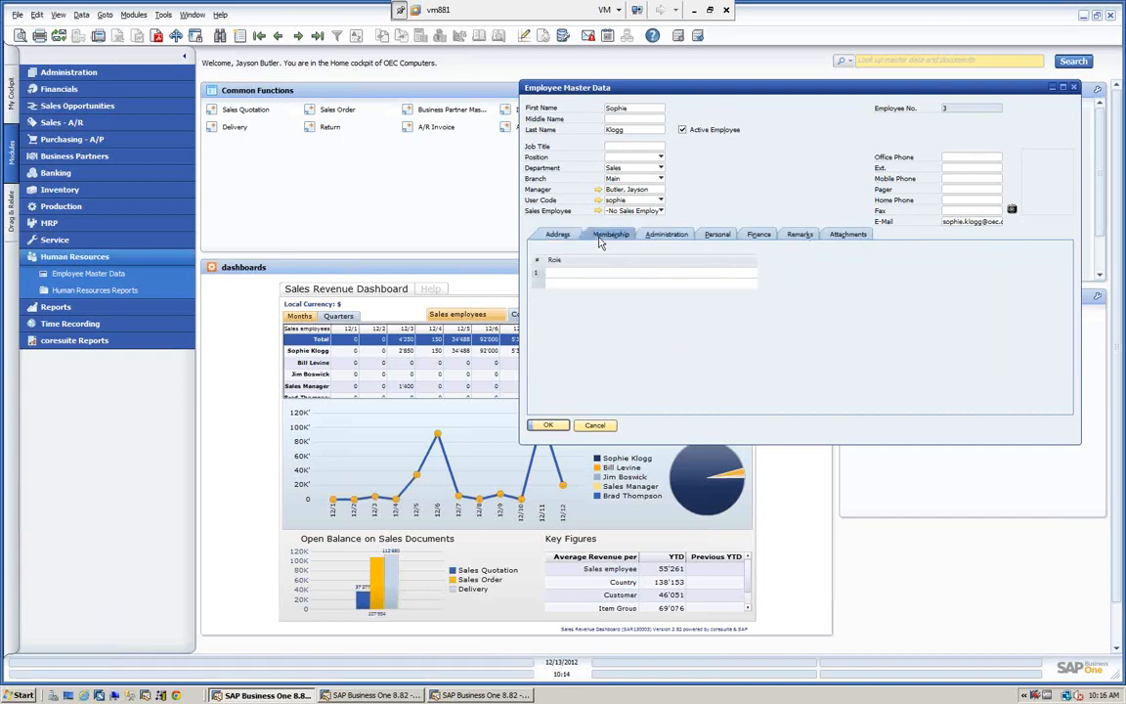
left_click(657, 235)
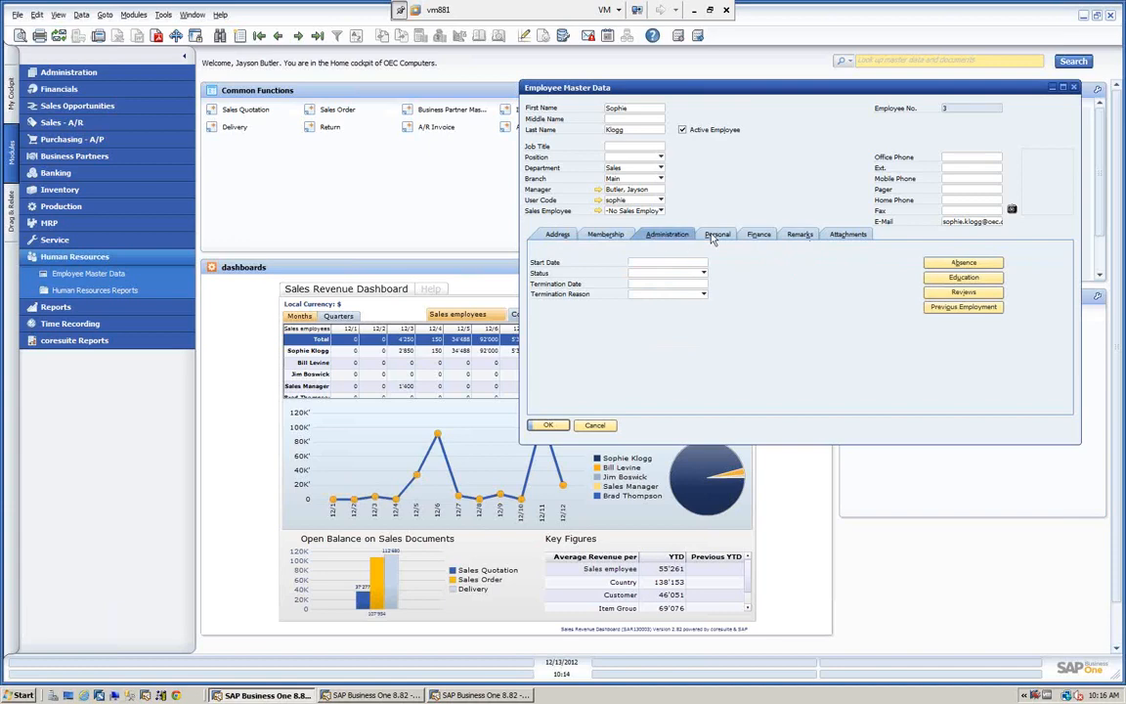
left_click(714, 237)
left_click(756, 237)
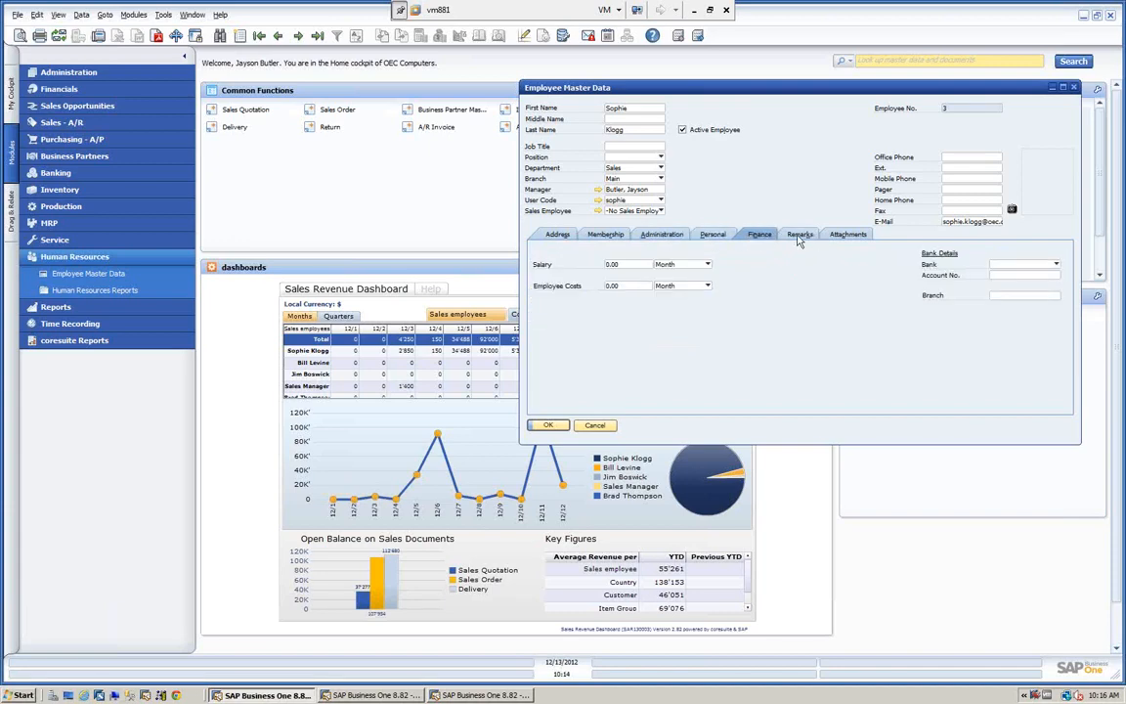
left_click(799, 236)
left_click(846, 234)
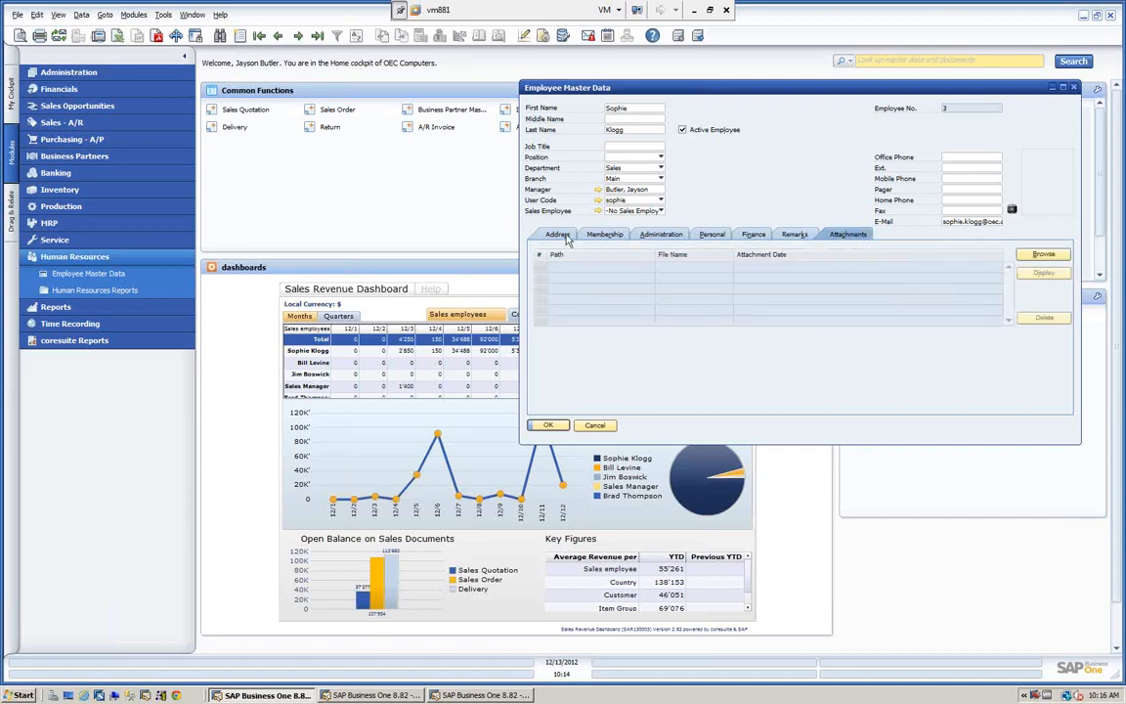
left_click(555, 235)
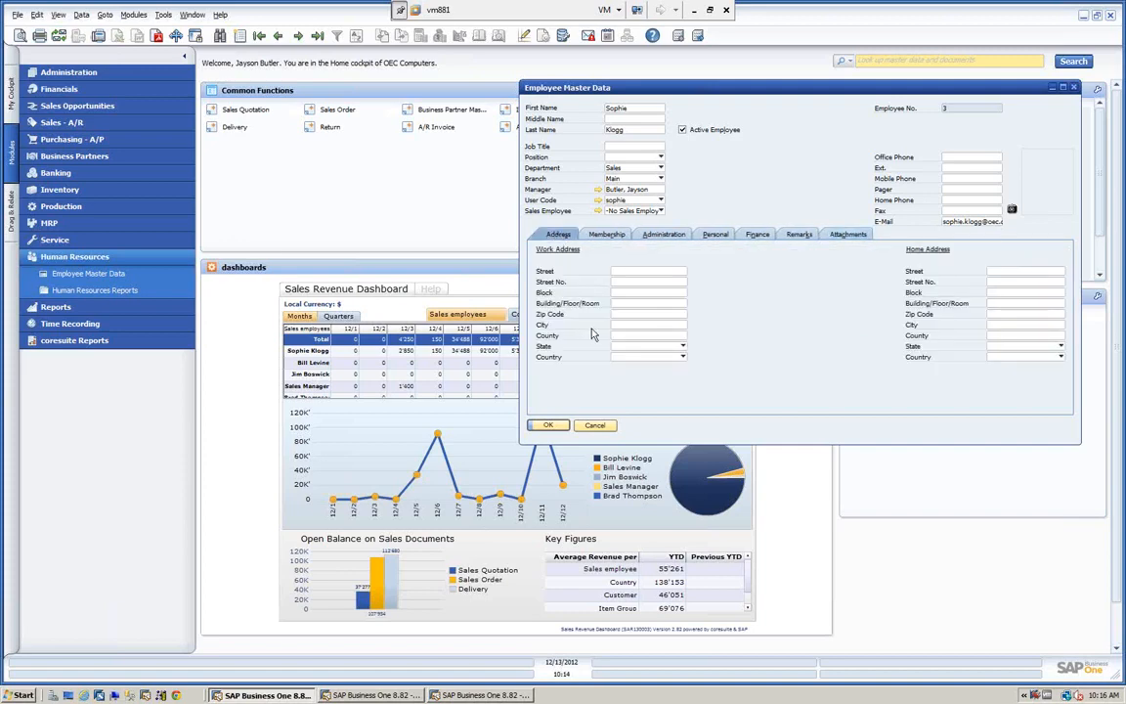
left_click(260, 36)
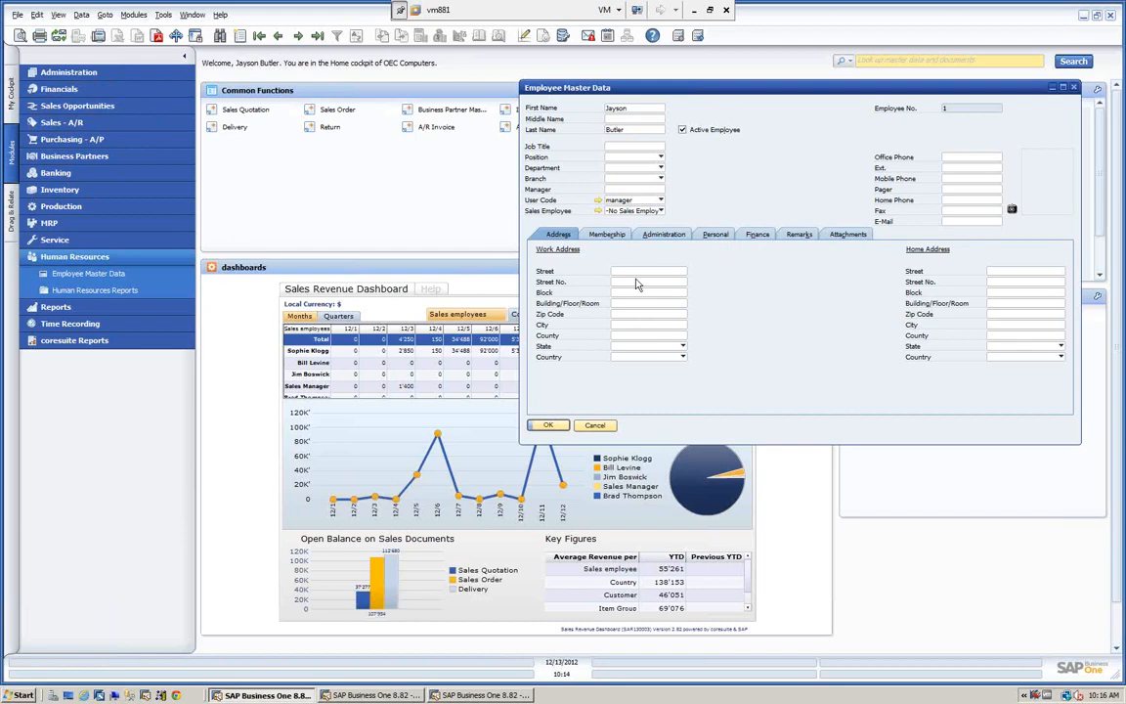
left_click(594, 424)
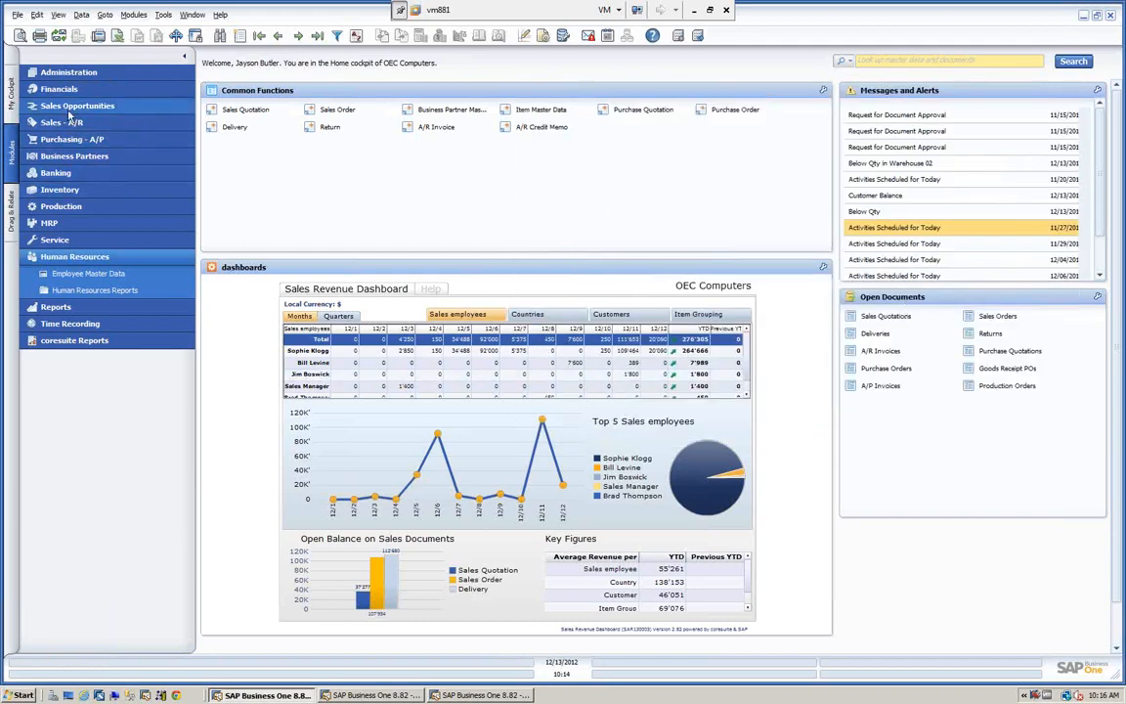
Open Data Ownership Authorizations from the System Initialization authorizations and move the window clear of the module list.
left_click(68, 72)
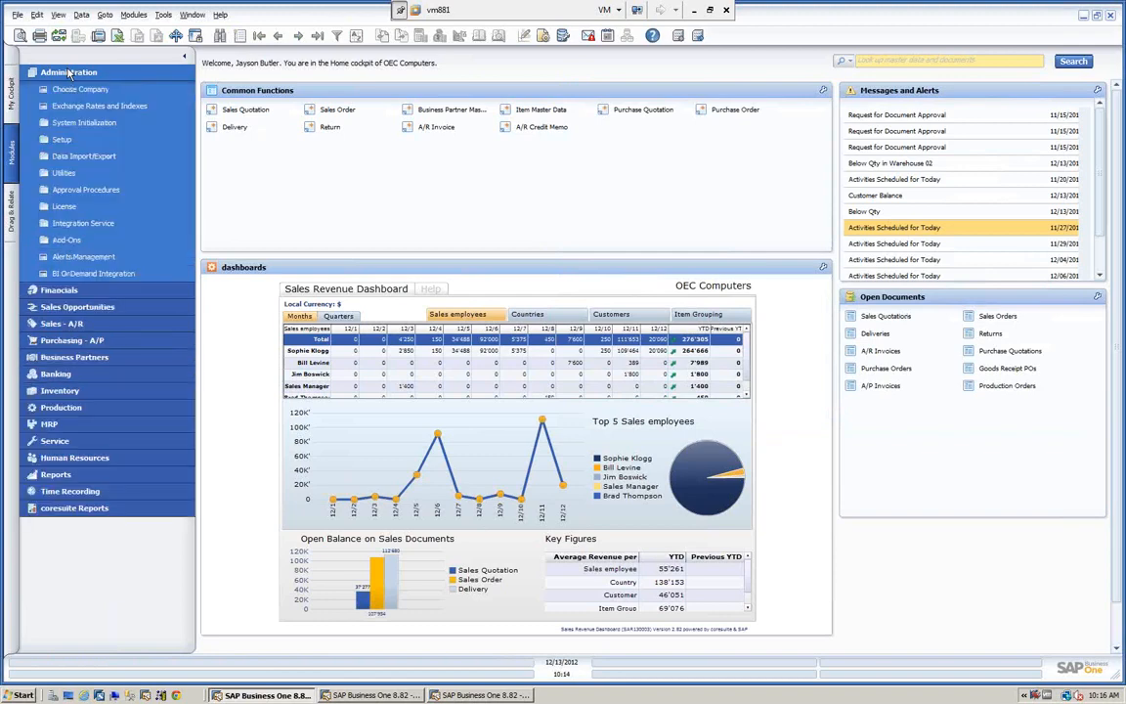
left_click(83, 122)
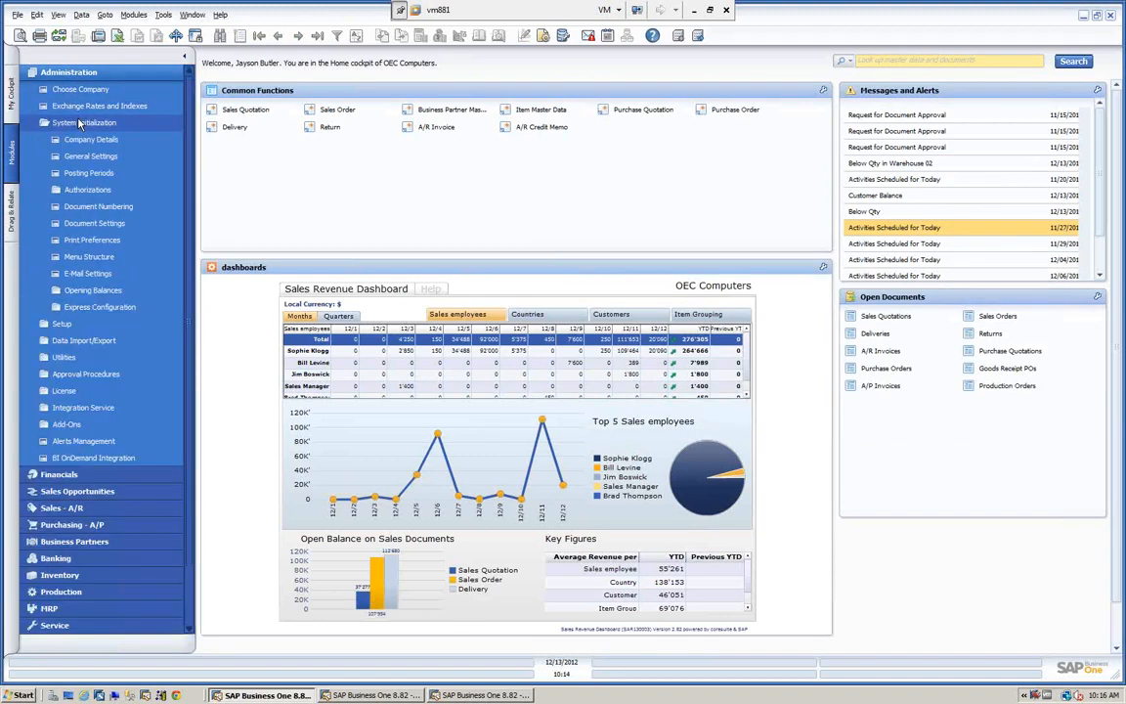
left_click(94, 192)
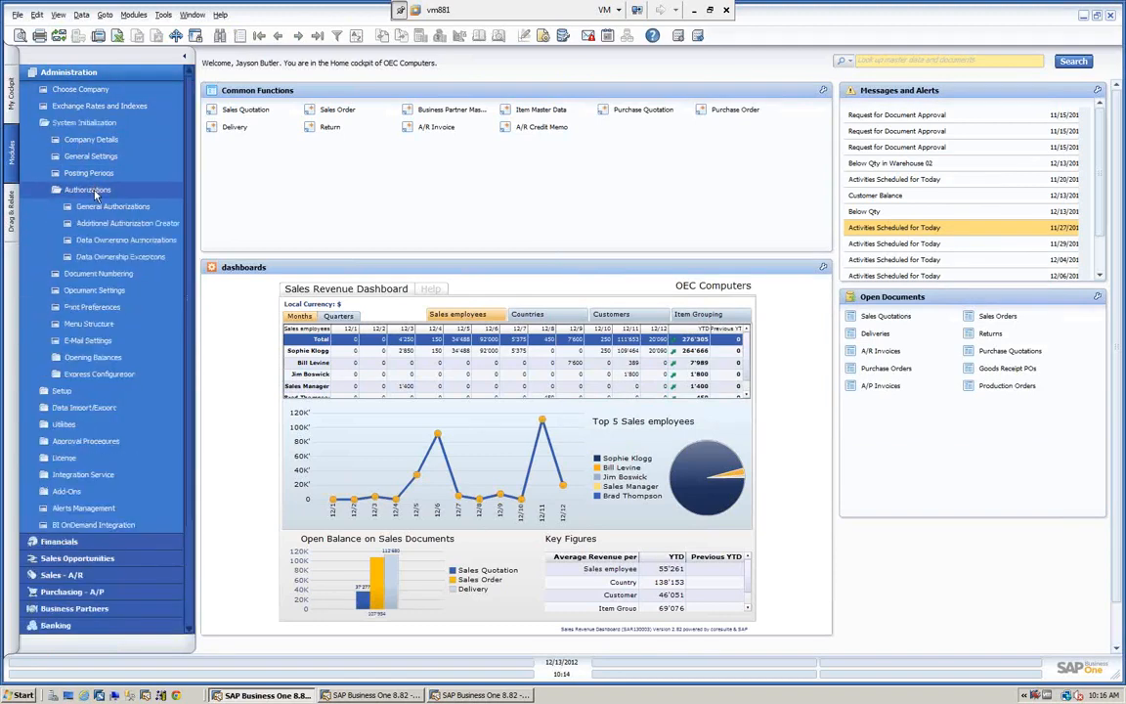
left_click(124, 245)
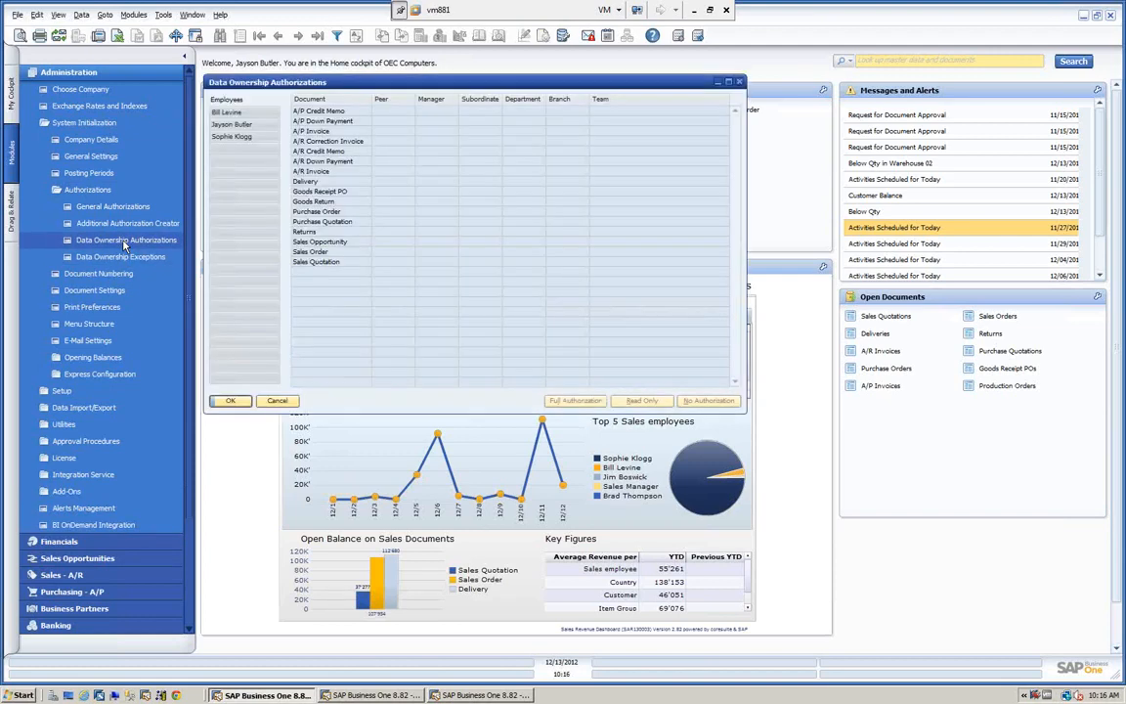
left_click_drag(320, 82, 407, 122)
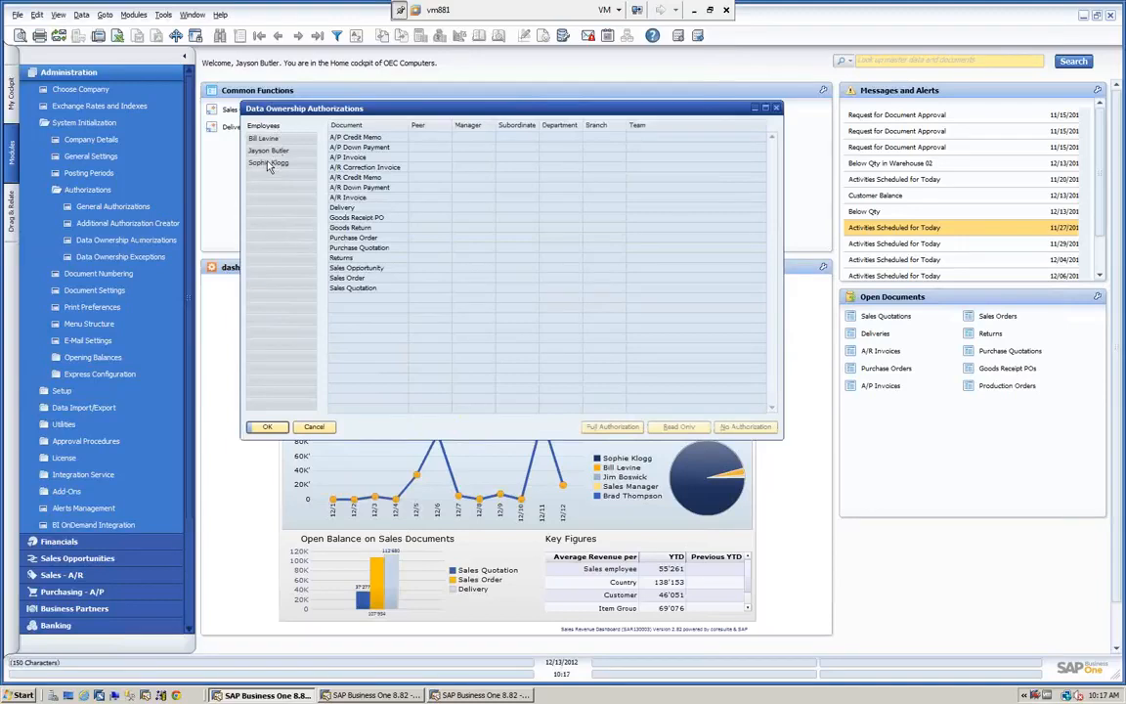
Compare the document authorizations of the second and third employees, check the Manager options for A/P Credit Memo, and close the window.
left_click(269, 151)
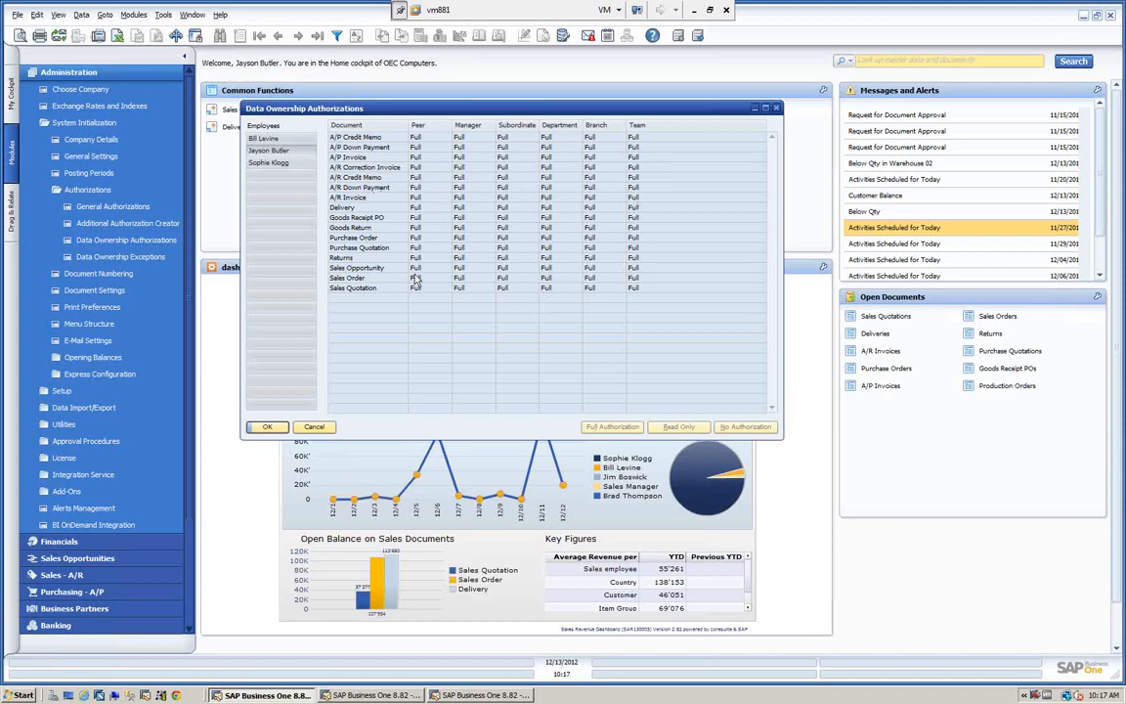
left_click(280, 164)
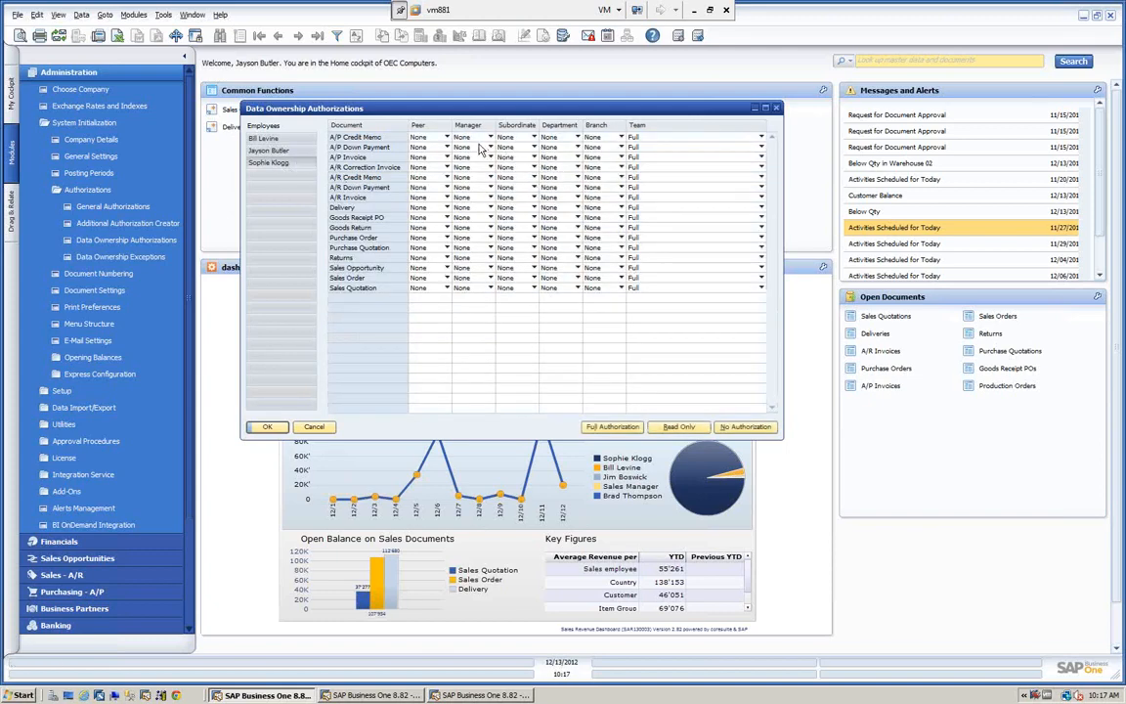
left_click(490, 138)
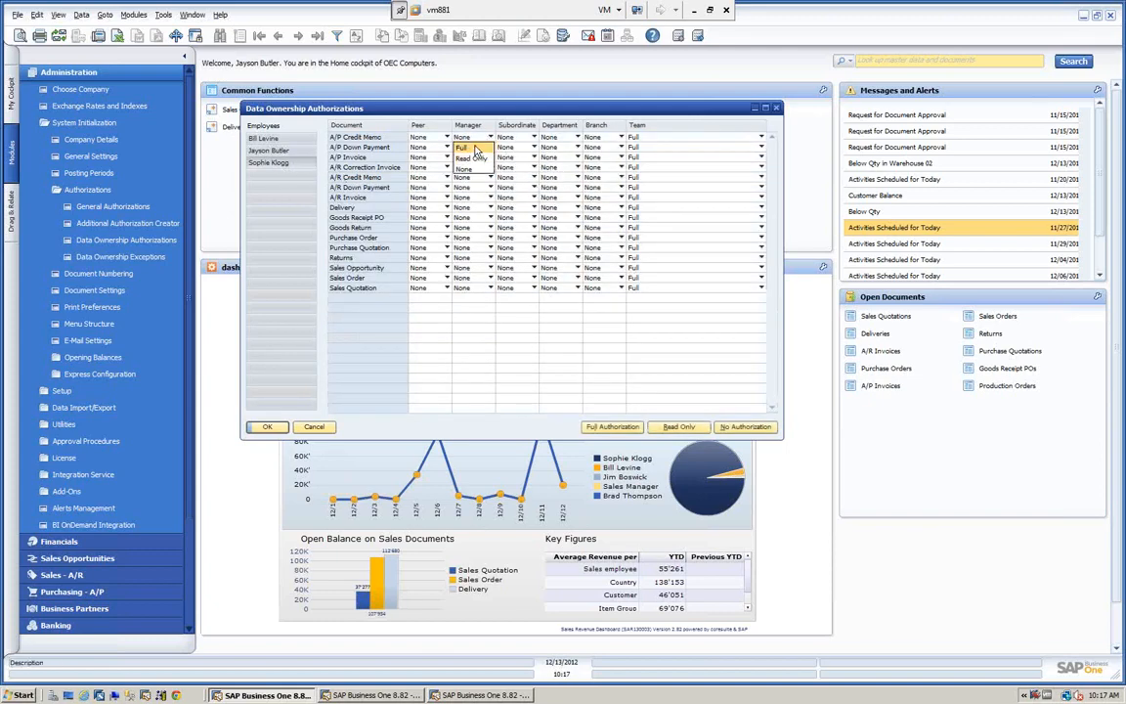
left_click(465, 146)
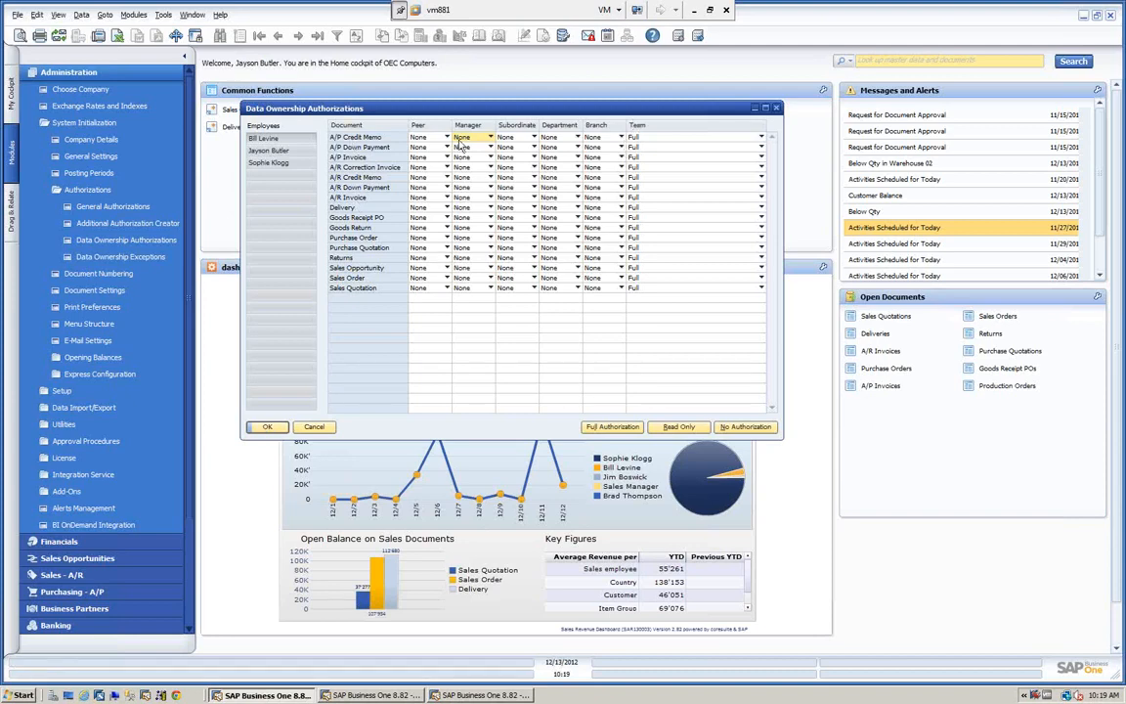
left_click(268, 428)
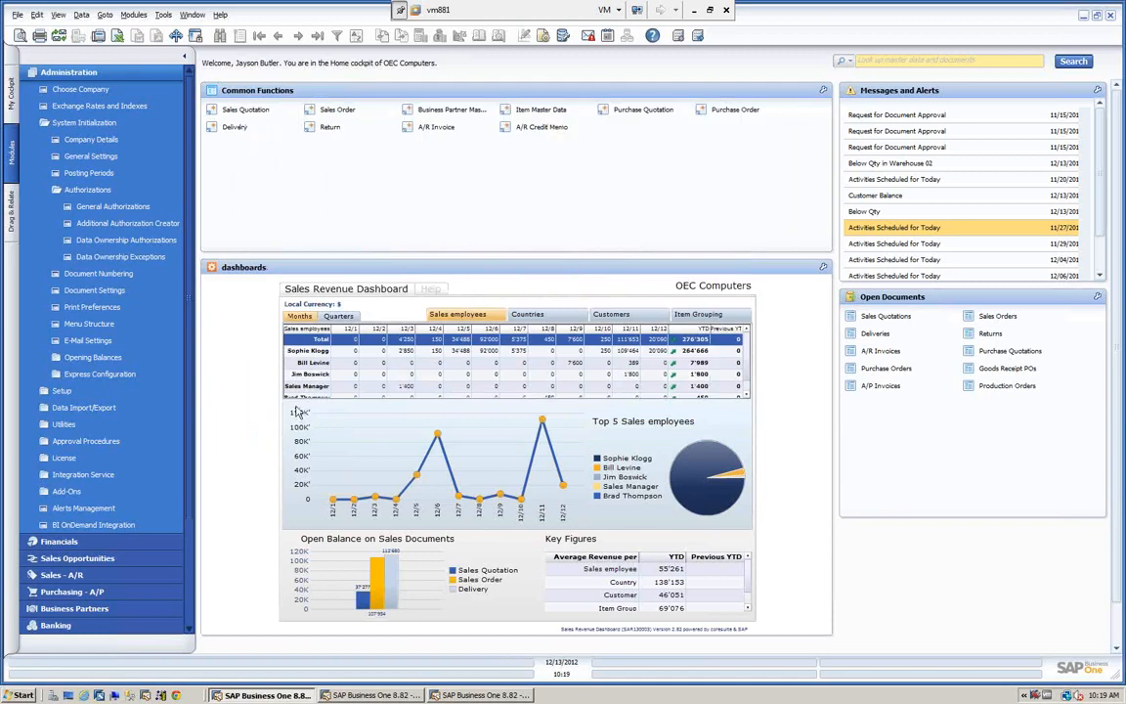
Open Data Ownership Exceptions, reposition the window and lengthen it to show the full list of documents.
left_click(122, 257)
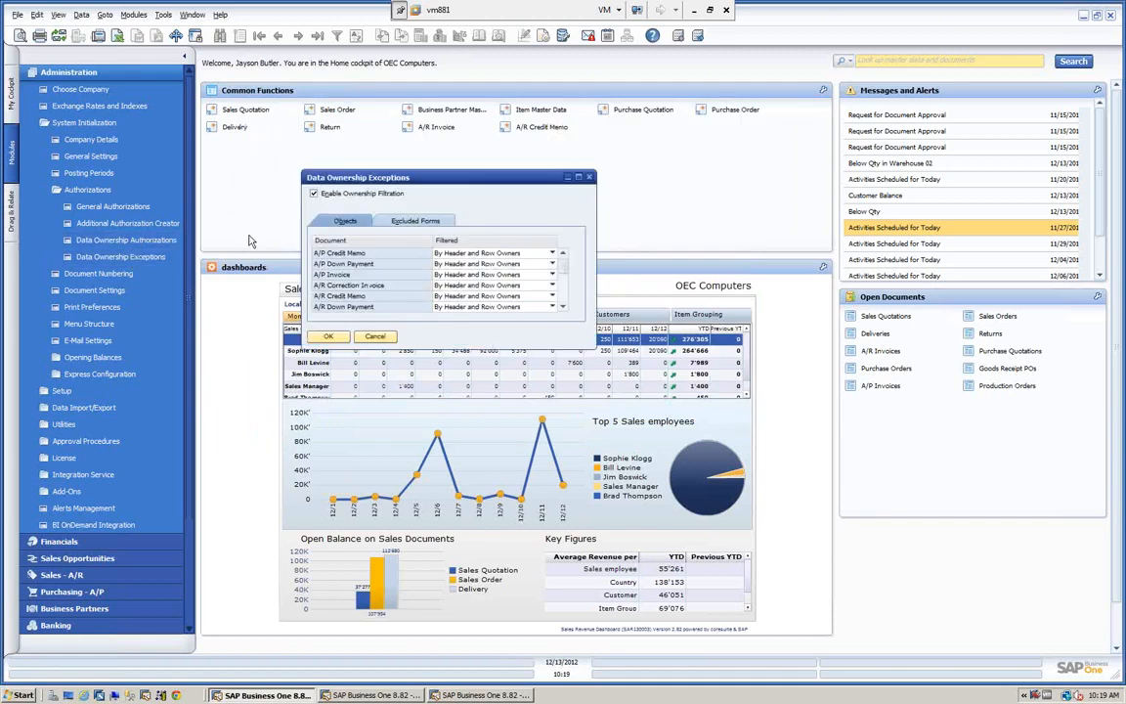
left_click_drag(412, 180, 348, 159)
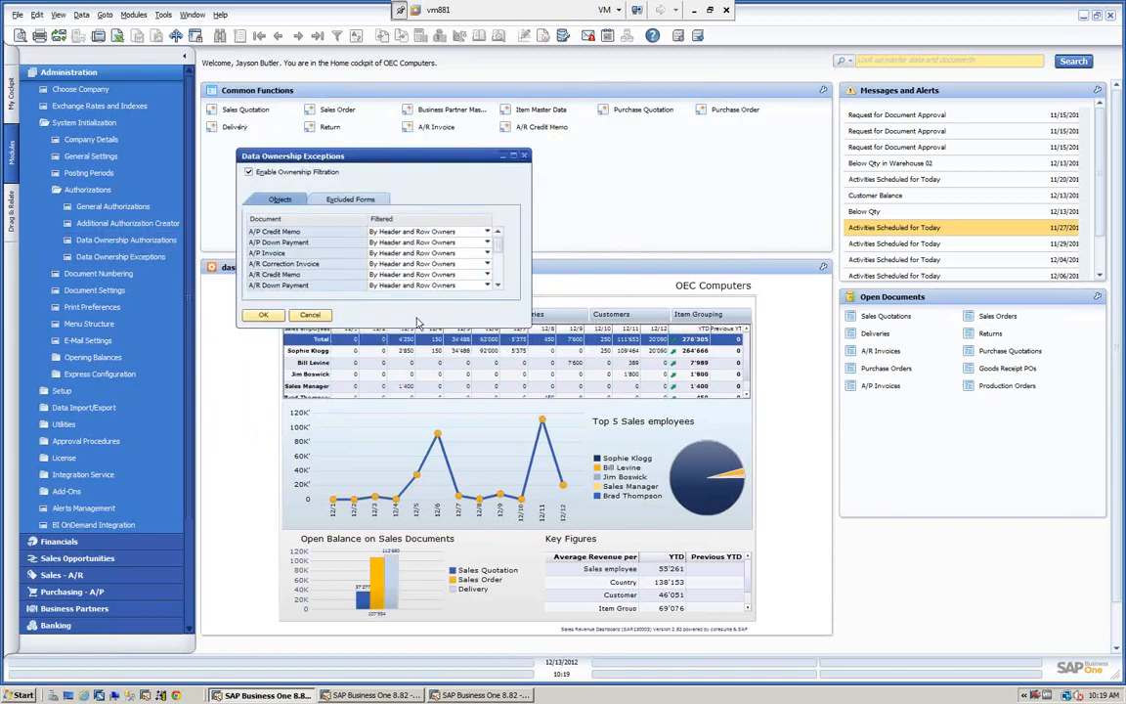
left_click_drag(402, 329, 403, 472)
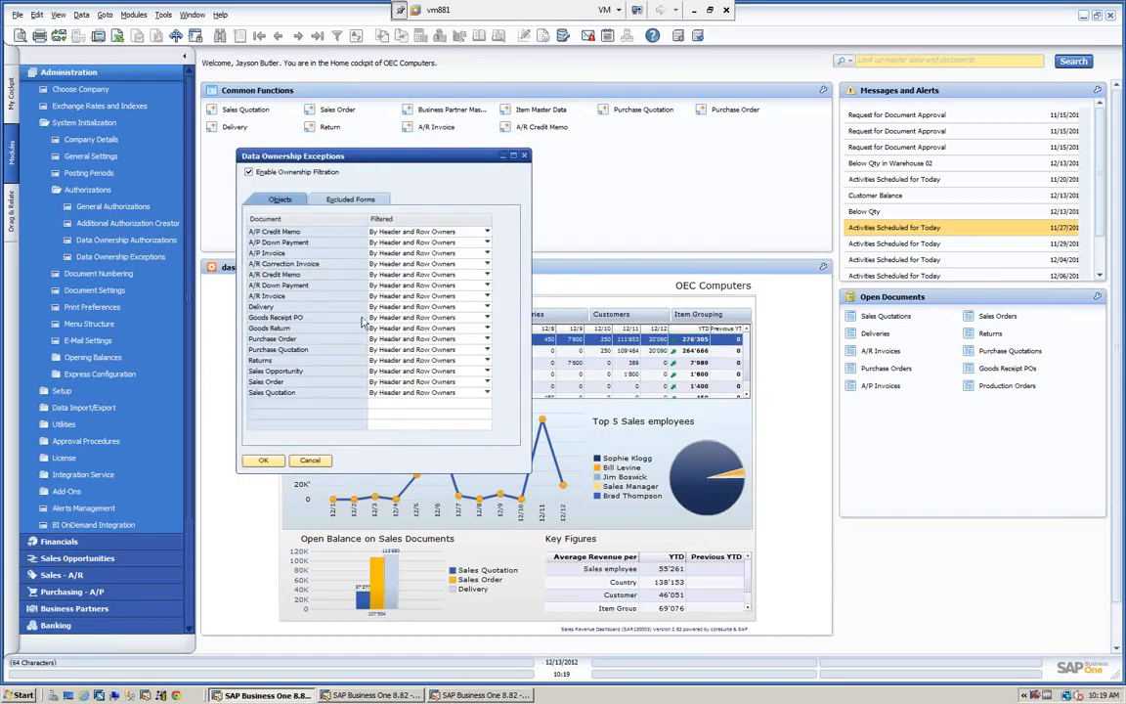
Compare the filtering of document objects and excluded forms, check the filter options for A/P Credit Memo, and close the exceptions window.
left_click(354, 201)
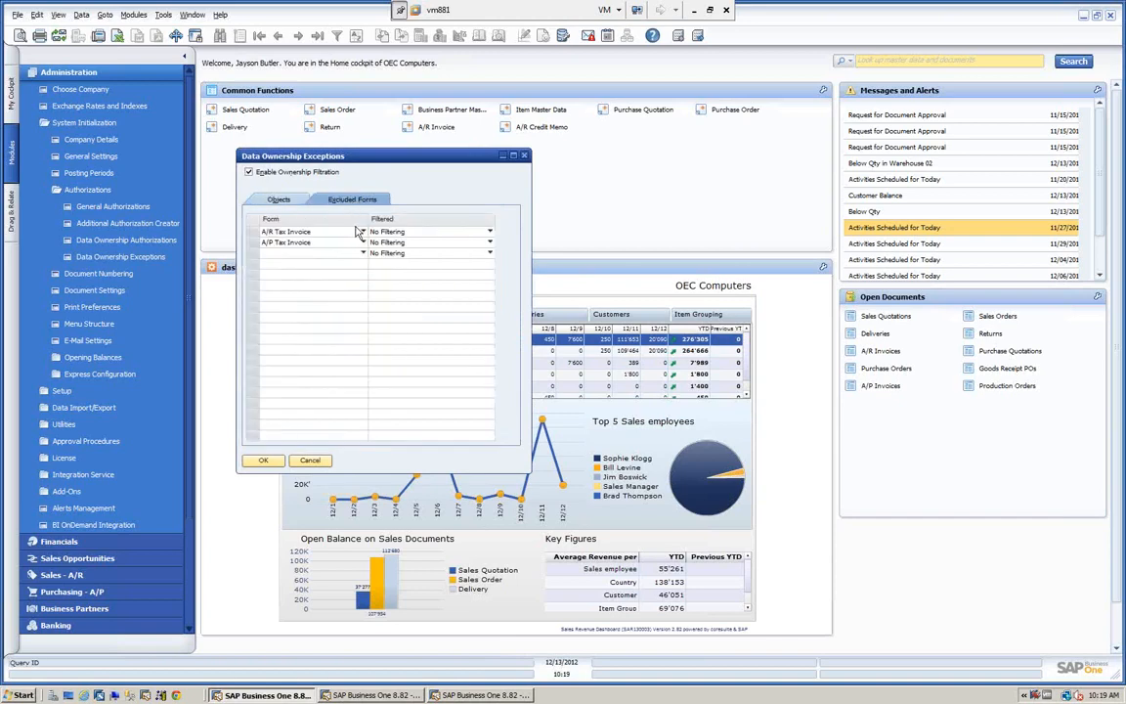
left_click(279, 201)
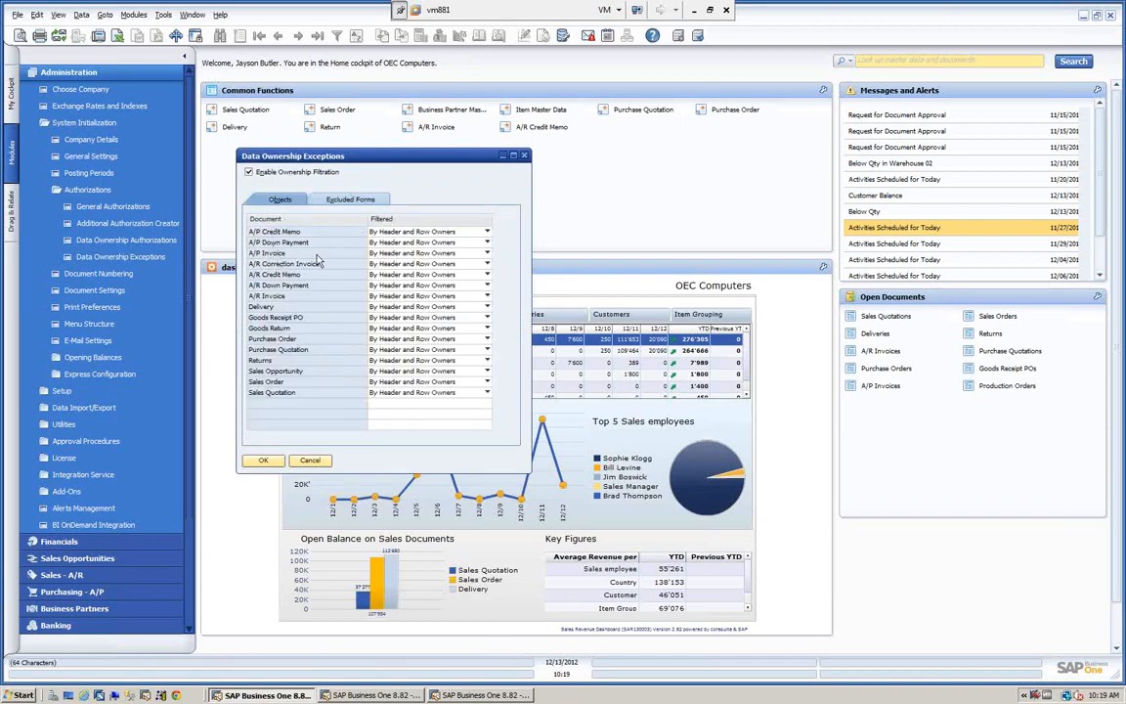
left_click(345, 201)
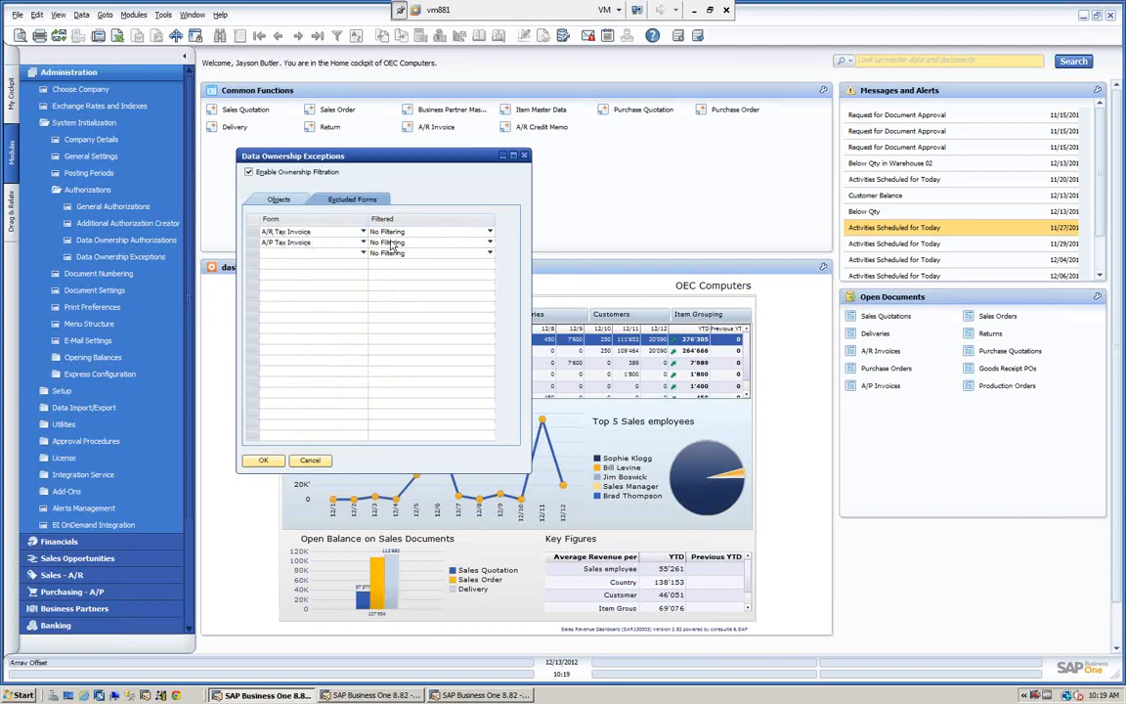
left_click(284, 201)
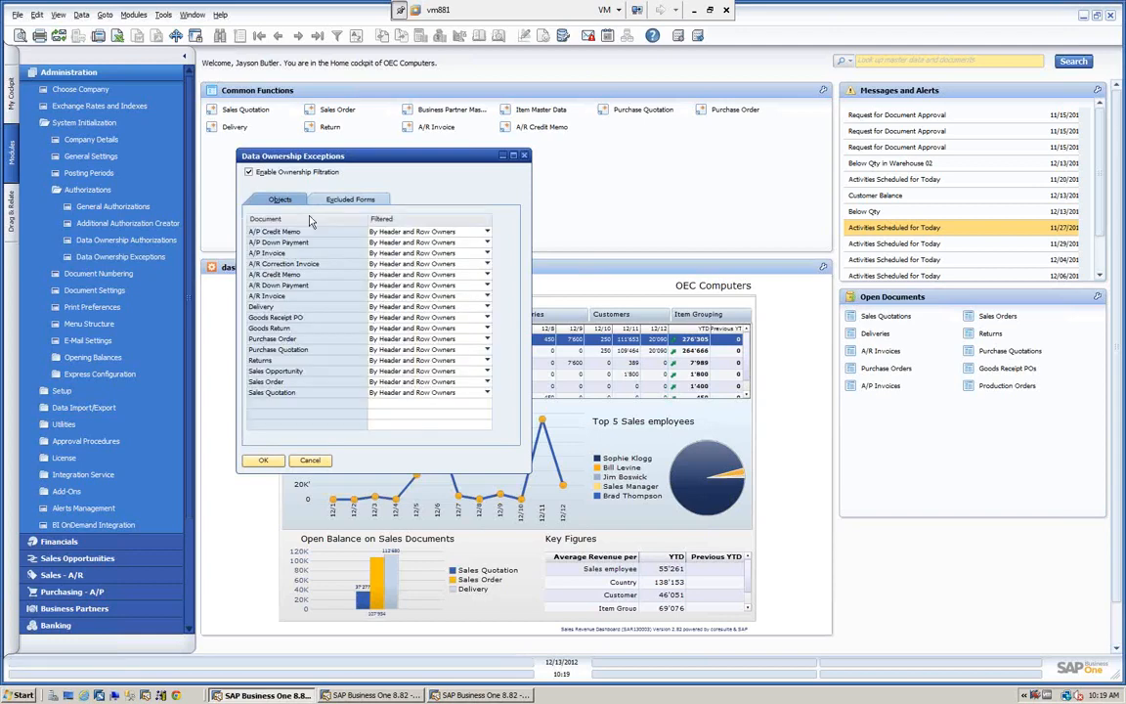
left_click(487, 231)
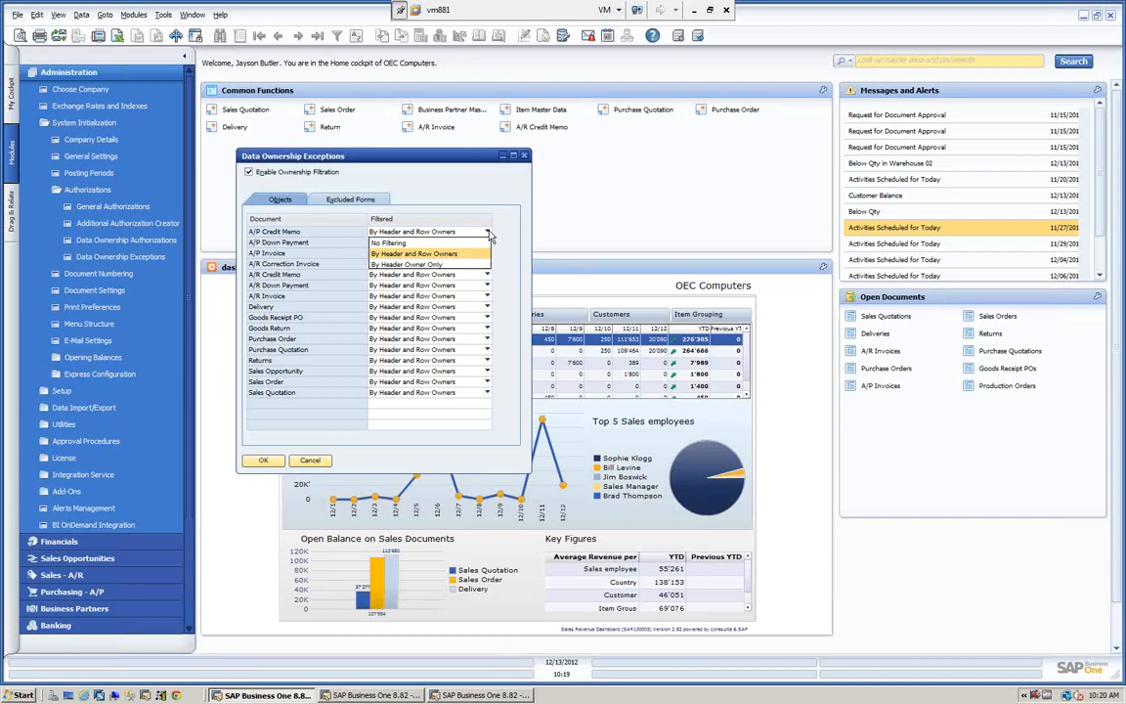
left_click(599, 211)
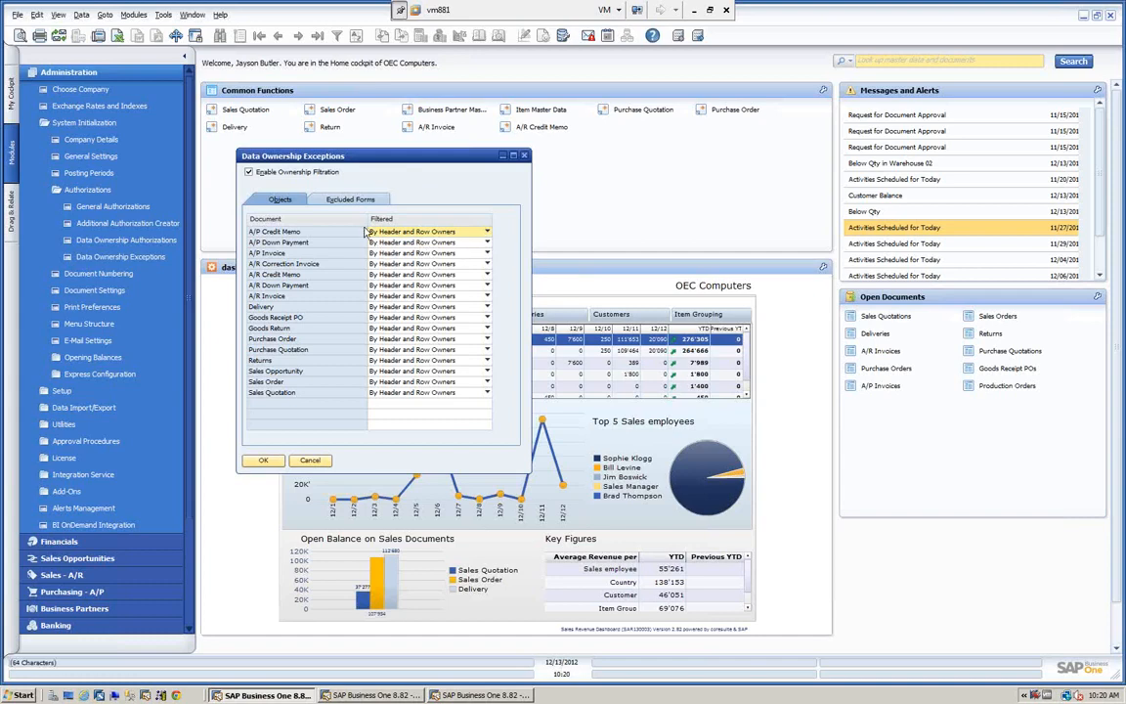
left_click(264, 460)
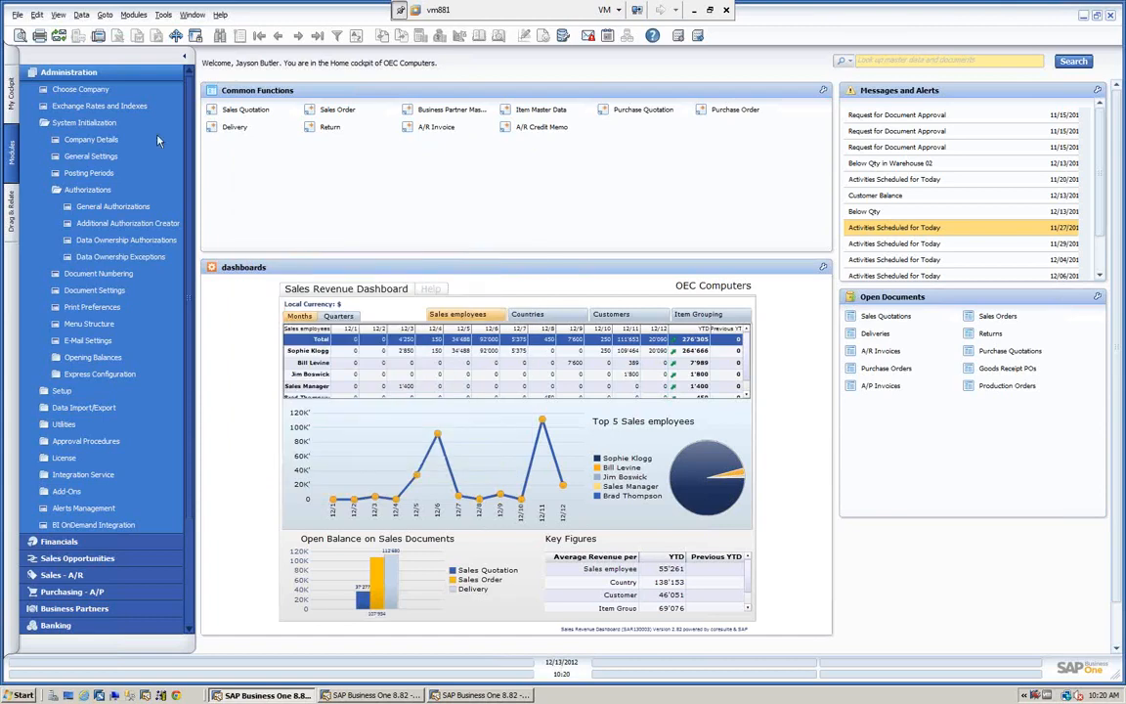
Recheck the per-document relationship permissions in Data Ownership Authorizations, cancel the window and collapse the Administration module.
left_click(113, 241)
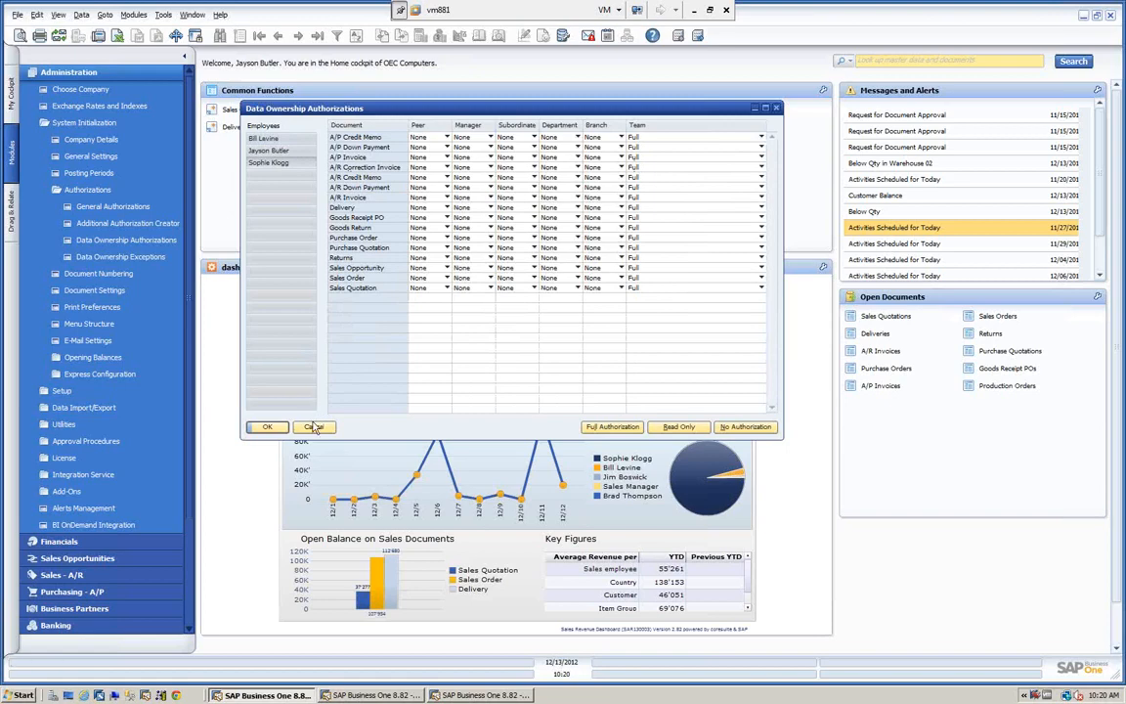
left_click(313, 427)
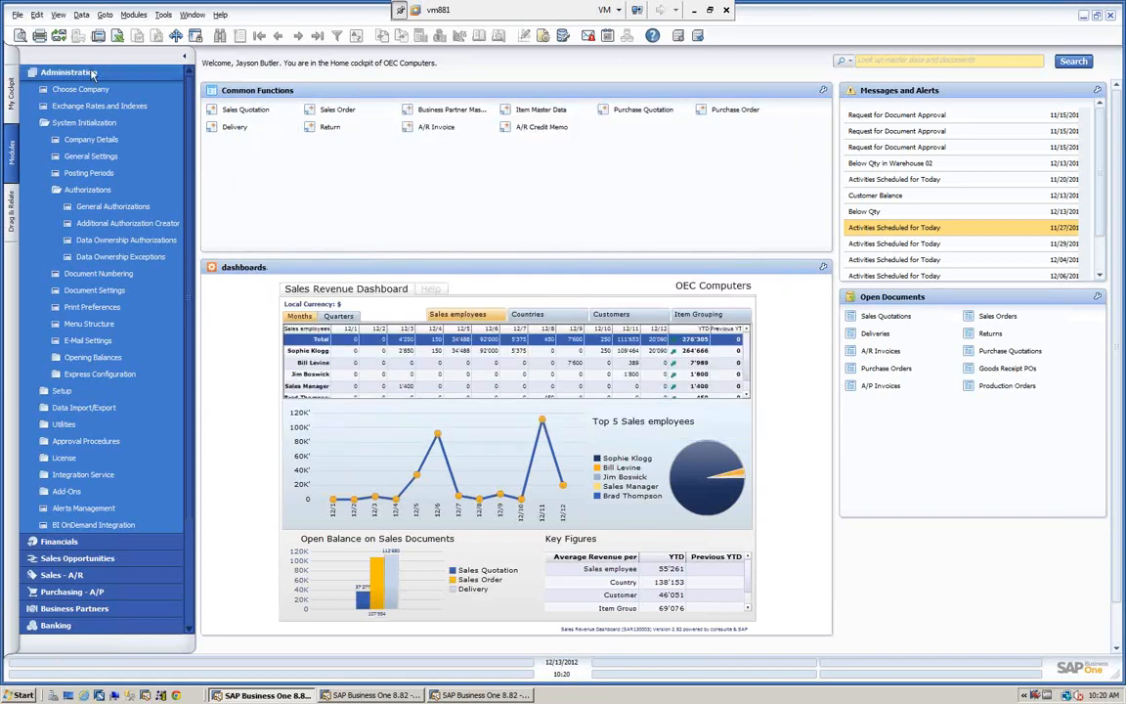
left_click(93, 74)
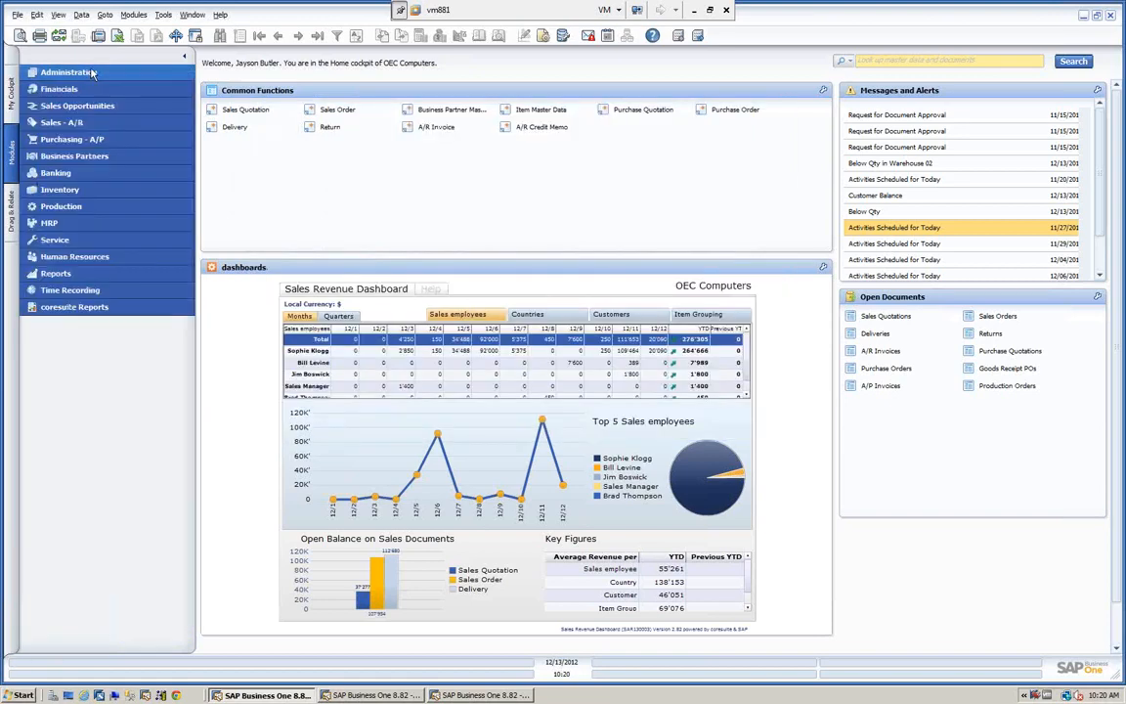
Open Employee Master Data under Human Resources, widen the form and go to the first employee record.
left_click(84, 258)
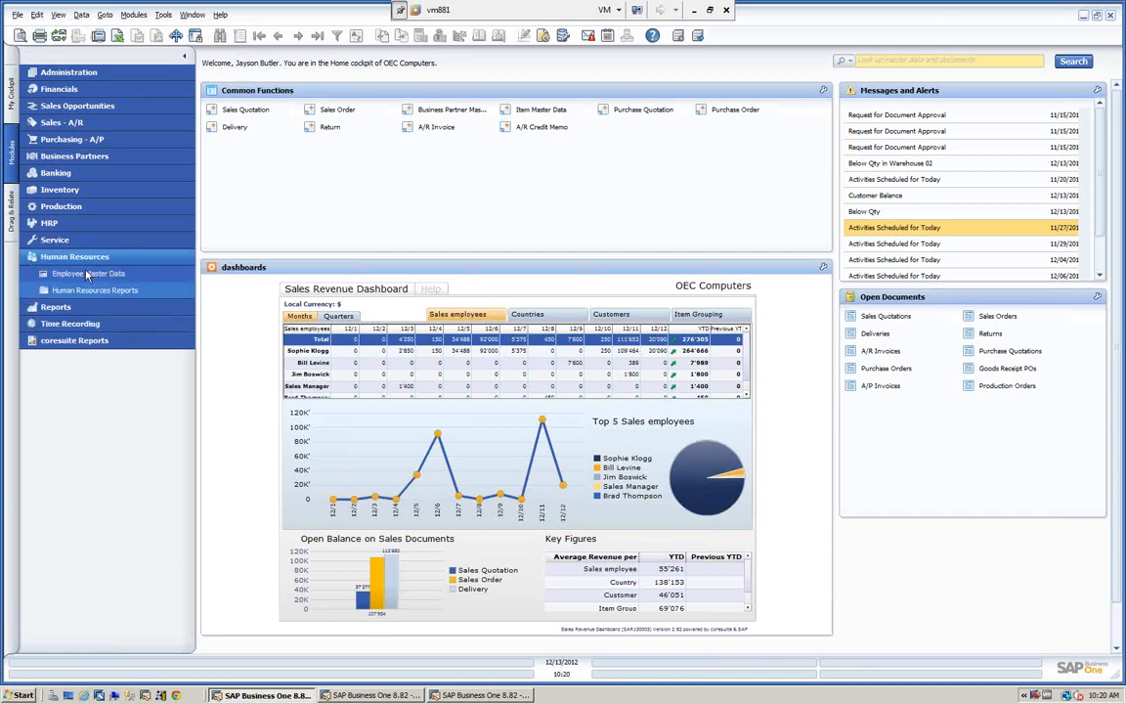
left_click(86, 275)
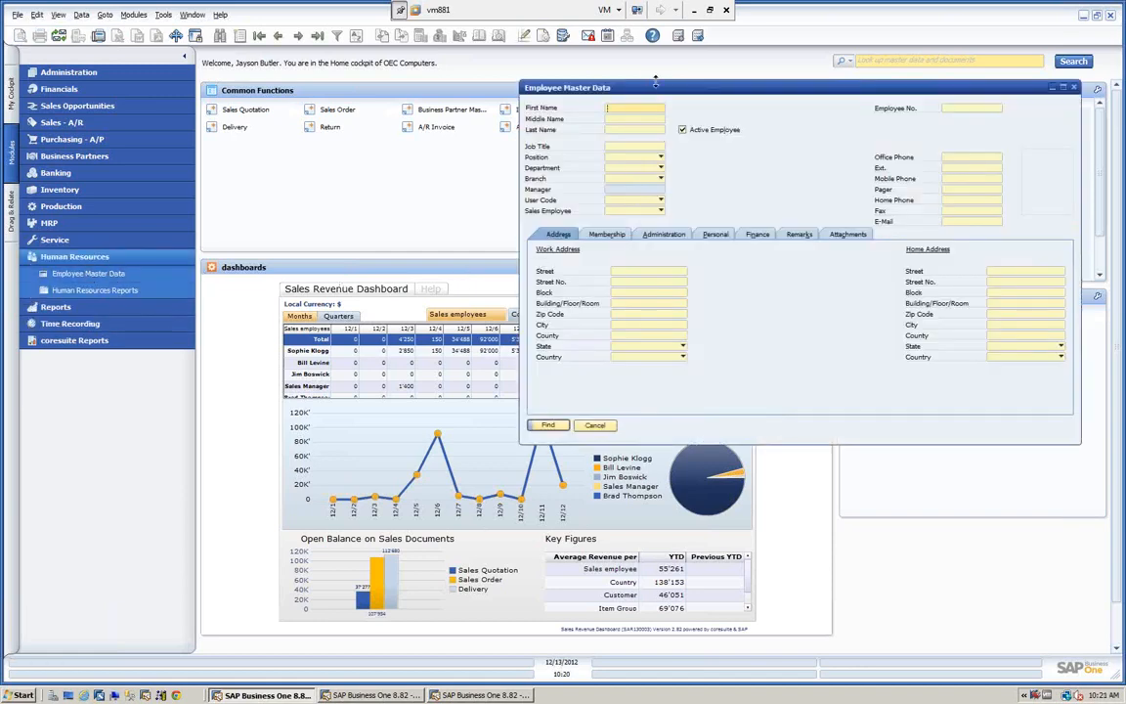
left_click_drag(655, 82, 384, 103)
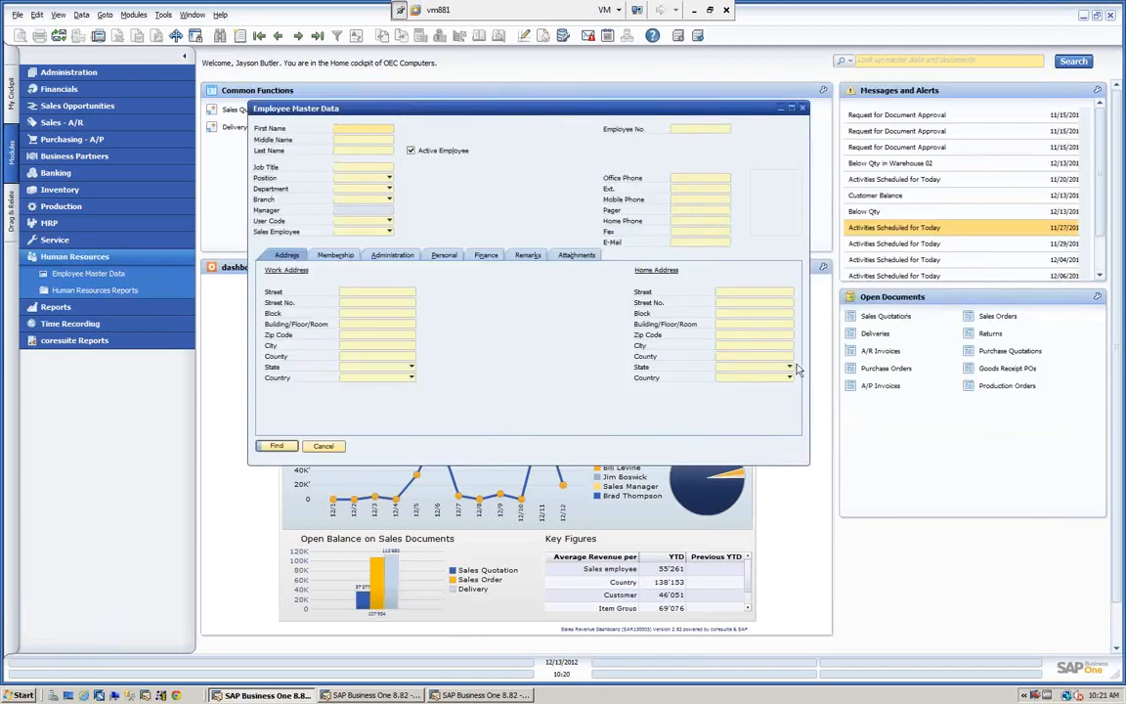
left_click_drag(808, 368, 934, 368)
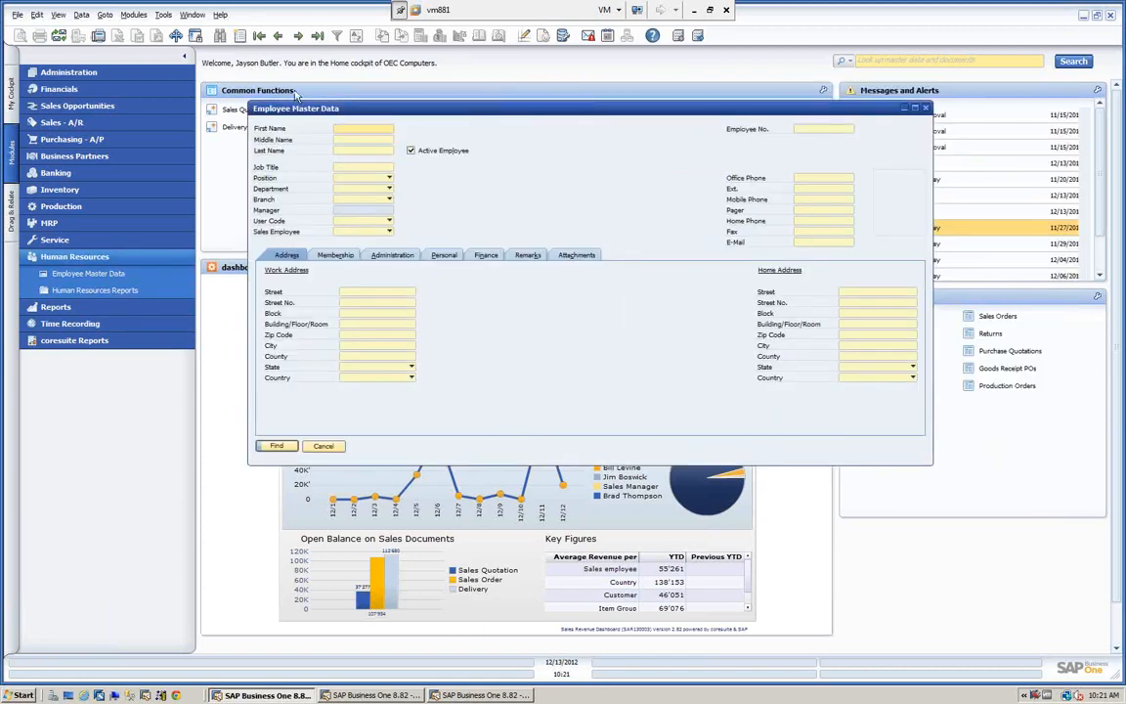
left_click(259, 36)
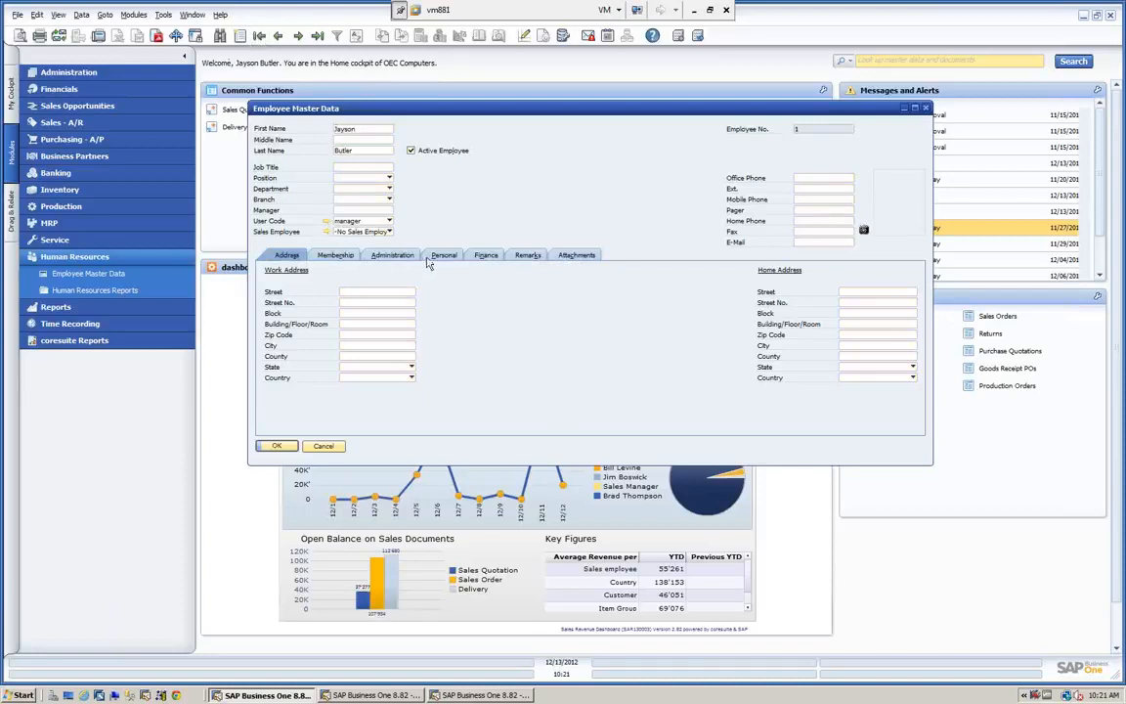
Show the first employee's roles and team memberships, lengthen the form and move it away from the module list.
left_click(337, 256)
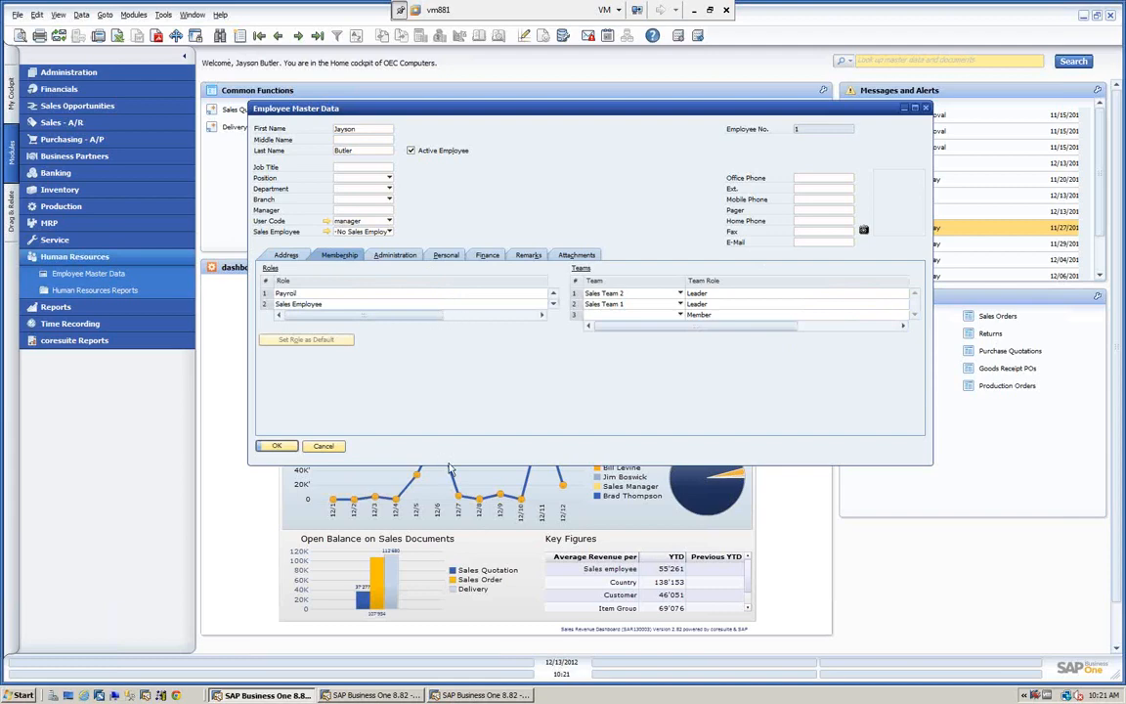
left_click_drag(461, 464, 462, 613)
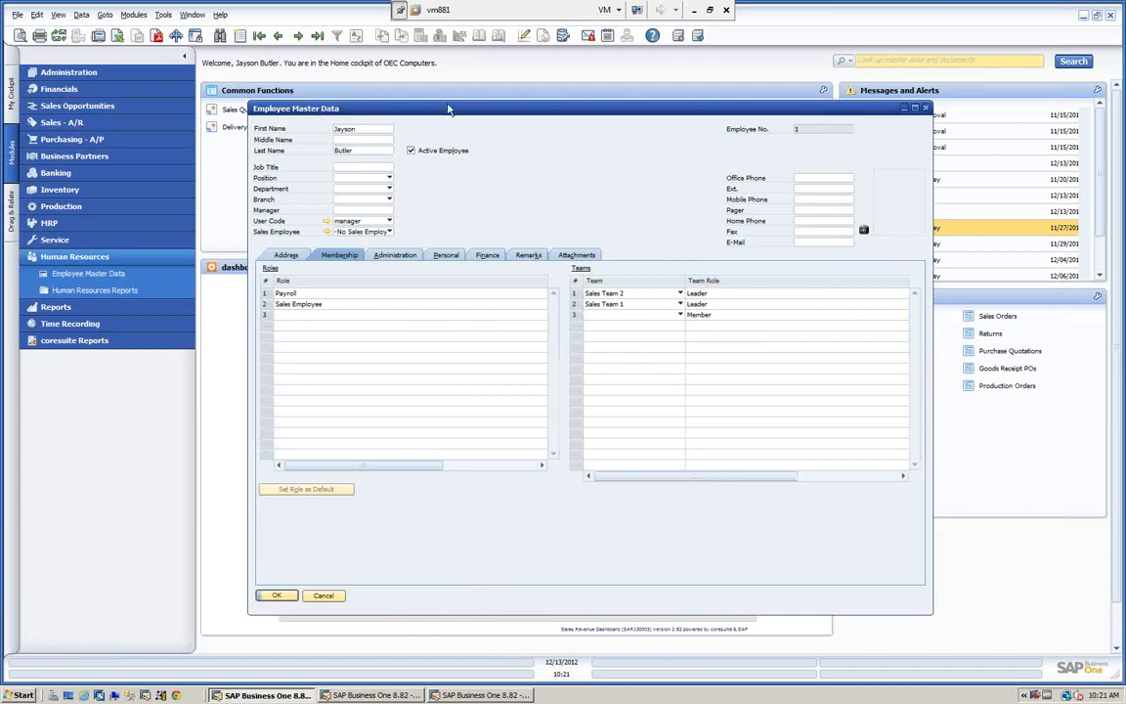
left_click_drag(474, 109, 633, 97)
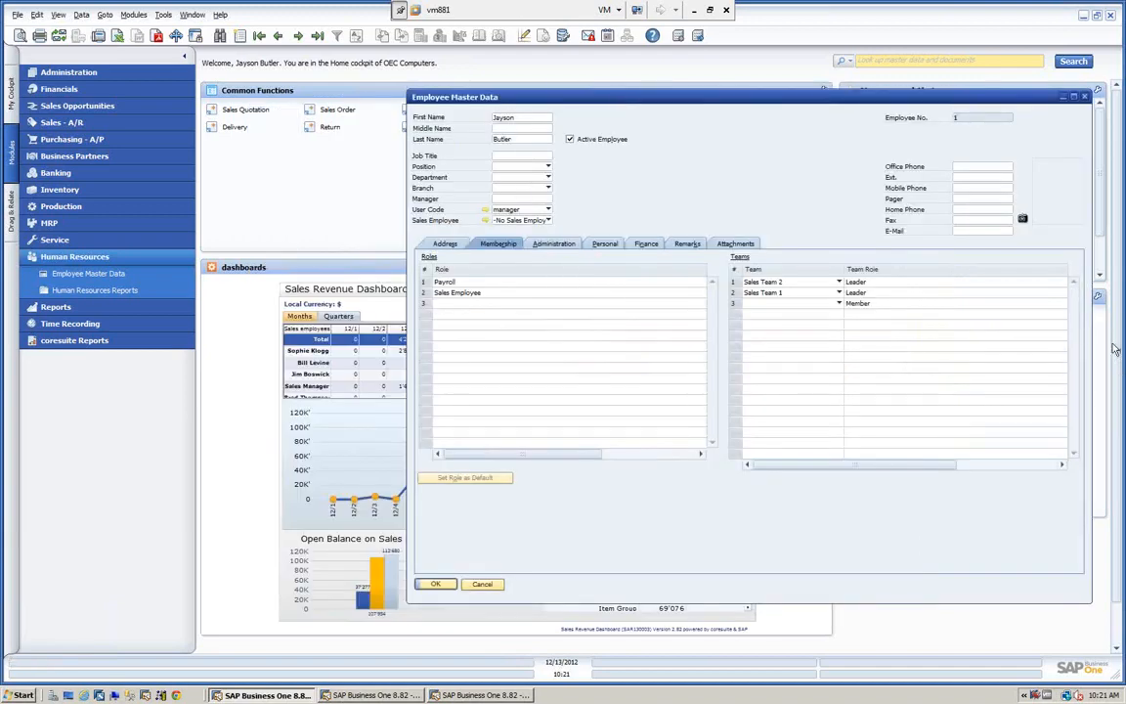
Reopen Data Ownership Authorizations and place it so the employee's team memberships stay visible for comparison.
left_click(94, 73)
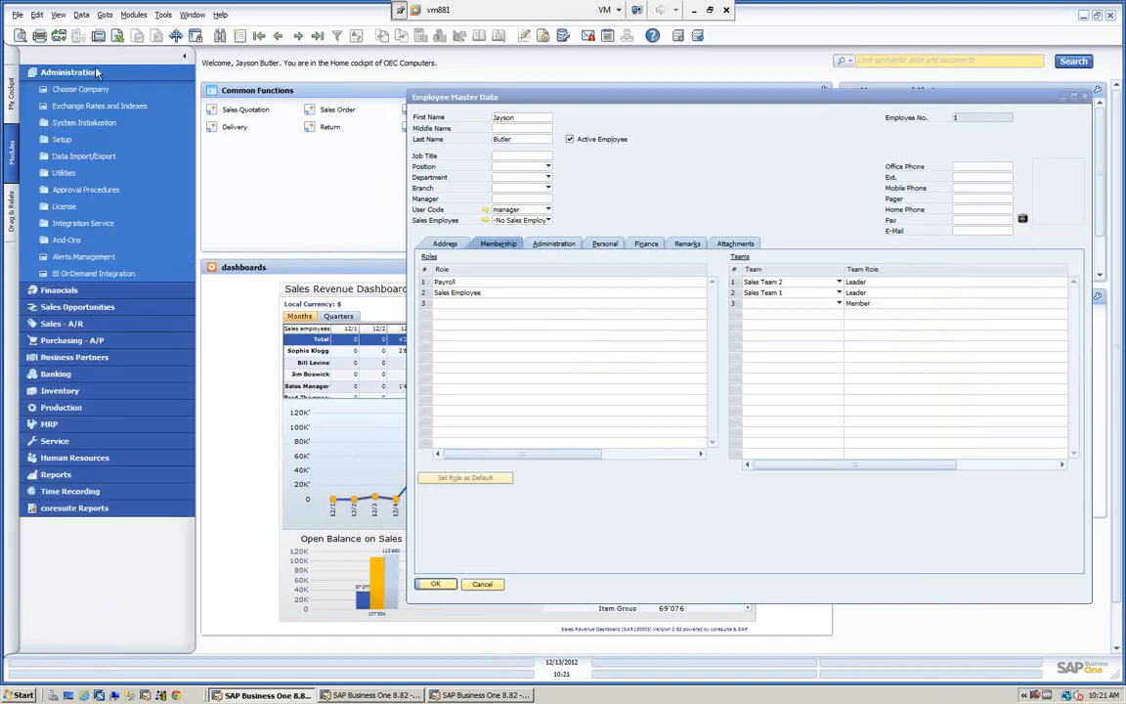
left_click(76, 124)
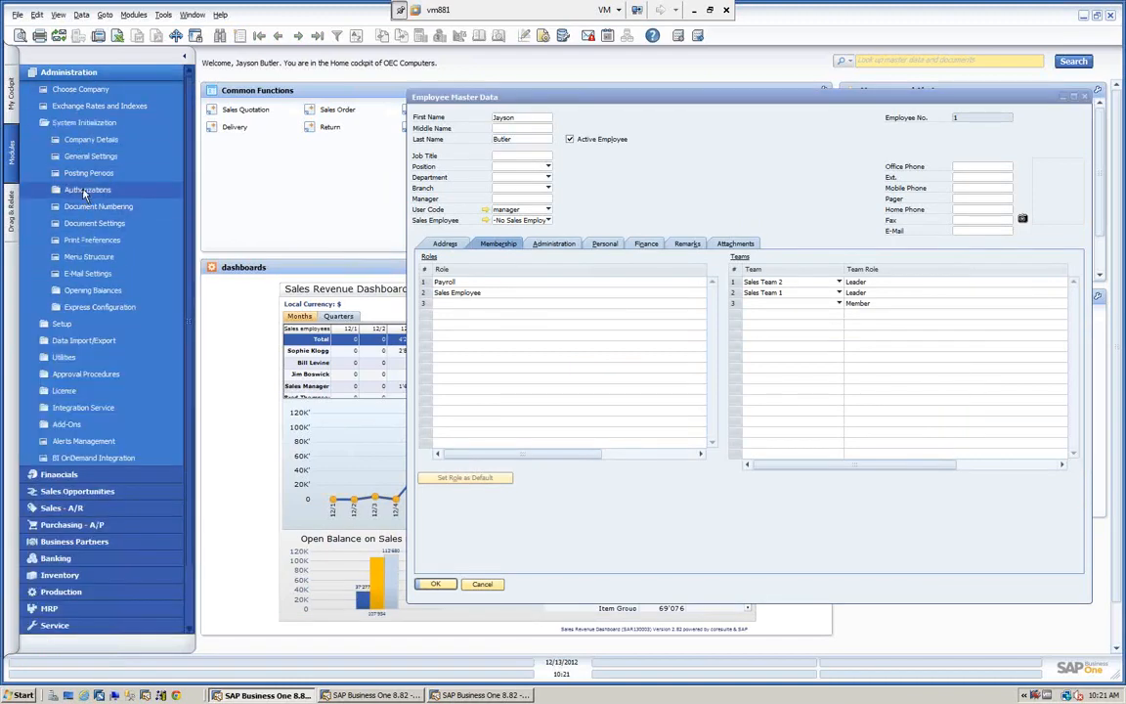
left_click(86, 191)
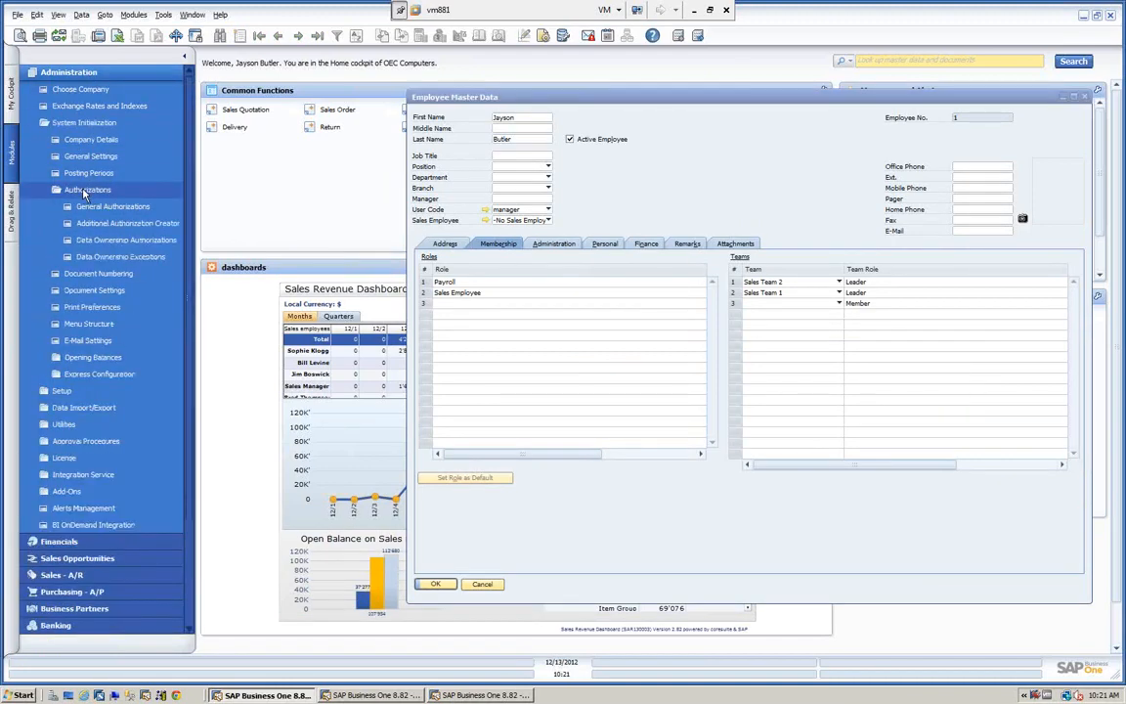
left_click(109, 244)
left_click_drag(344, 110, 186, 87)
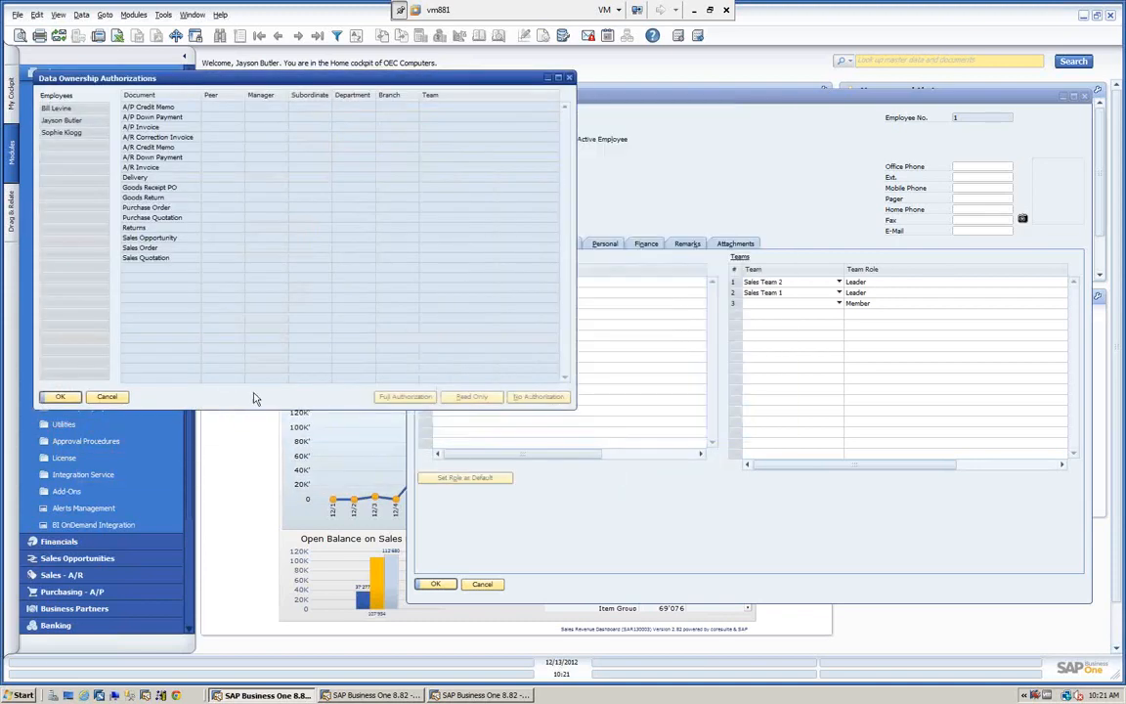
Shorten the Data Ownership Authorizations and Employee Master Data windows and arrange them so both can be read together.
left_click_drag(252, 409, 268, 216)
left_click_drag(620, 96, 660, 113)
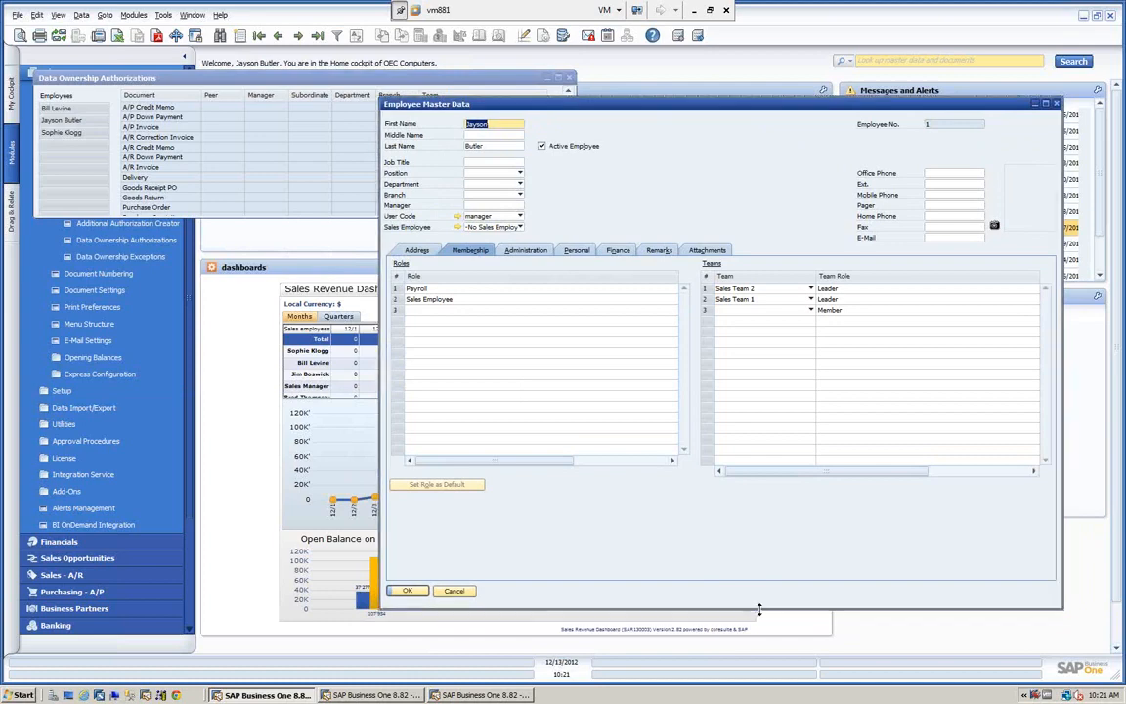
left_click_drag(759, 608, 753, 509)
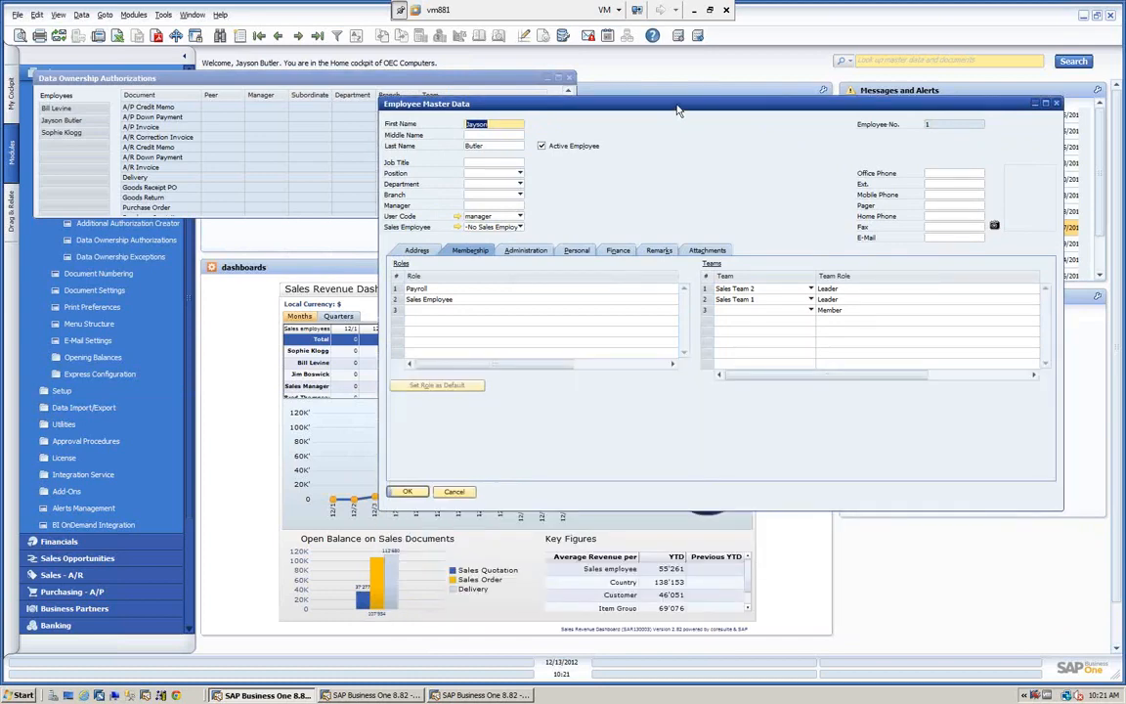
left_click_drag(677, 111, 685, 243)
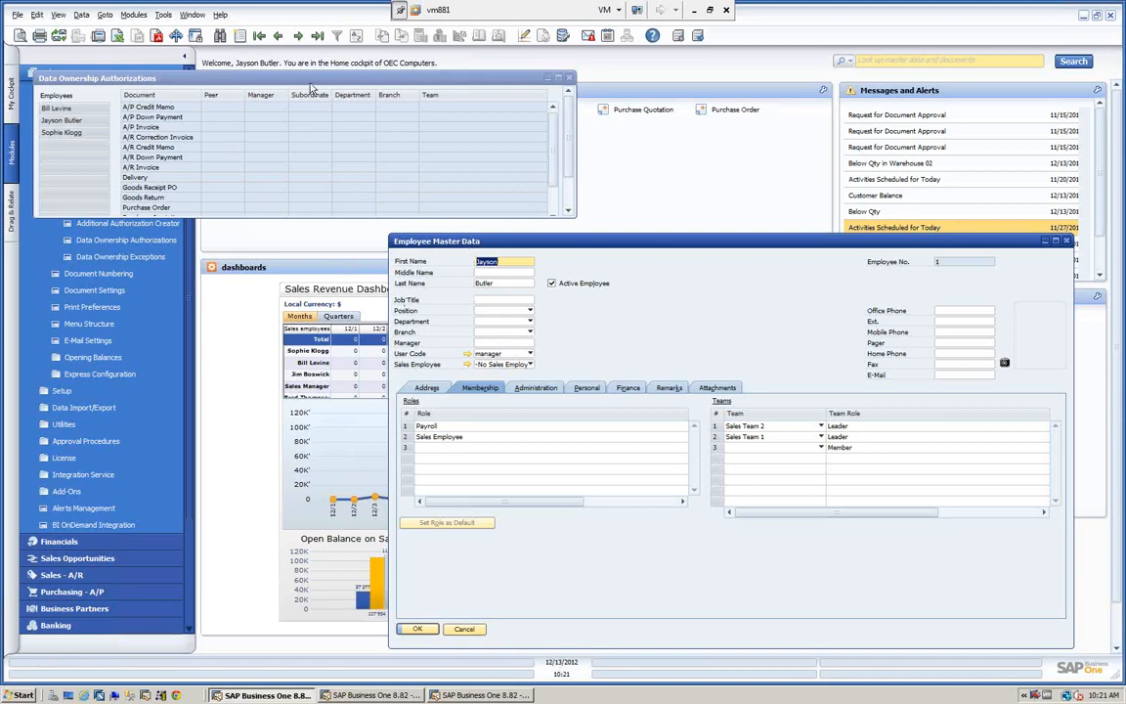
Show the second employee's record and load the same employee's data ownership authorizations for comparison.
left_click(299, 37)
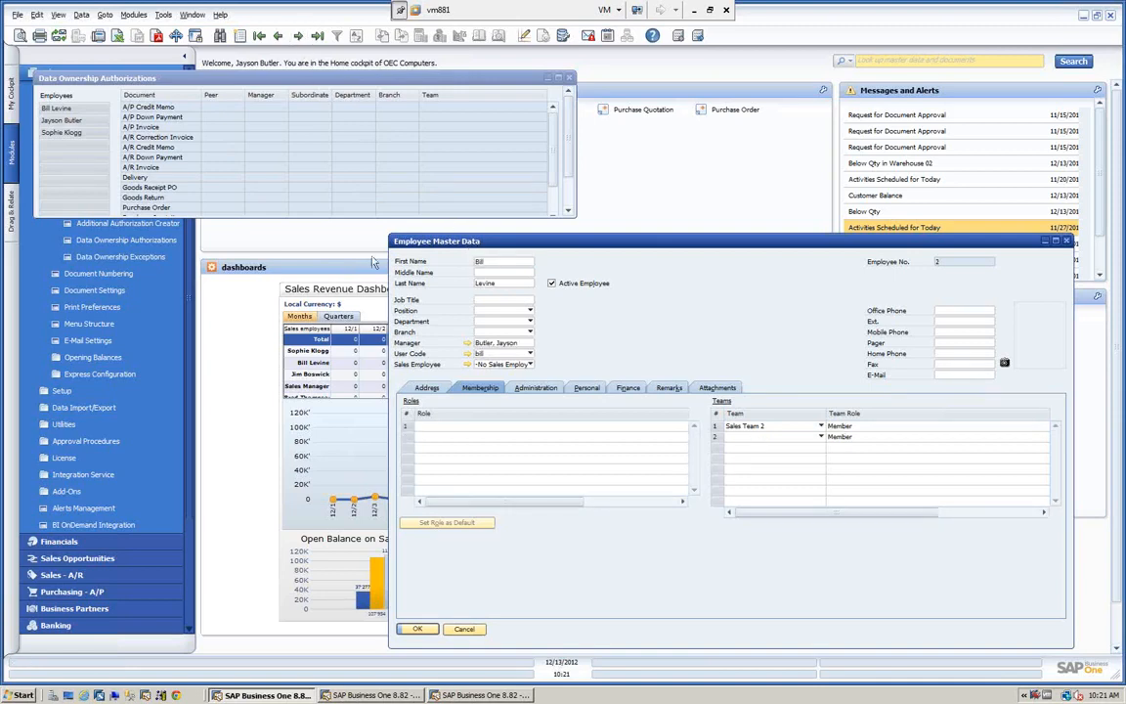
left_click(56, 108)
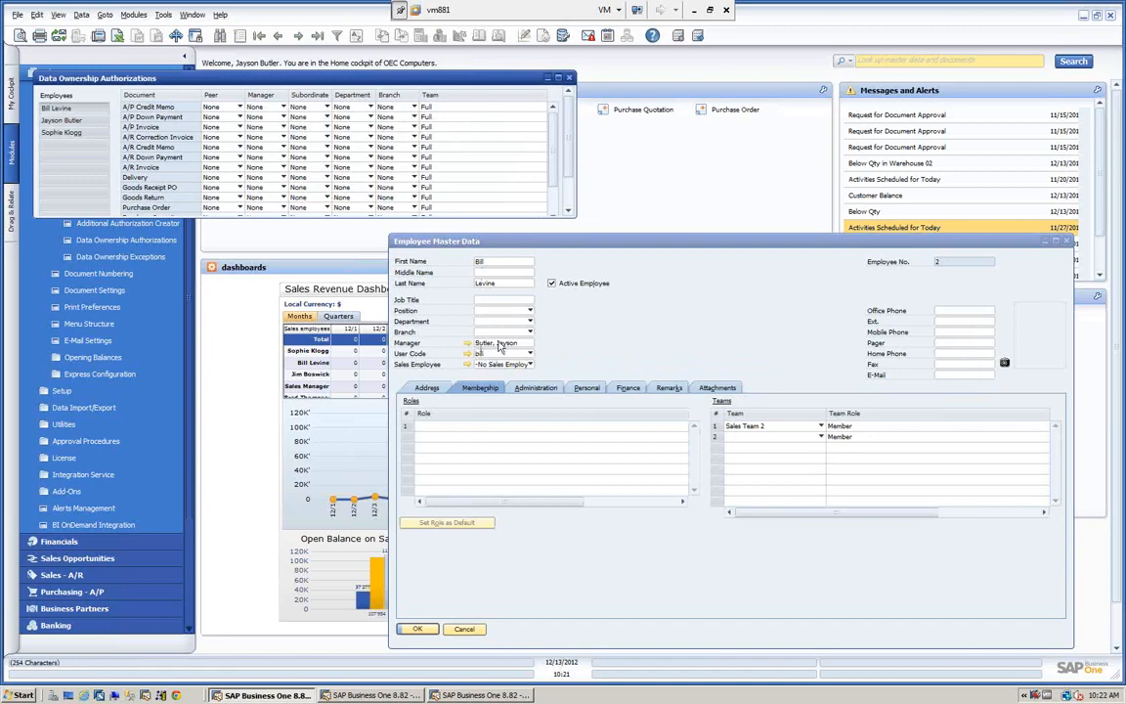
left_click(458, 241)
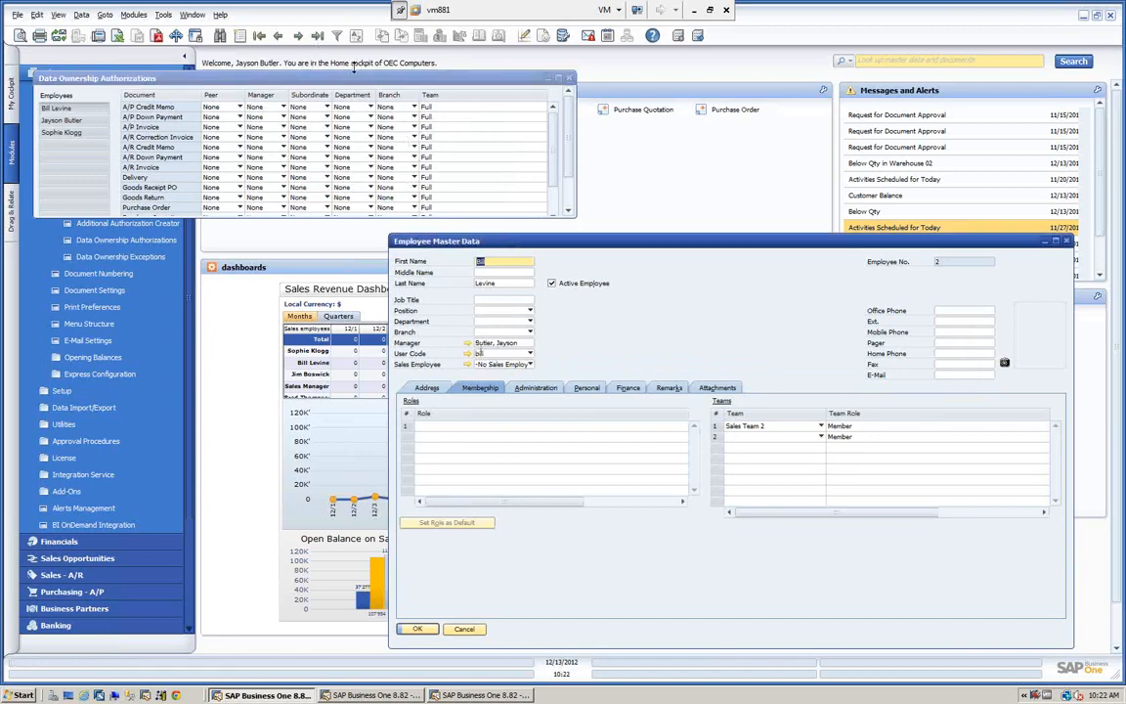
Go to the third employee's record and review the Department choices and the Team Role options for Sales Team 1.
left_click(276, 35)
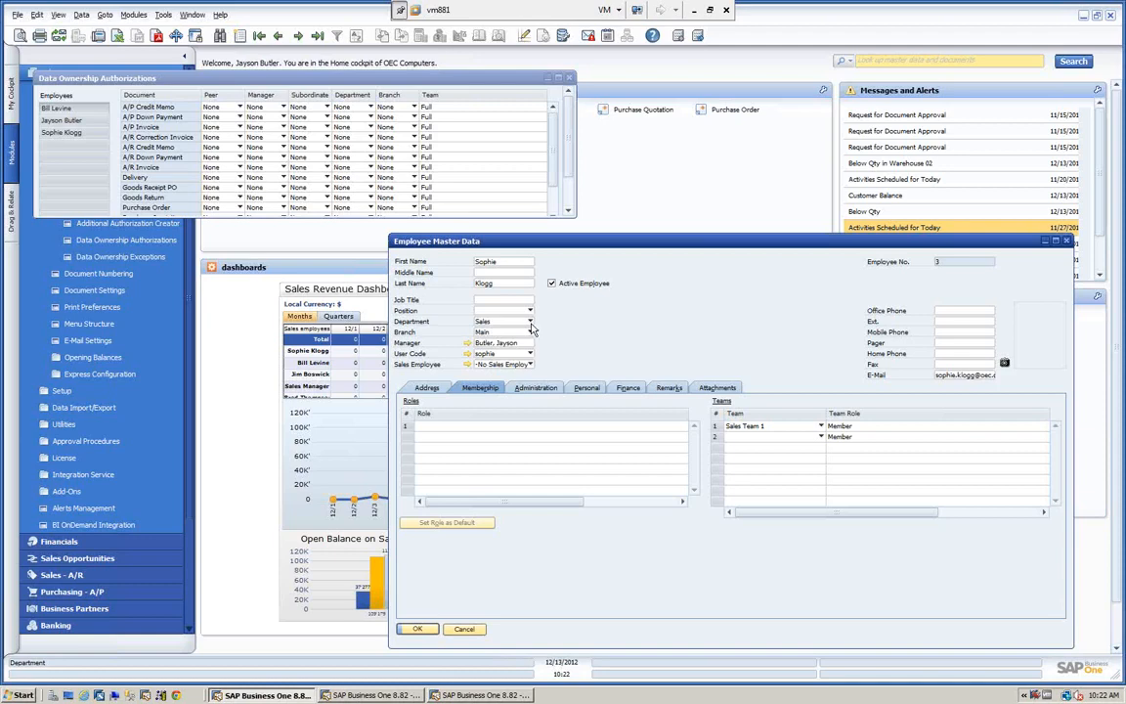
left_click(495, 320)
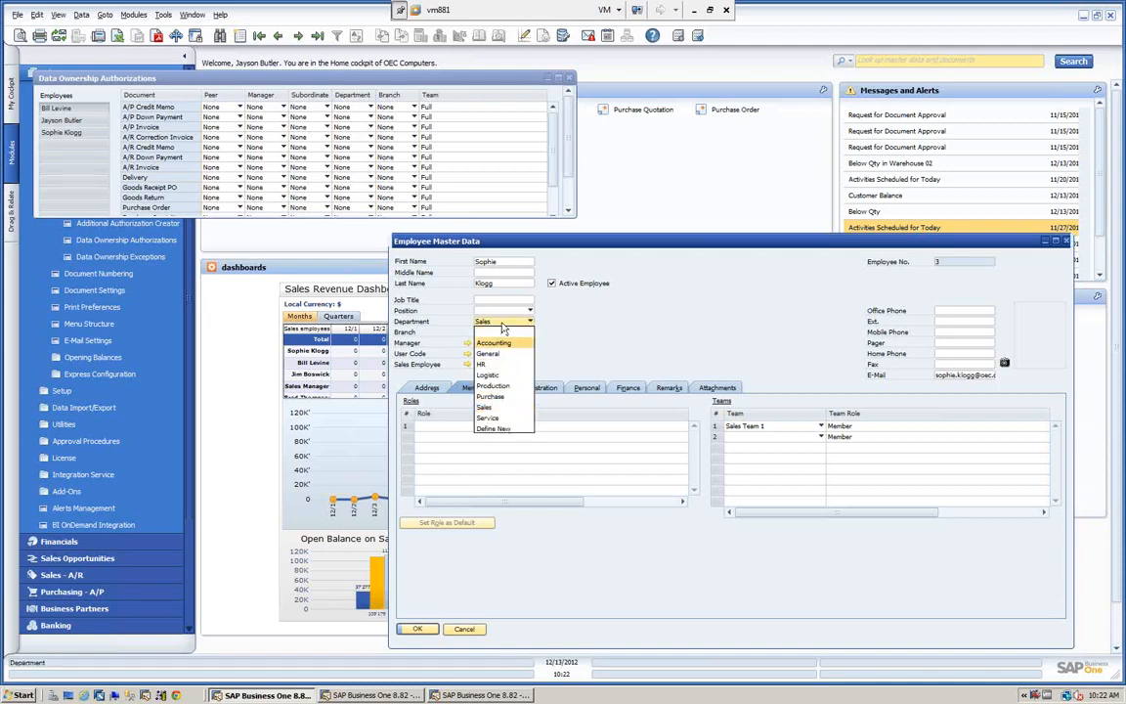
left_click(499, 323)
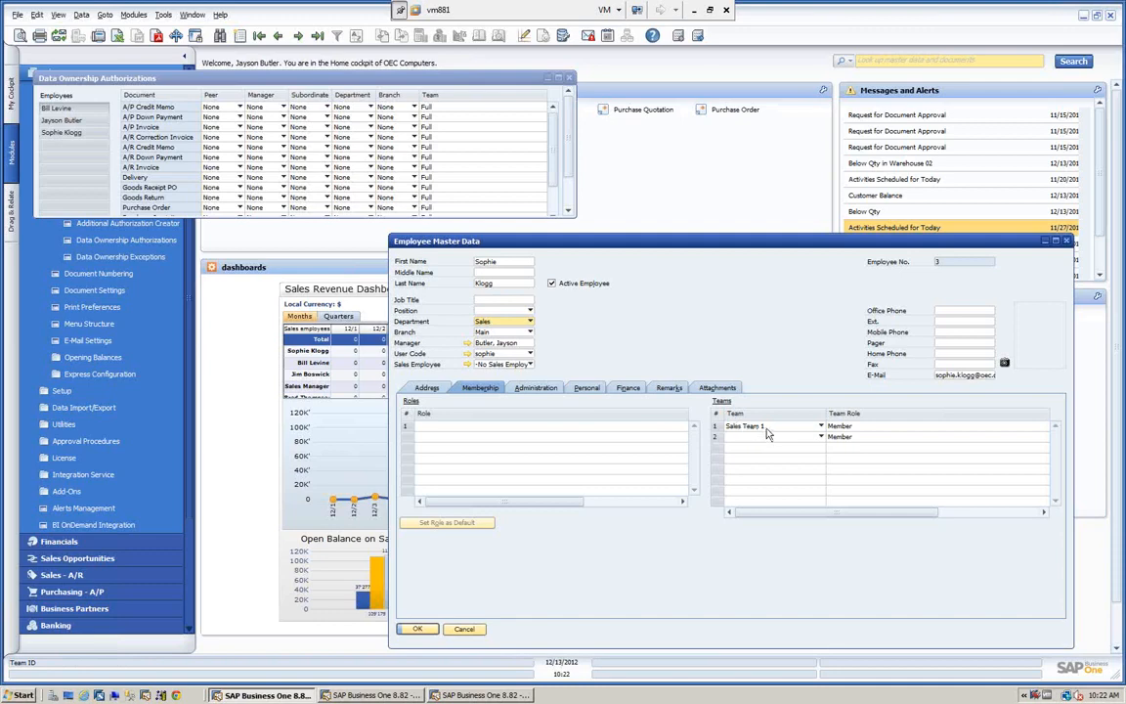
left_click(868, 426)
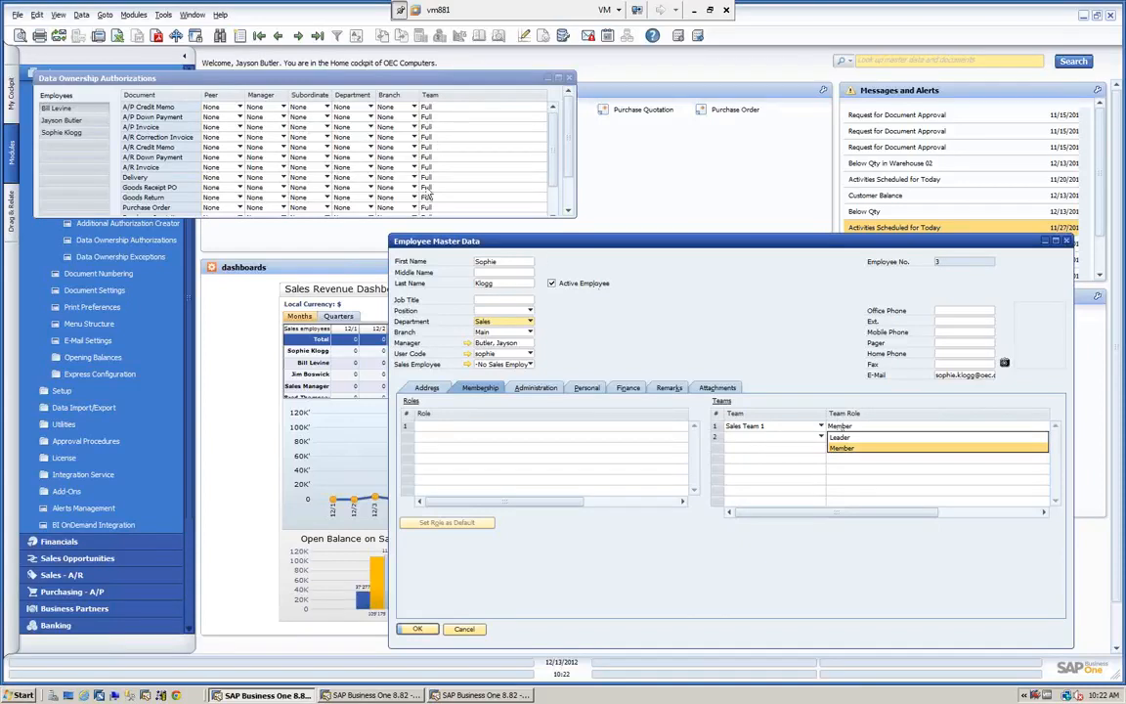
left_click(854, 449)
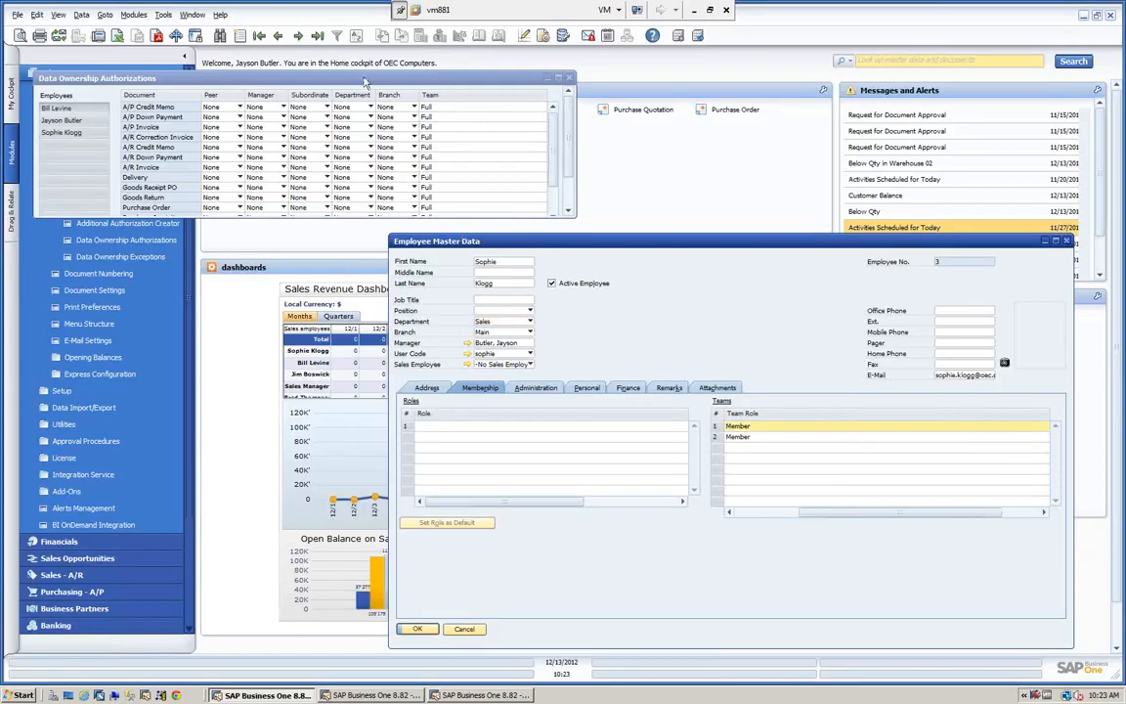
Go back and forth through the employee records to compare managers, departments, team memberships and team roles.
left_click(298, 35)
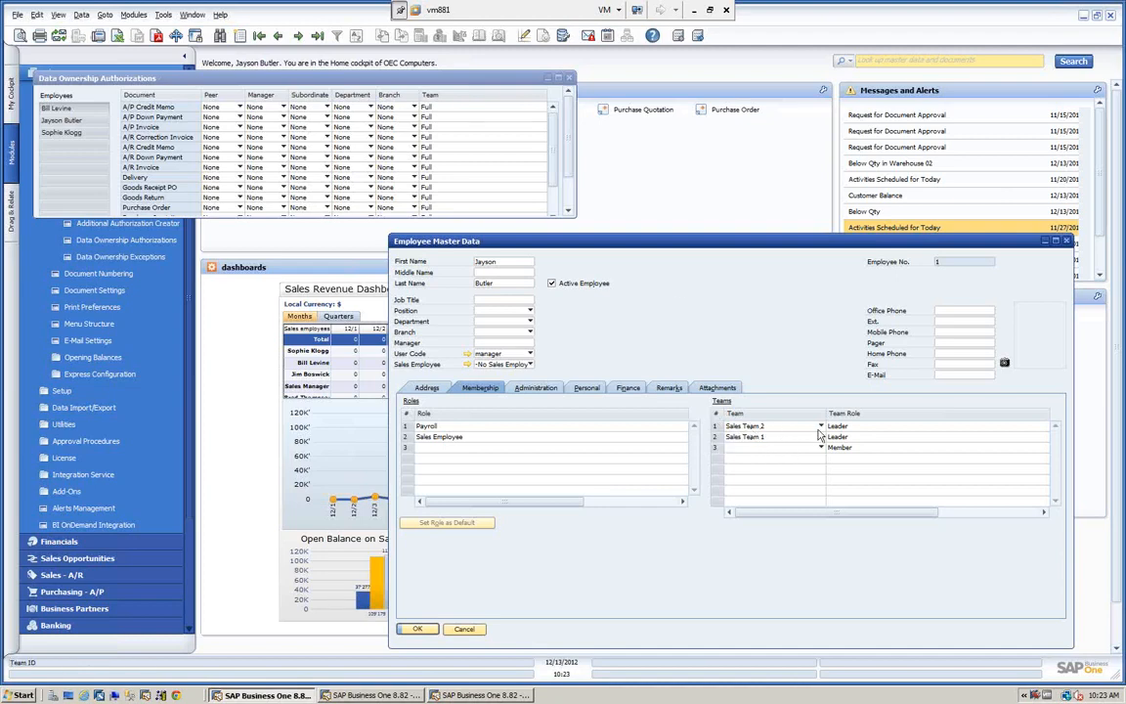
left_click(299, 36)
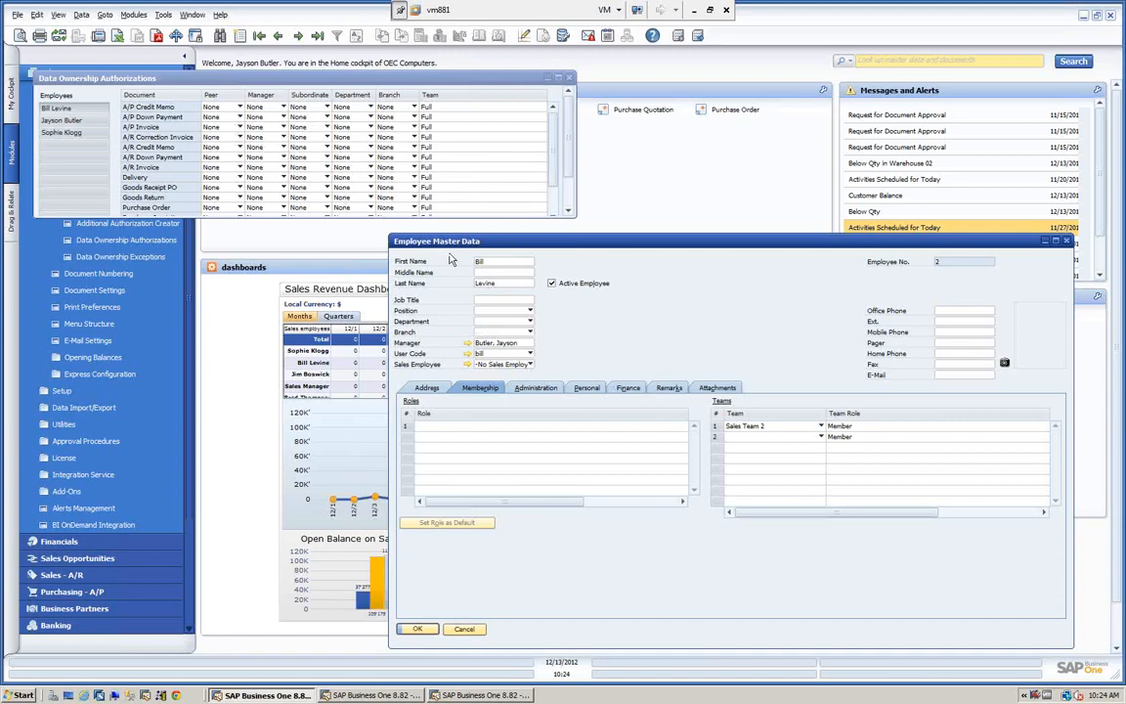
left_click(259, 36)
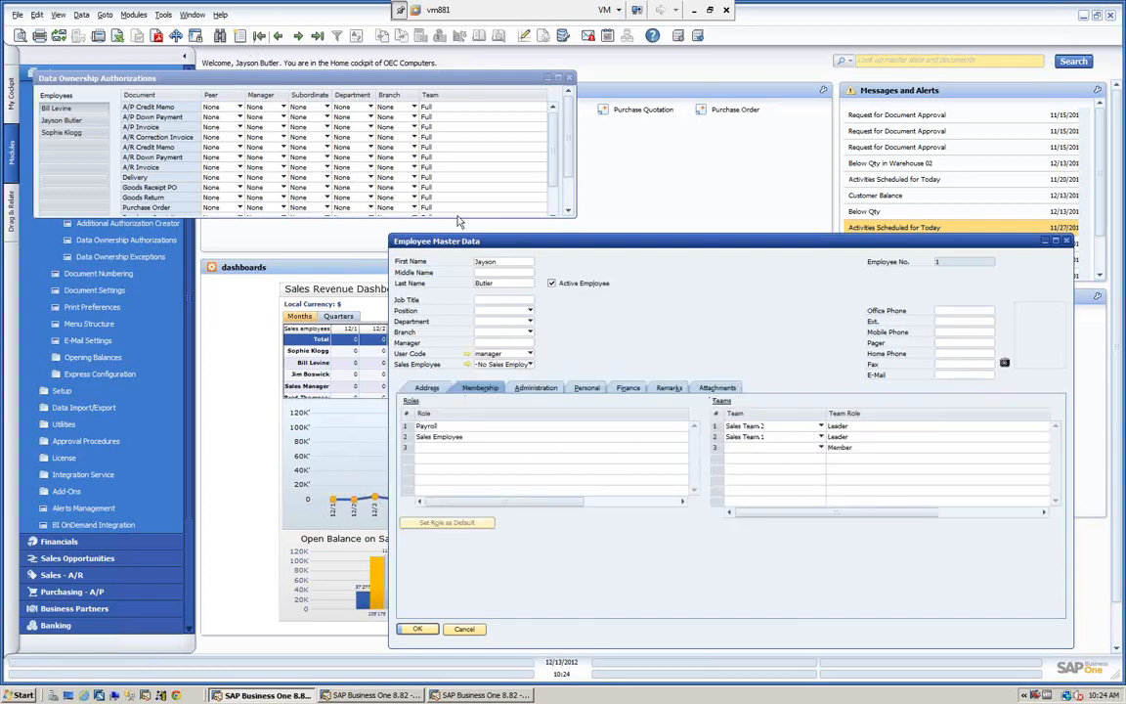
left_click(299, 35)
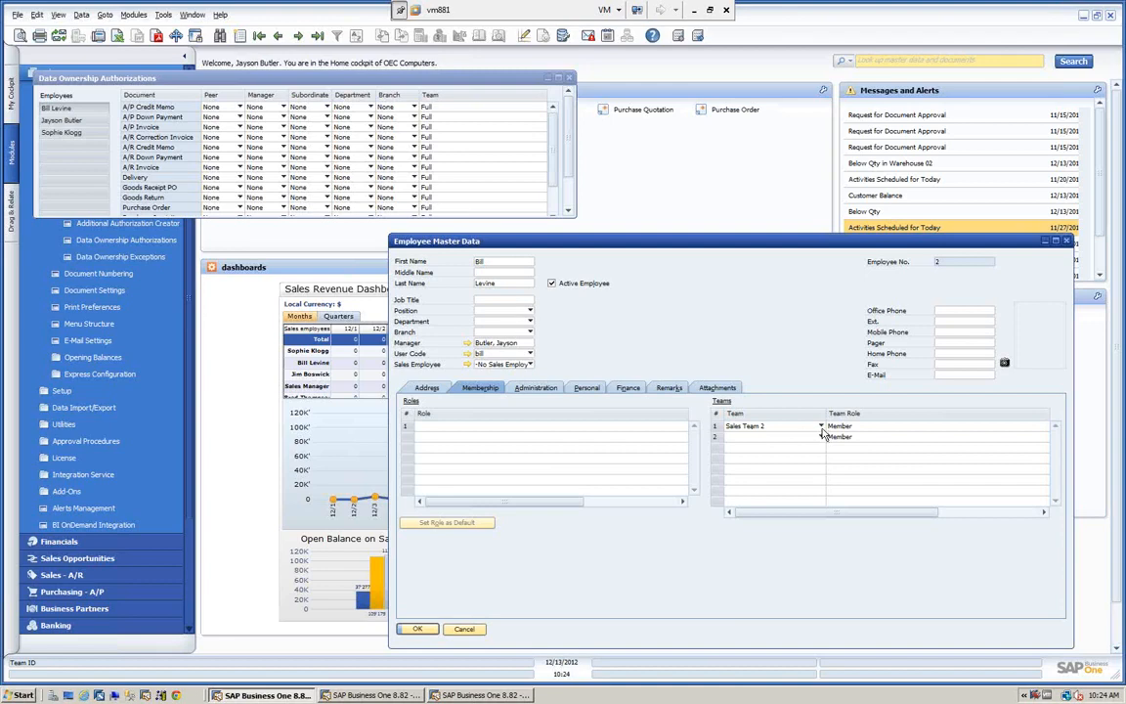
left_click(278, 35)
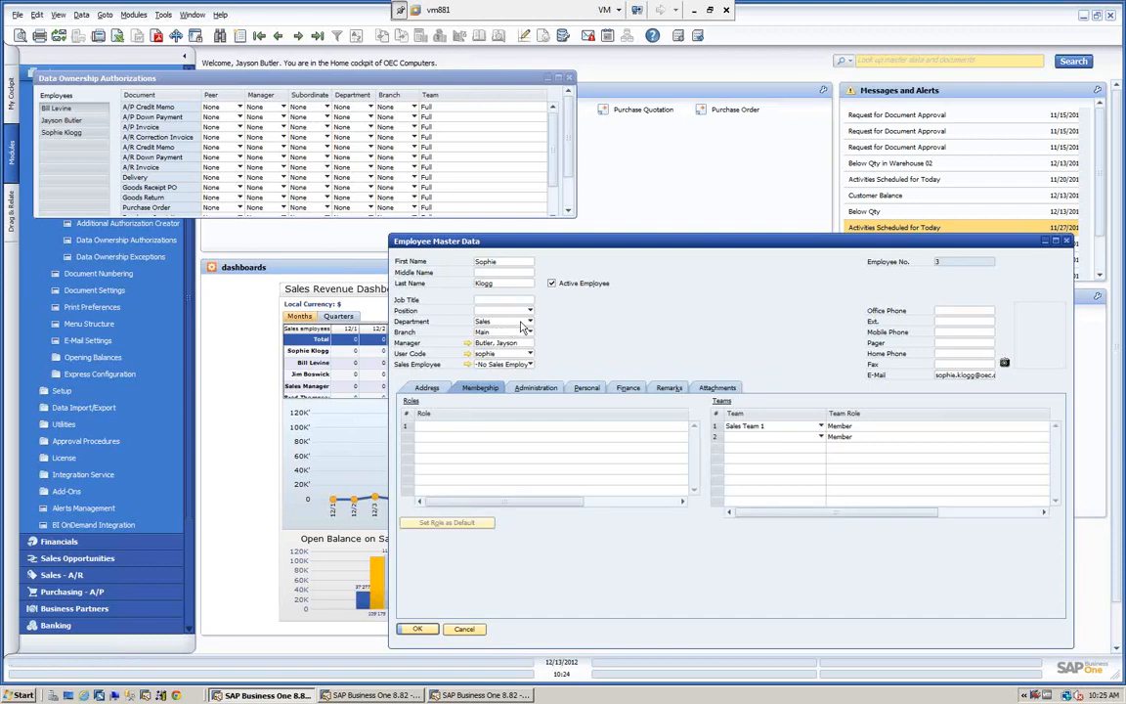
Assign the second employee to the Sales department, save with the user setup fields updated, and close the employee form.
left_click(279, 37)
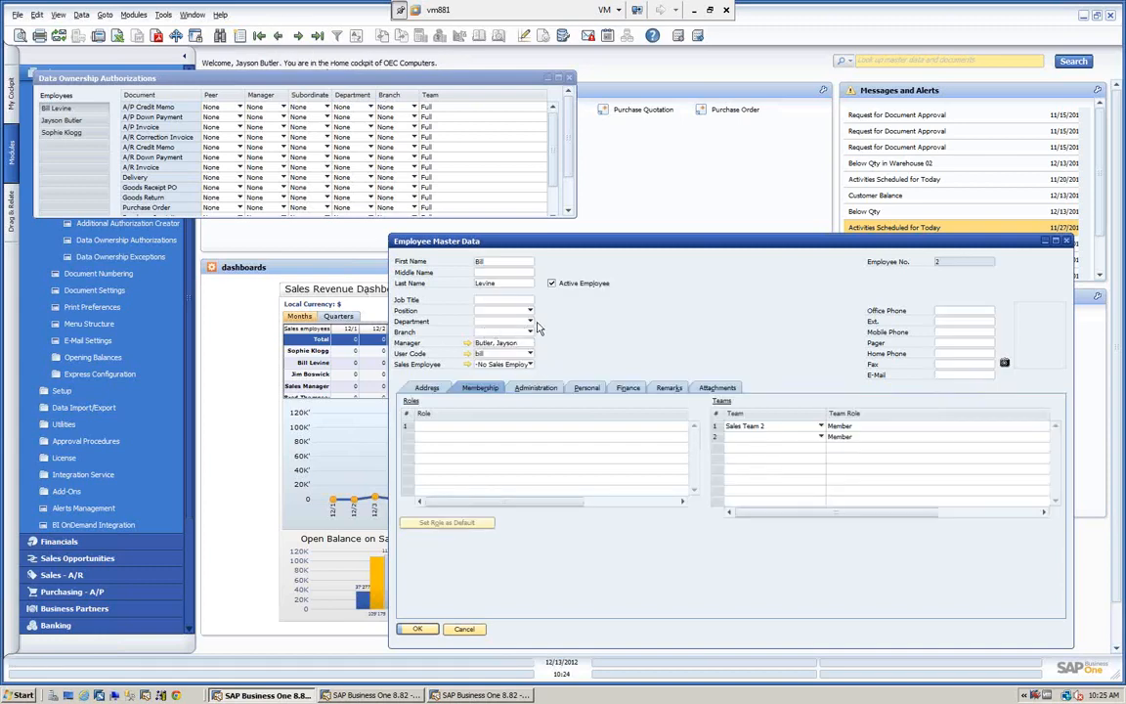
left_click(529, 321)
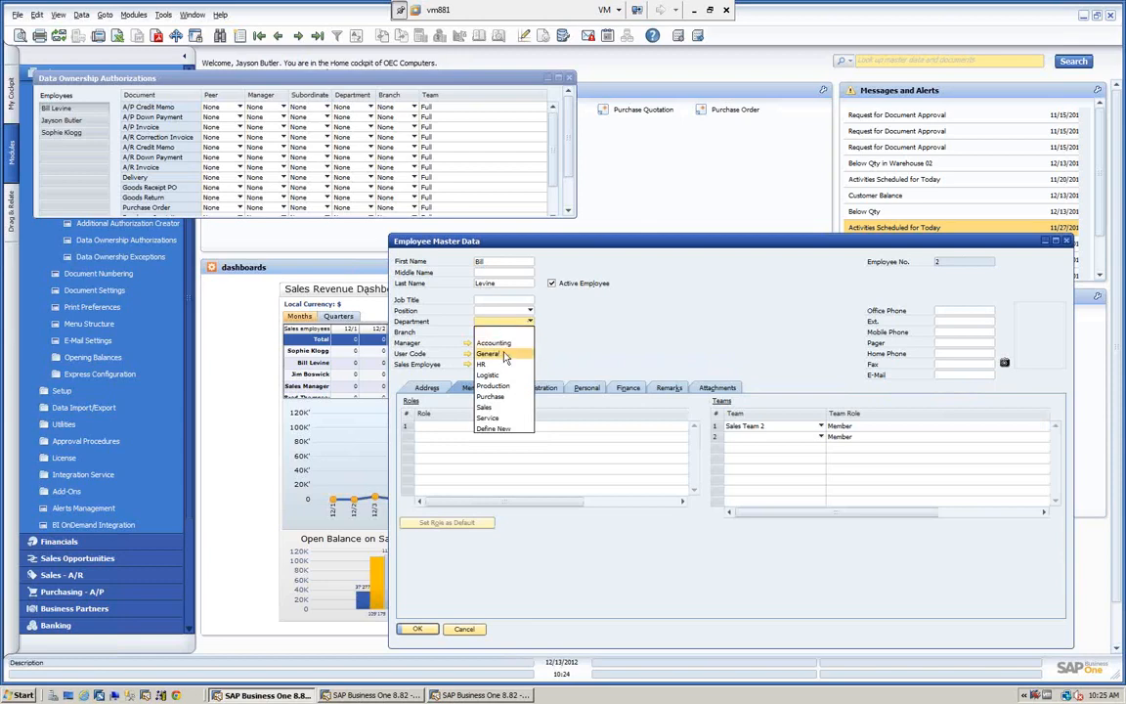
left_click(497, 408)
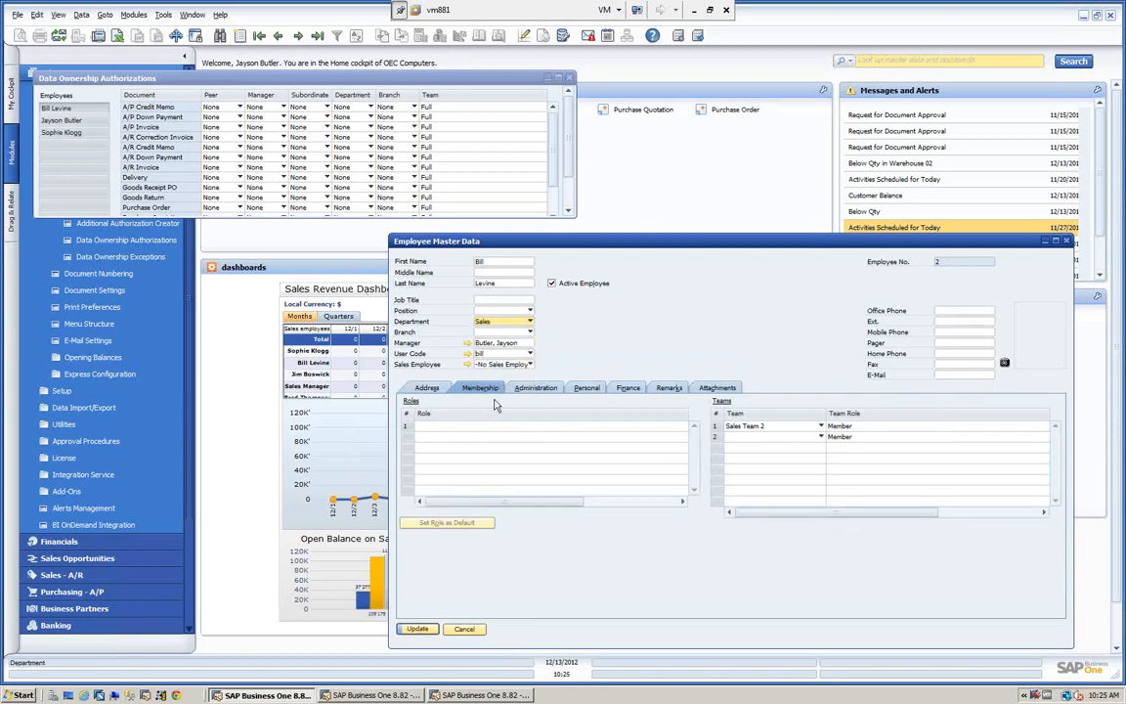
left_click(418, 630)
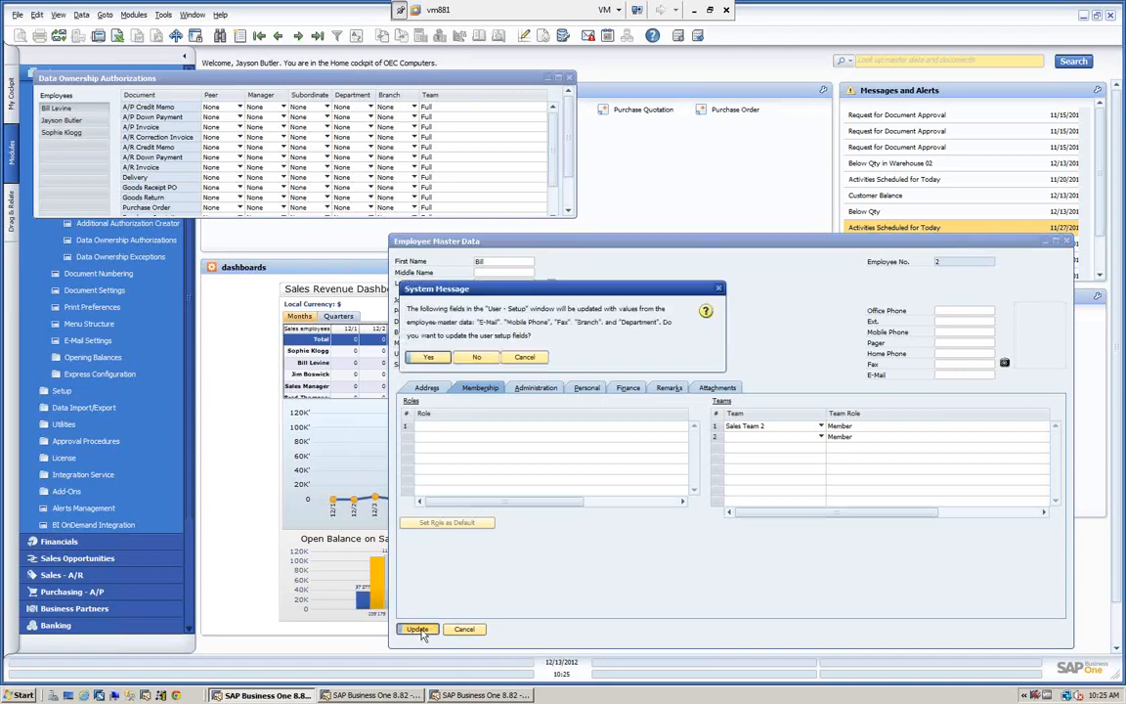
left_click(431, 358)
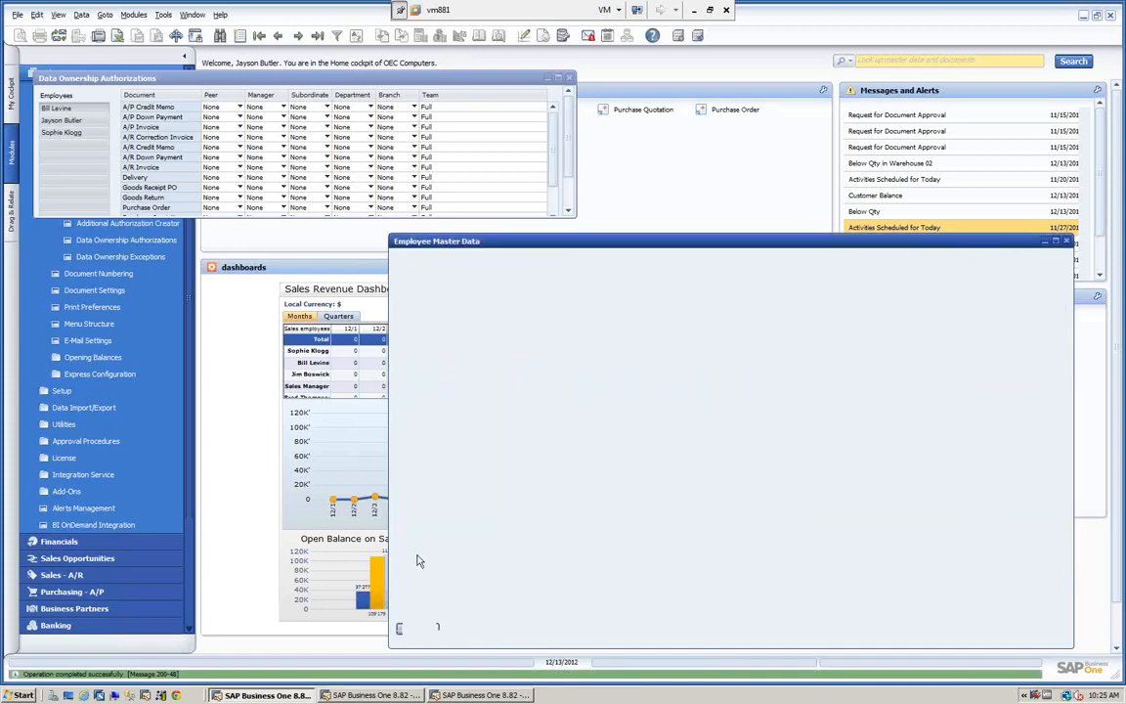
left_click(418, 628)
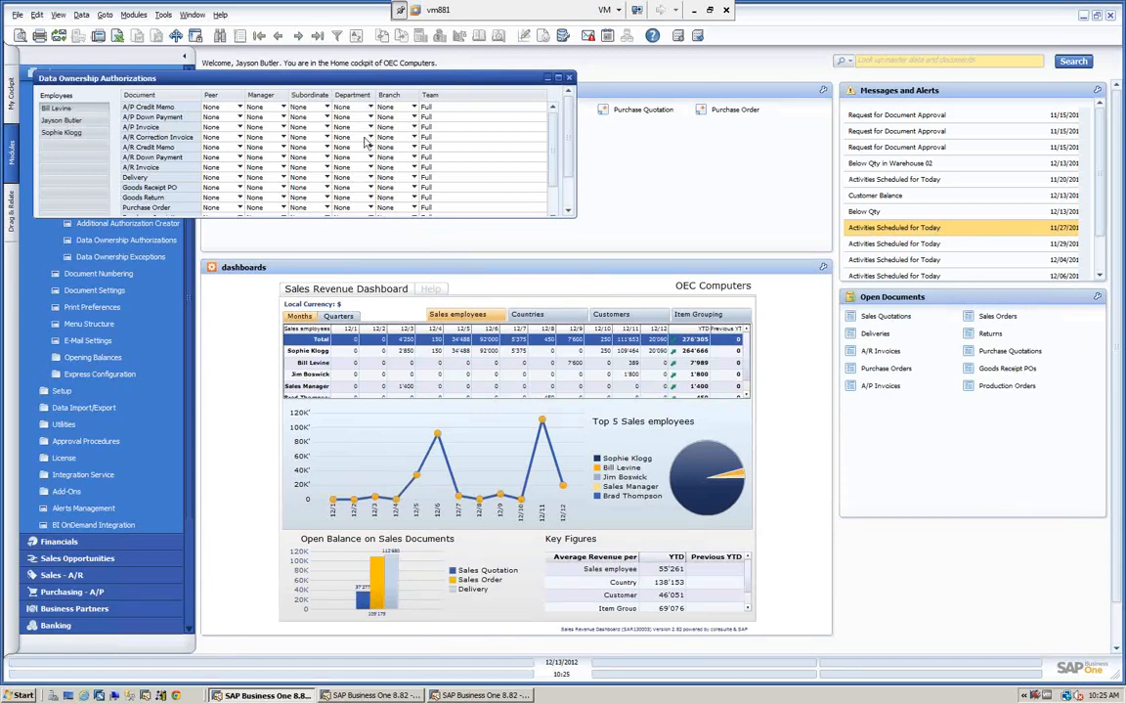
Lengthen Data Ownership Authorizations, give the first listed employee Full Department authorization for Sales Order, and save.
left_click_drag(430, 216, 423, 451)
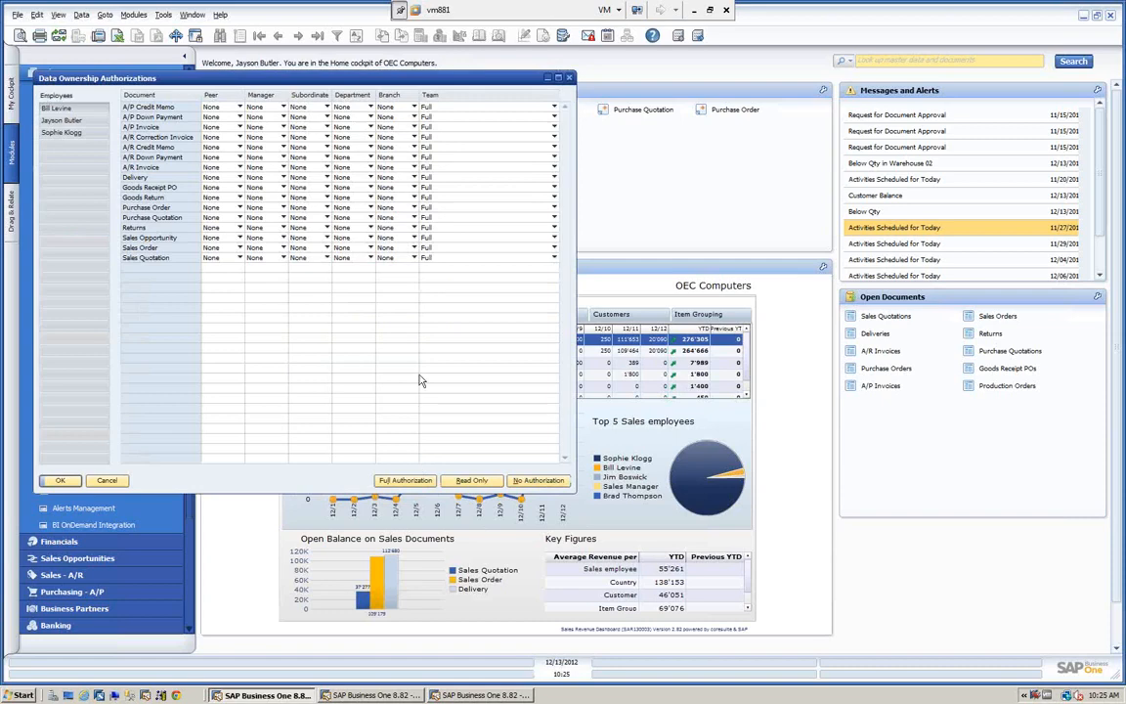
left_click(370, 257)
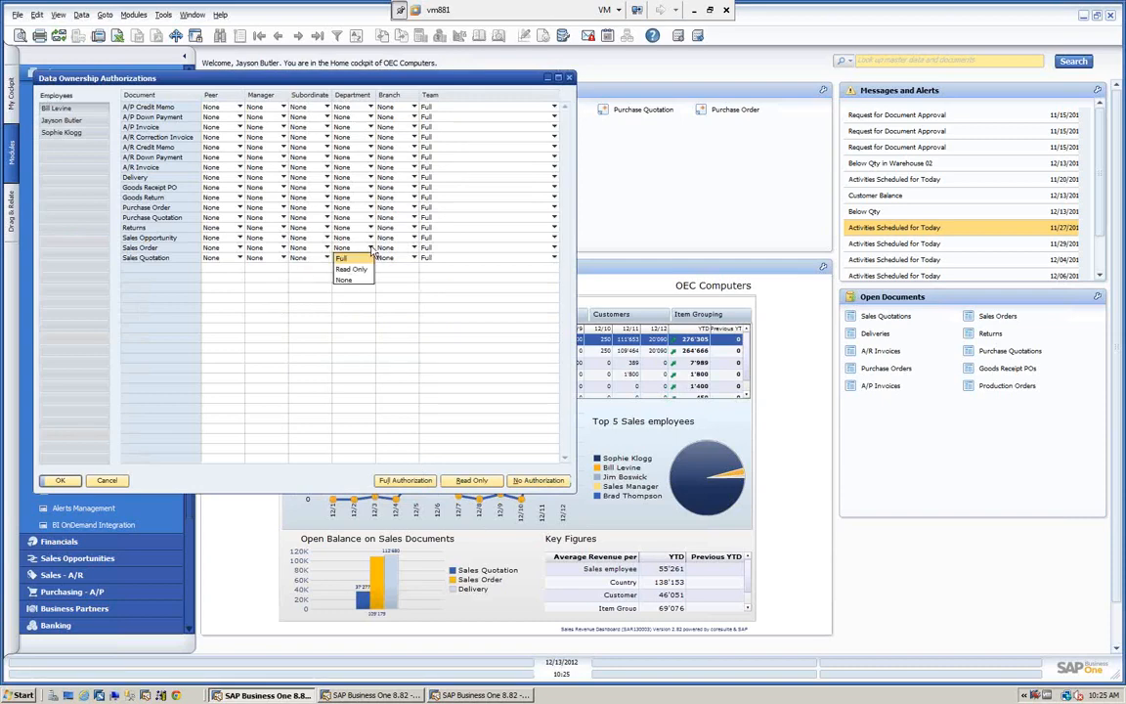
left_click(353, 259)
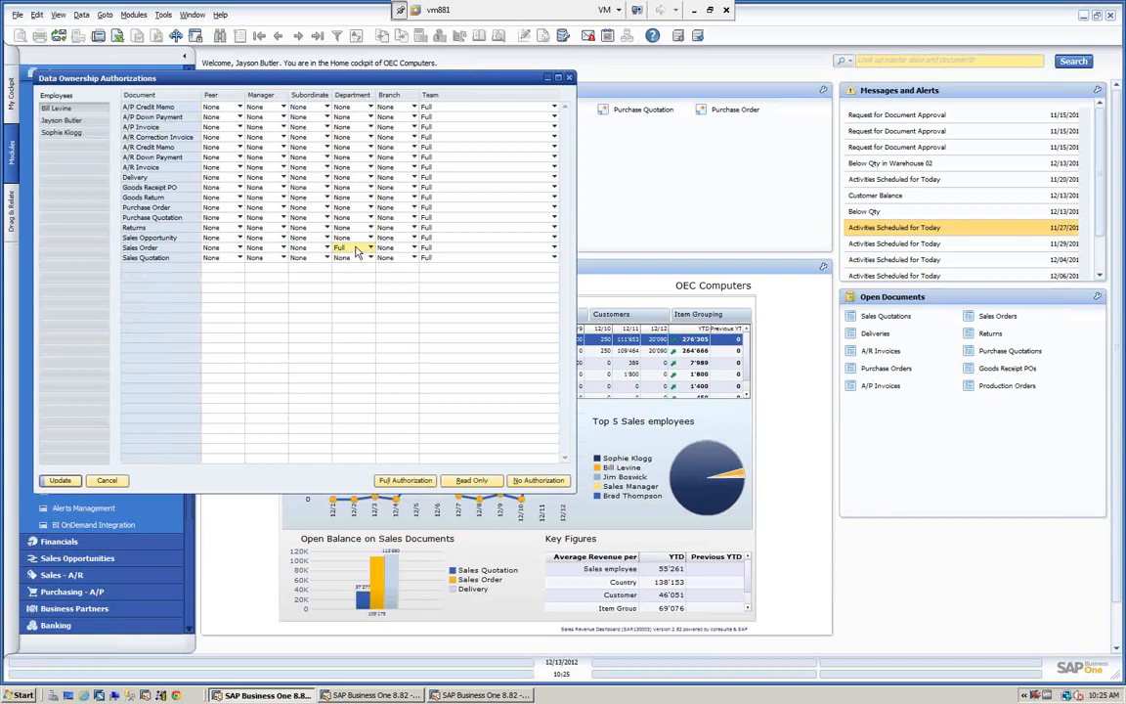
left_click(60, 479)
Give the third listed employee Full Department authorization for Sales Order, save, and close Data Ownership Authorizations.
left_click(62, 133)
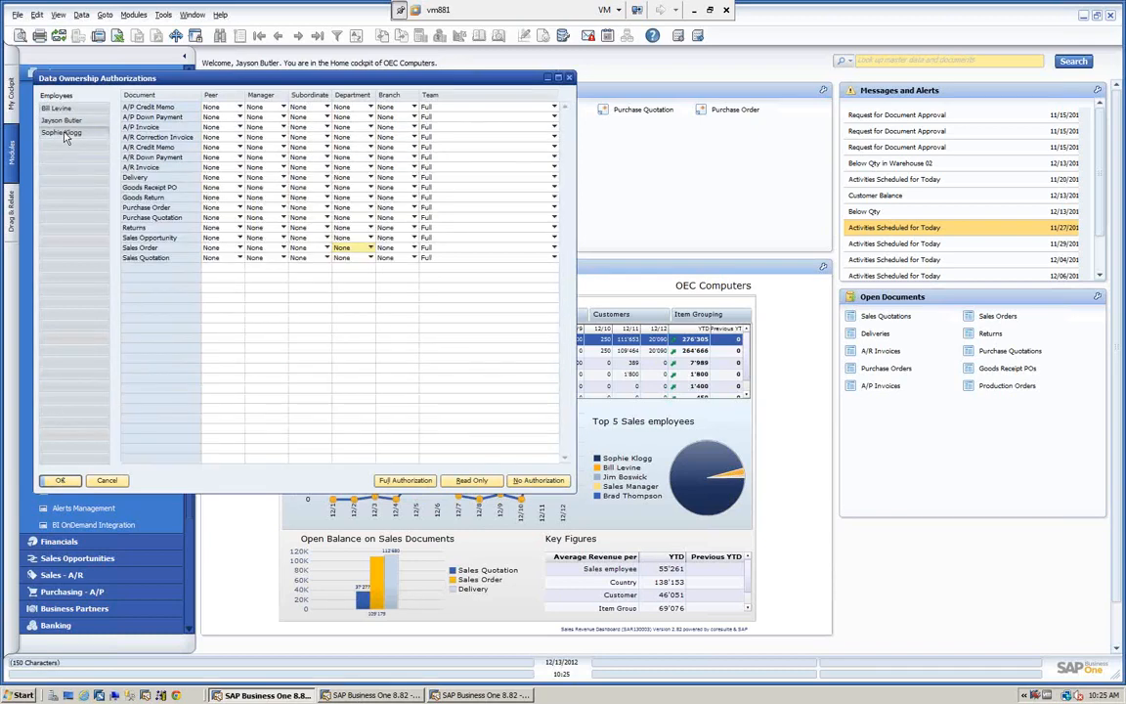
left_click(372, 248)
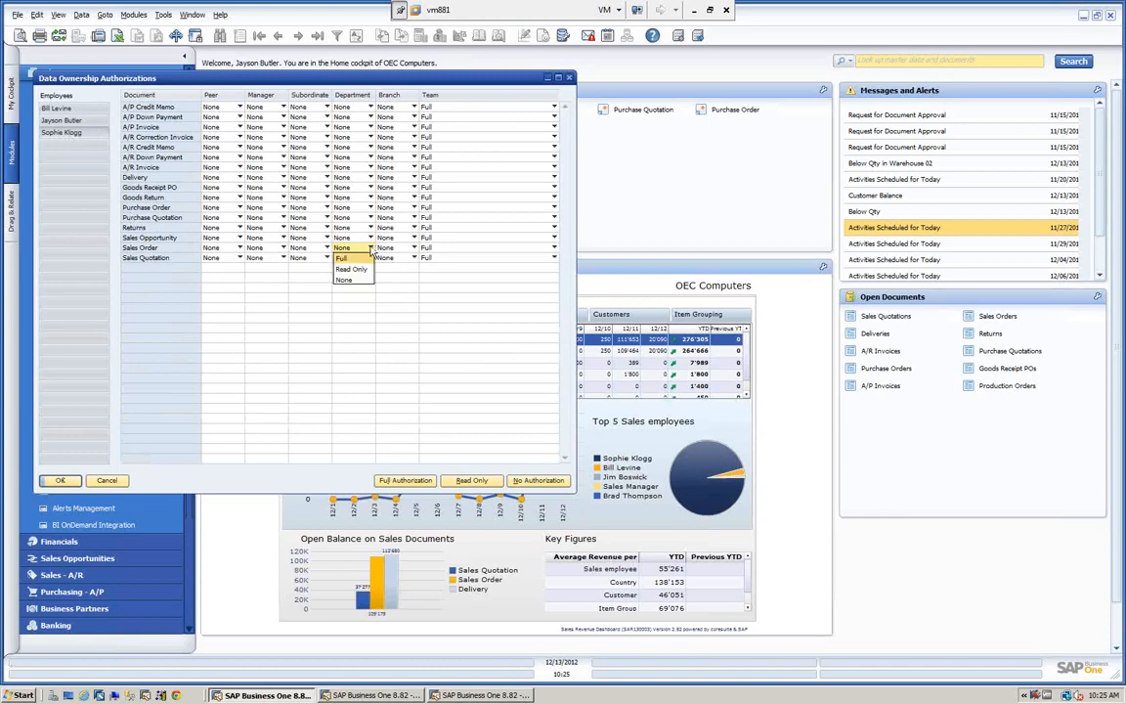
left_click(342, 263)
left_click(60, 480)
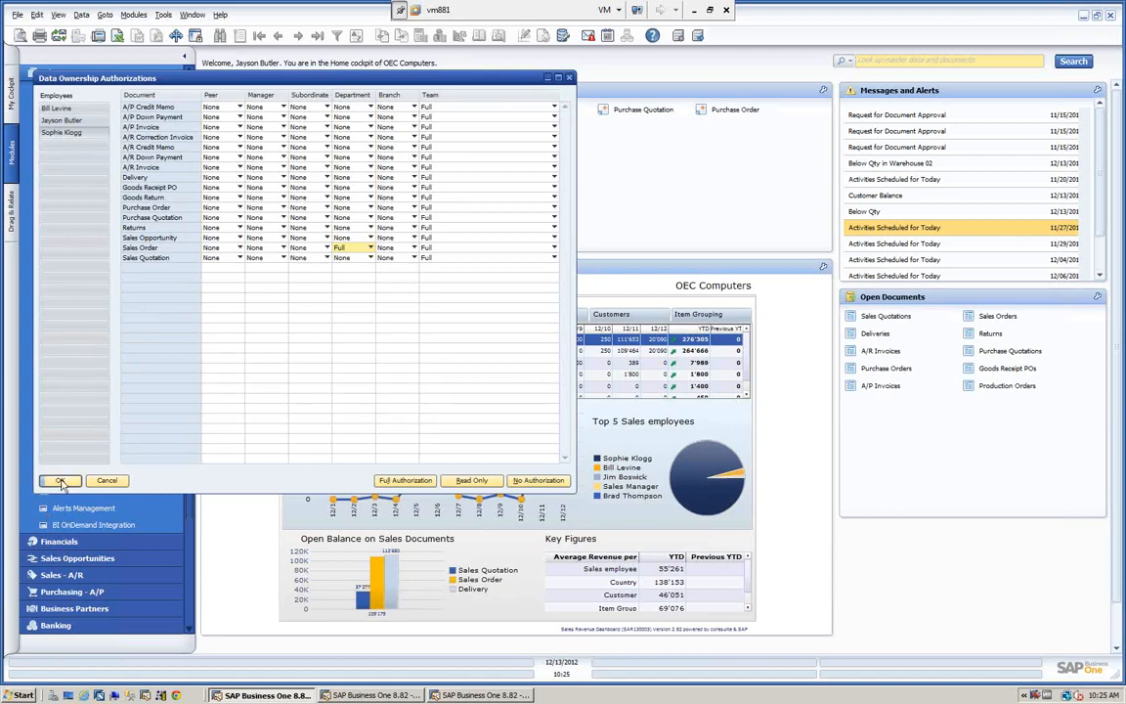
left_click(59, 479)
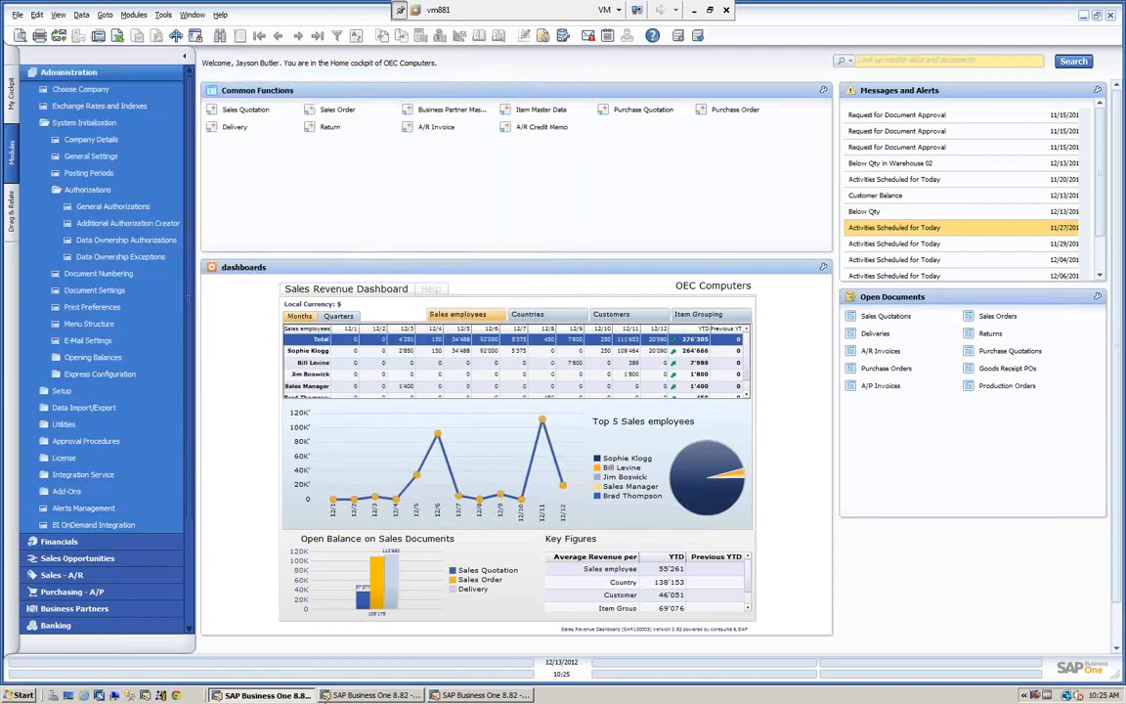
Switch to each of the two sales employees' SAP Business One sessions and cancel the sales order left open there.
left_click(361, 695)
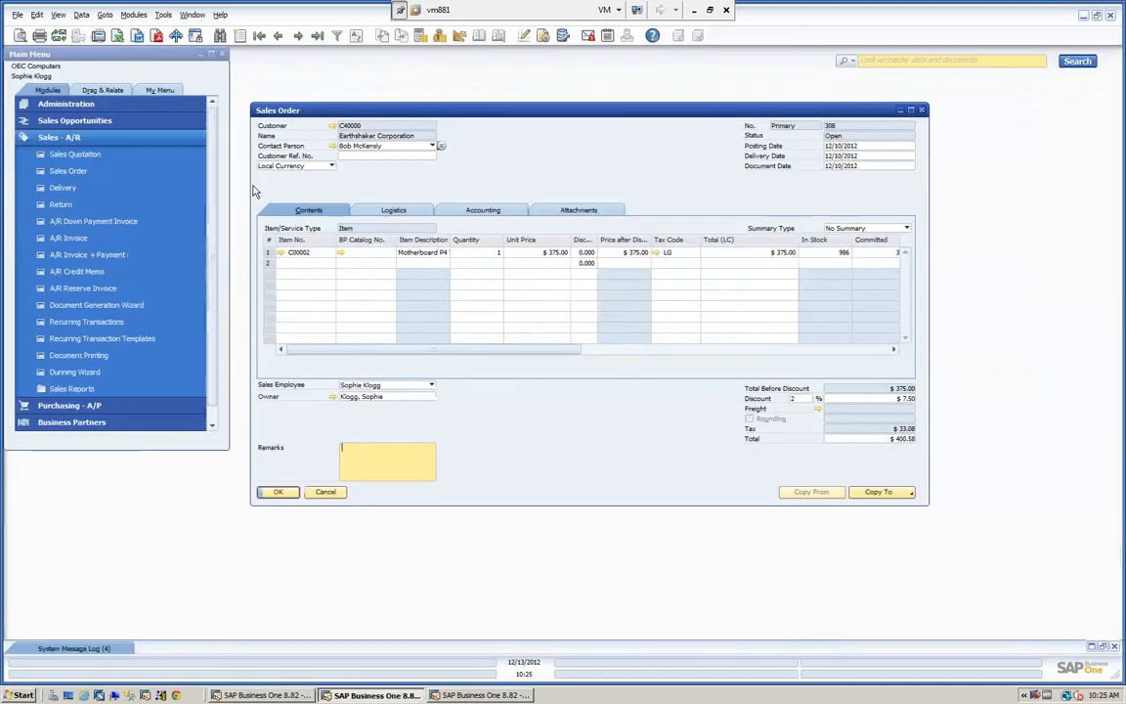
left_click(325, 493)
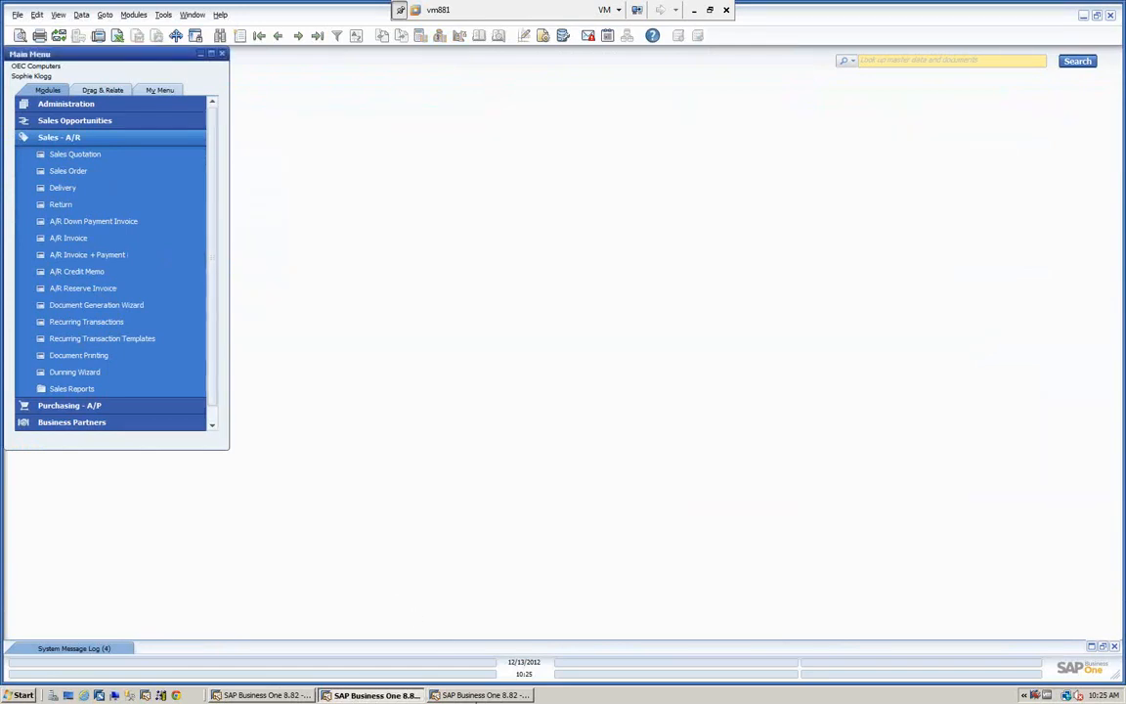
left_click(484, 695)
left_click(291, 417)
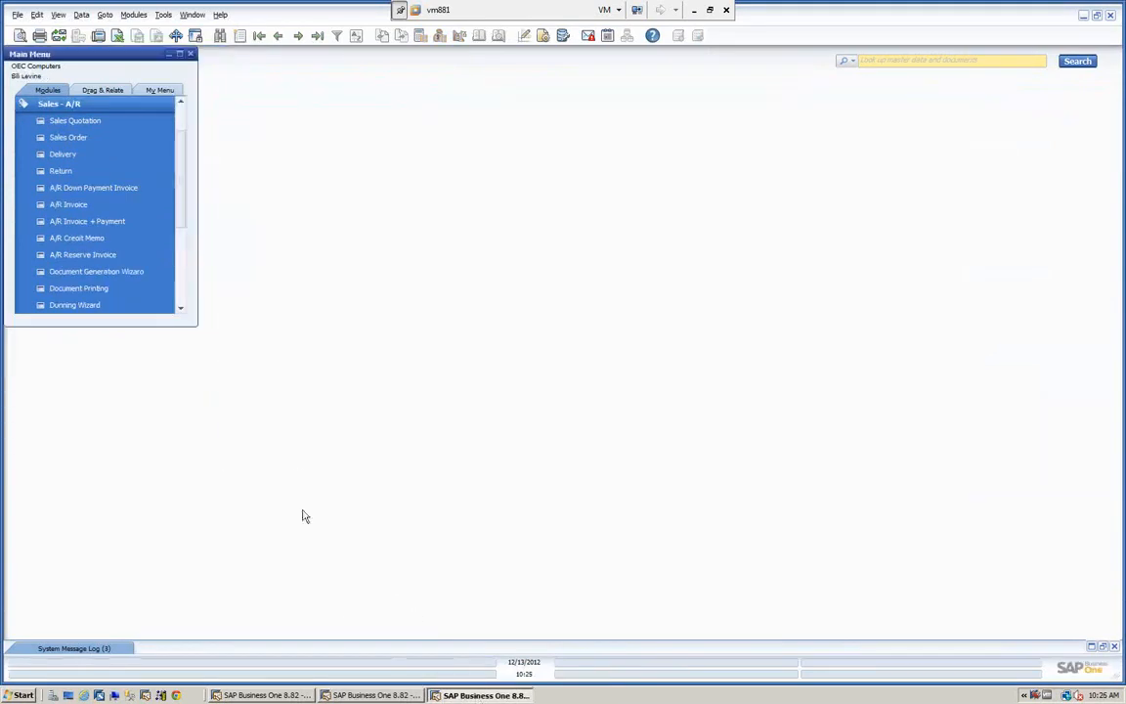
Switch to the first sales employee's session, browse its visible sales orders backward from the latest, and close the Sales Order form.
left_click(376, 695)
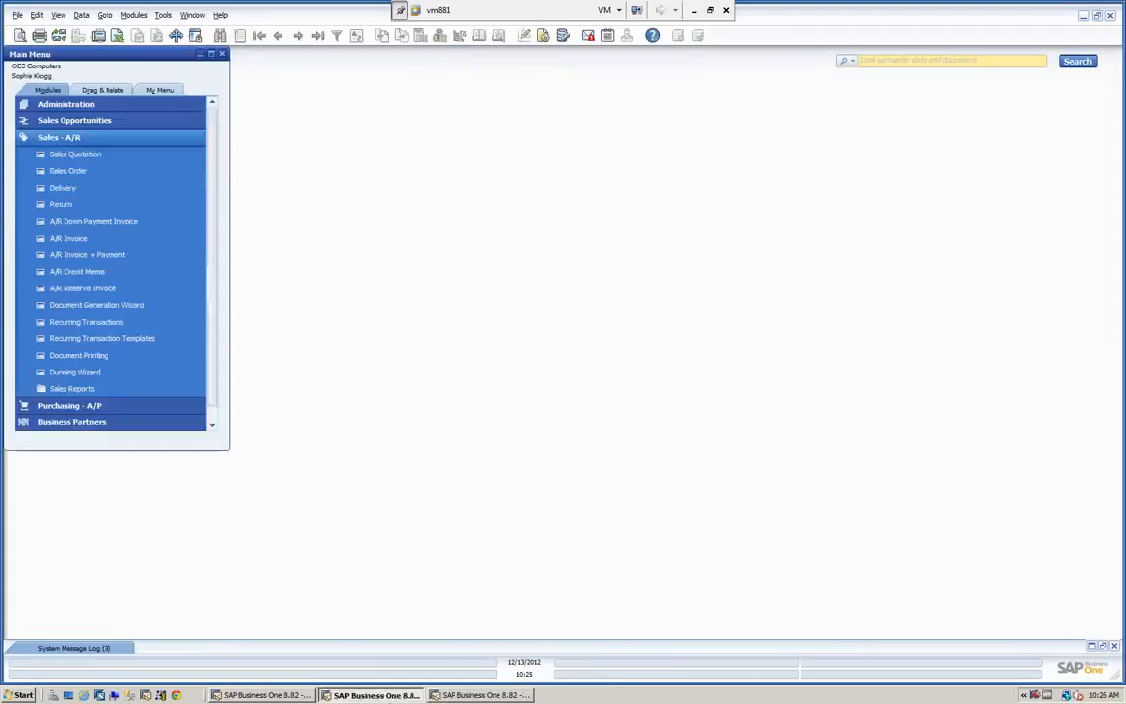
left_click(57, 138)
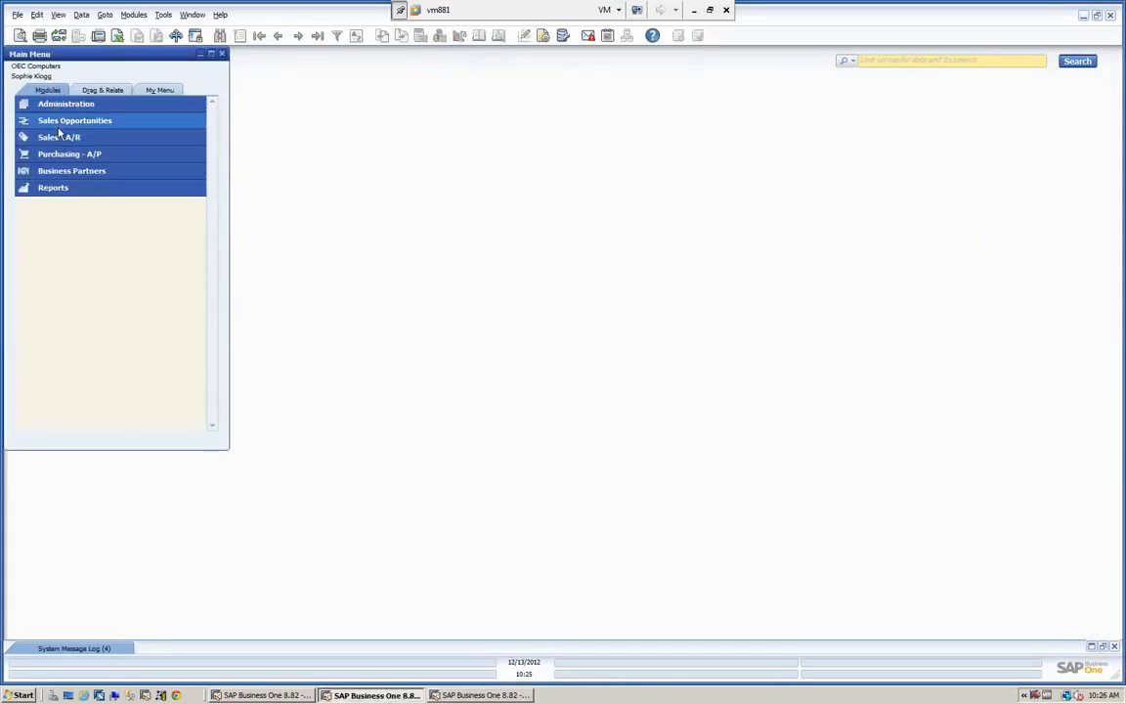
left_click(58, 137)
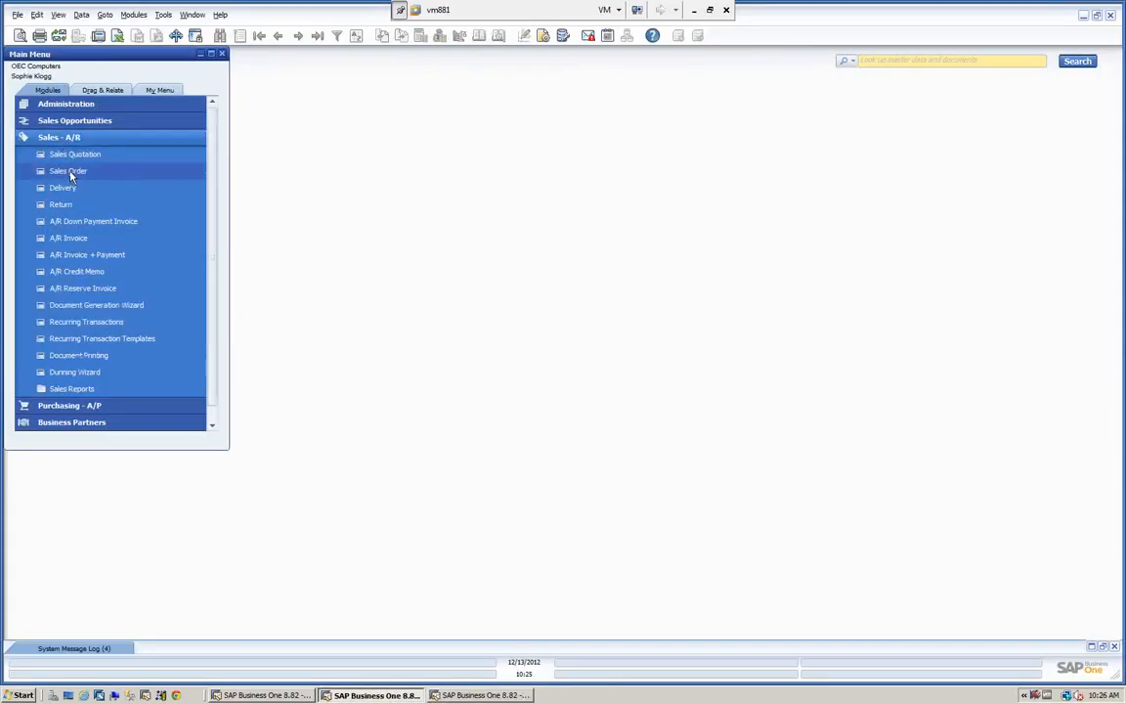
left_click(69, 172)
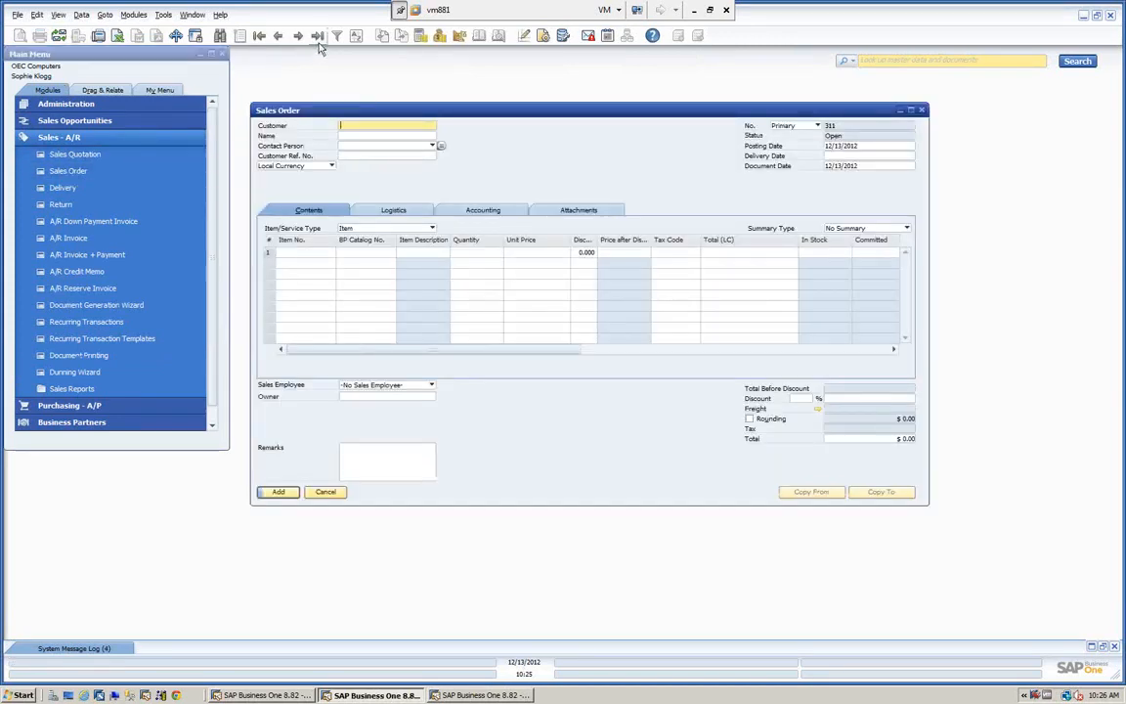
left_click(318, 37)
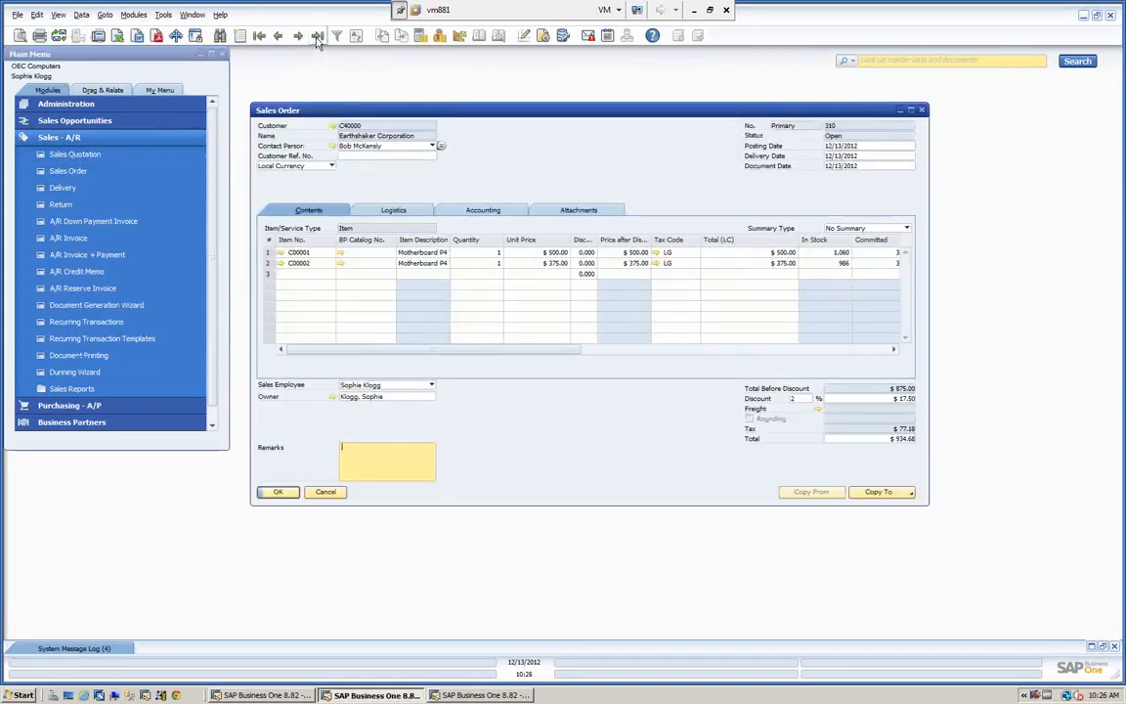
left_click(280, 37)
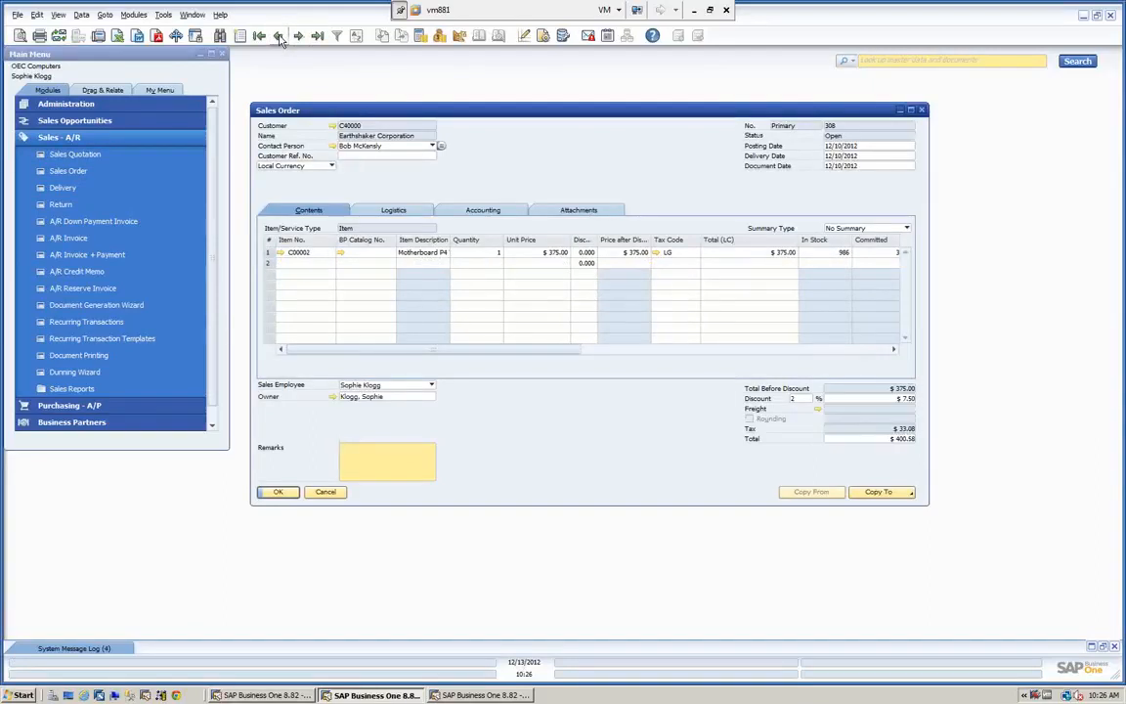
left_click(279, 36)
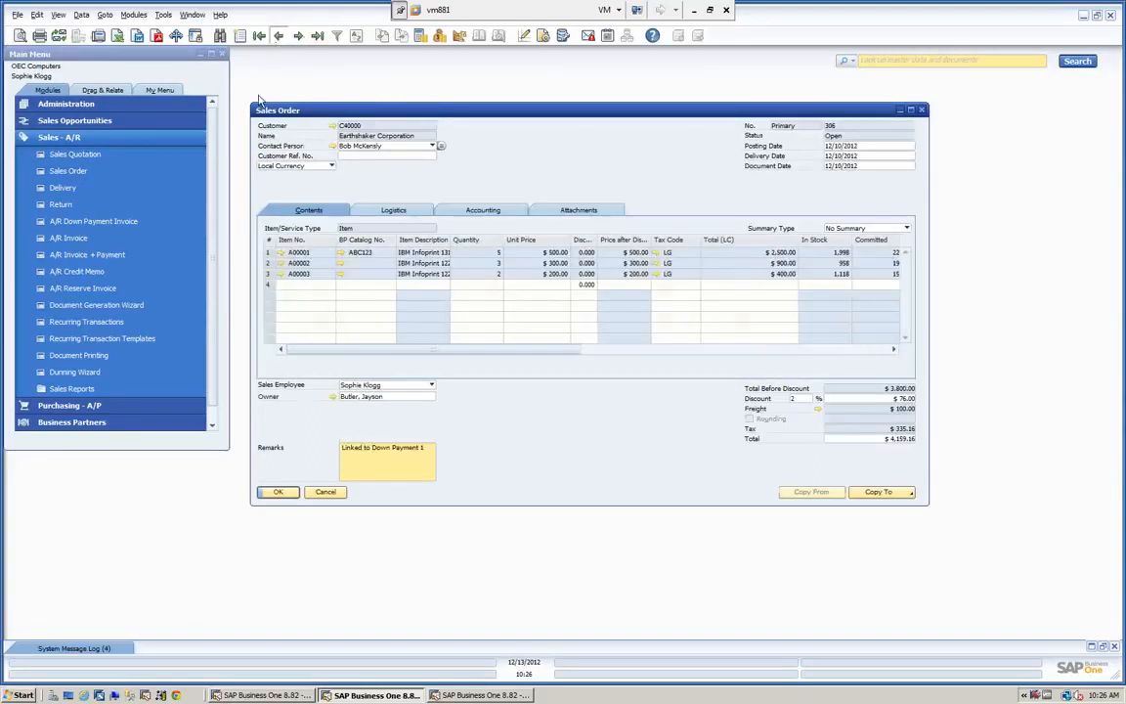
left_click(318, 491)
Log back in to OEC Computers with the same employee's user ID and password, then dismiss the messages overview and reverse transactions windows.
left_click(98, 105)
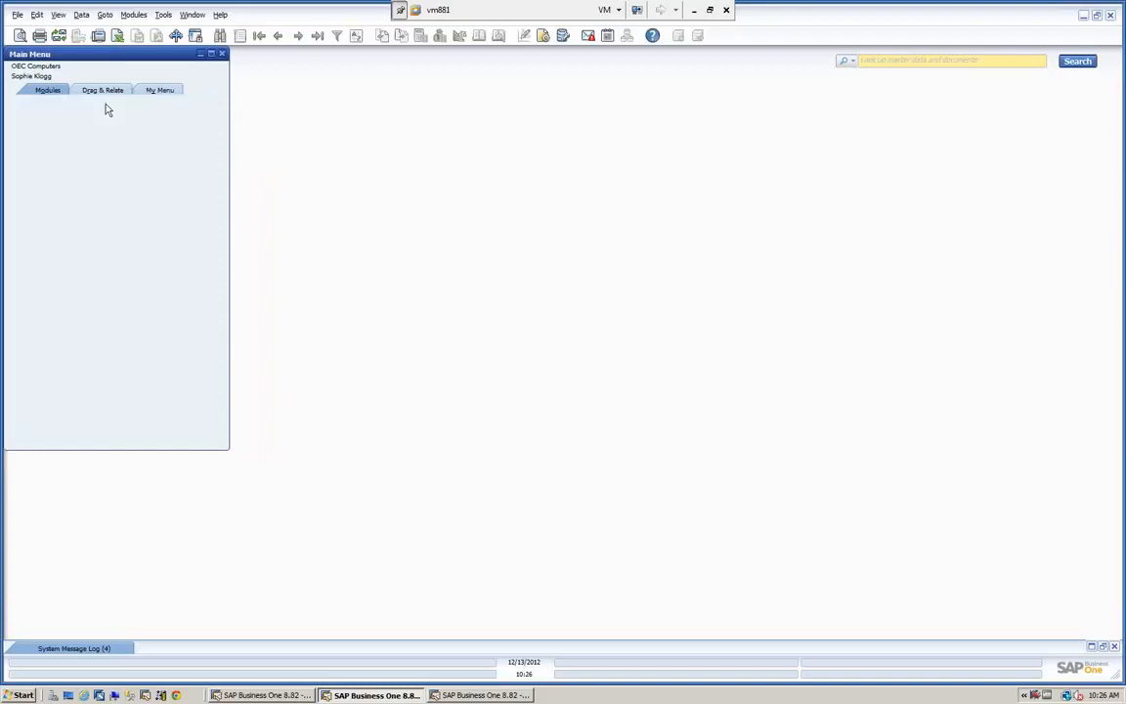
left_click(94, 122)
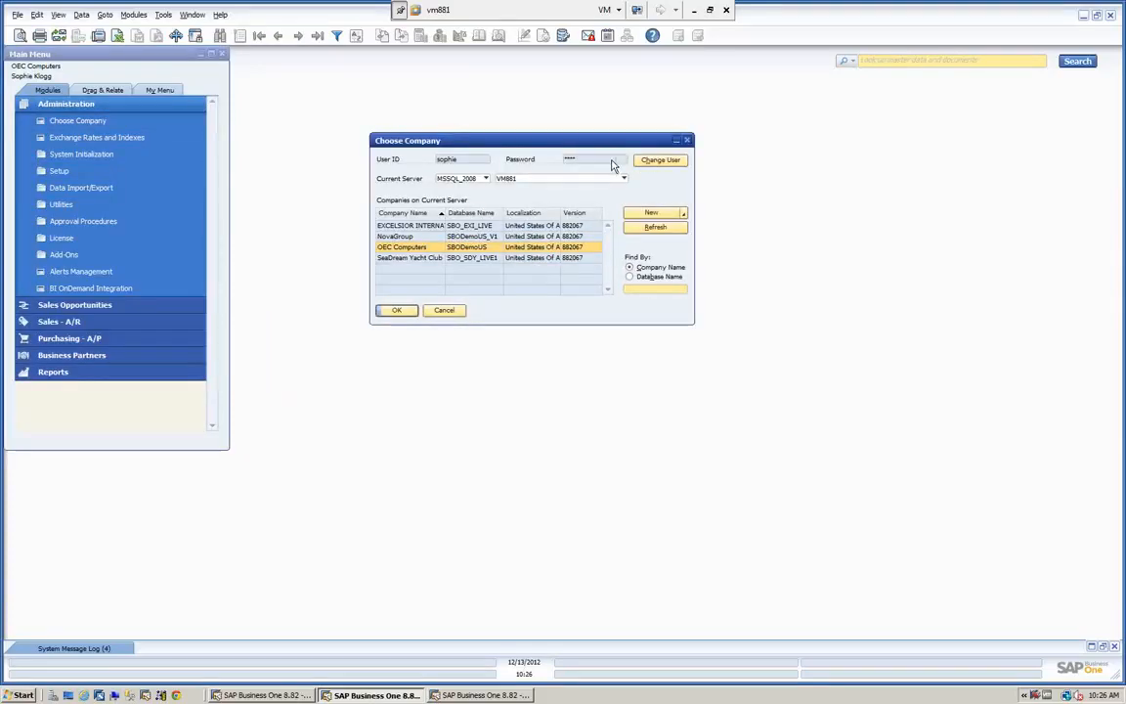
left_click(653, 160)
type("s")
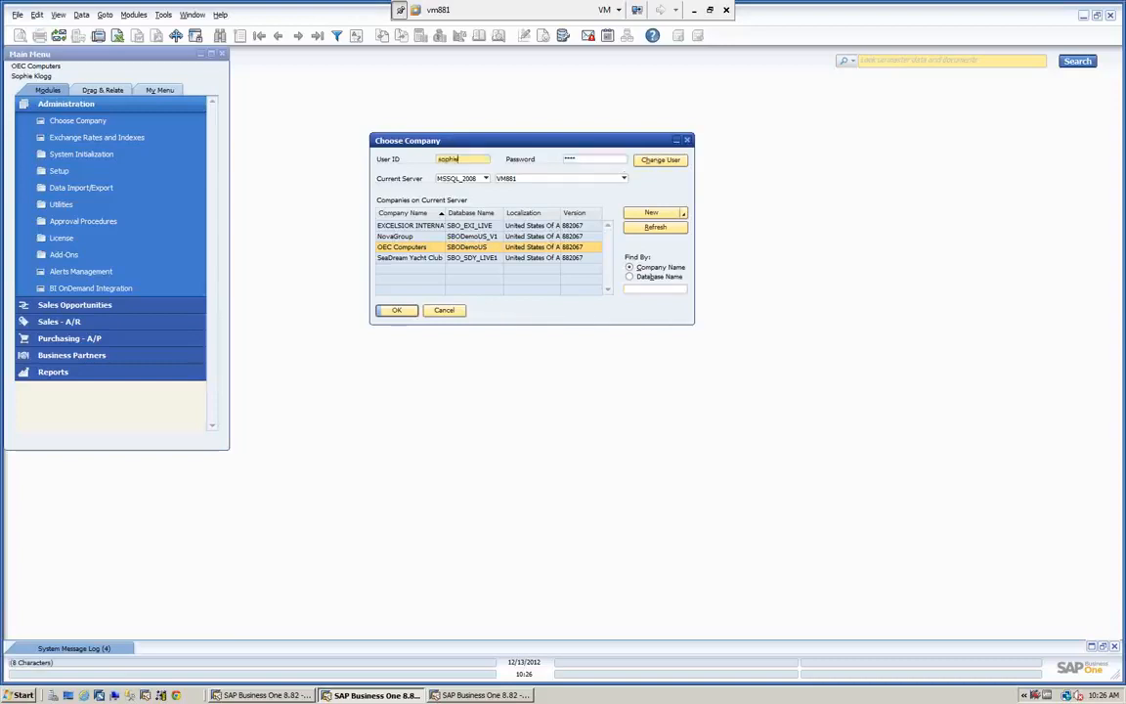
key("Tab")
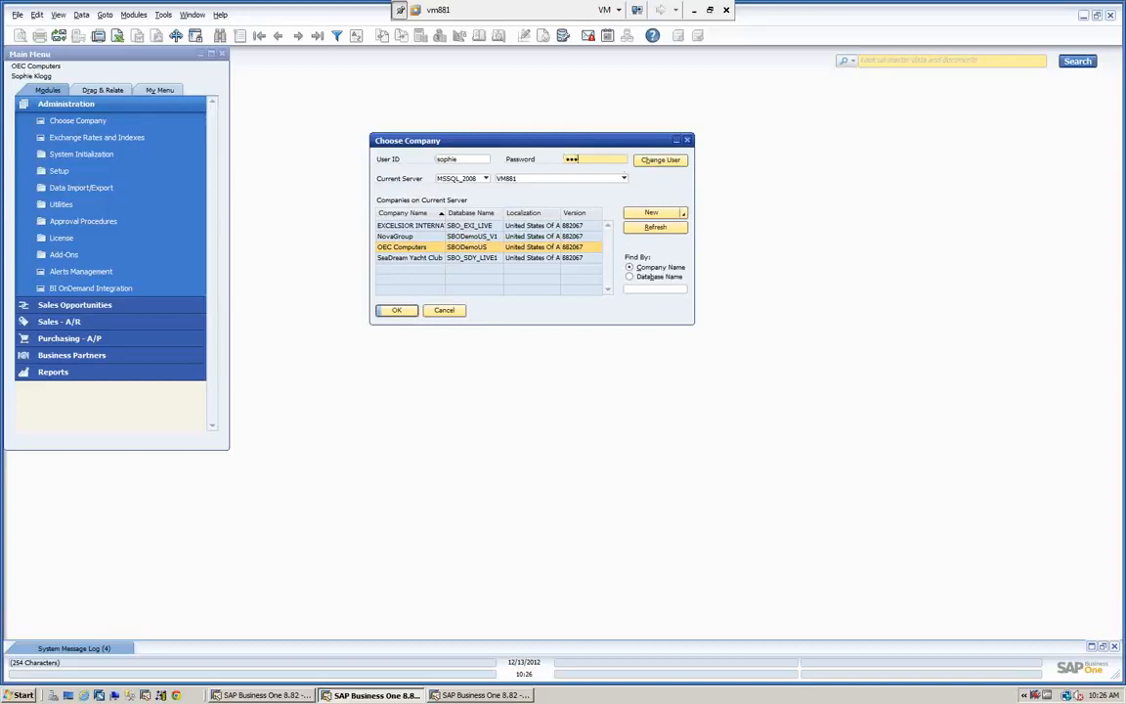
left_click(396, 311)
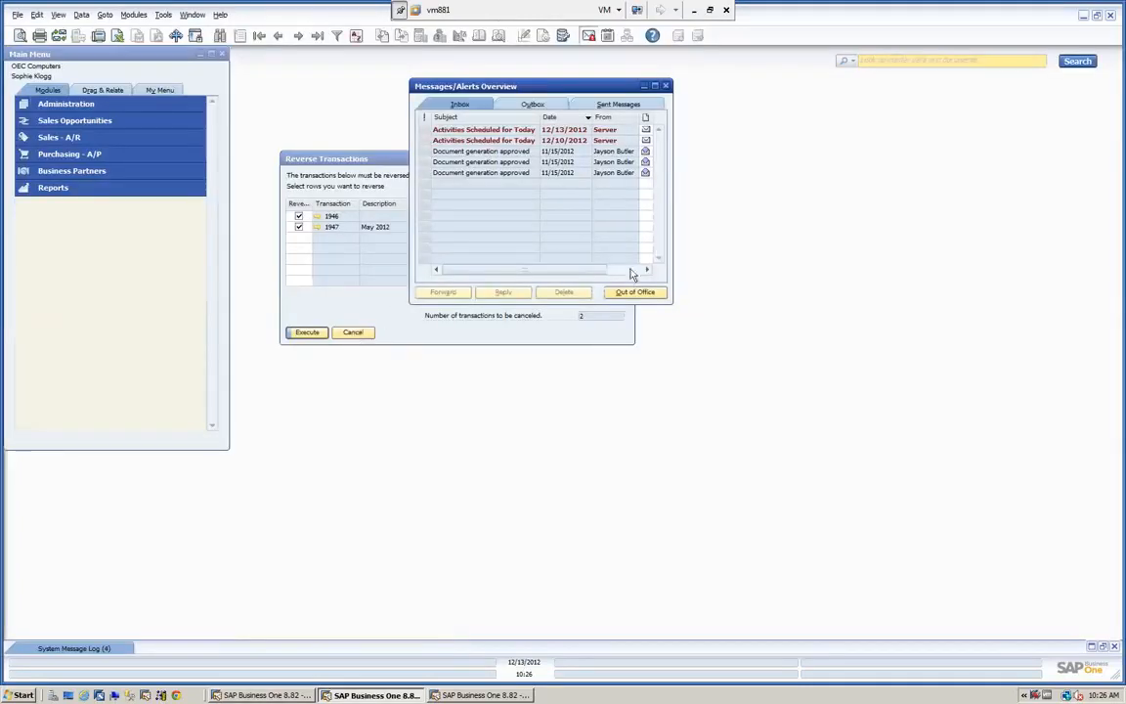
left_click(667, 87)
left_click(357, 332)
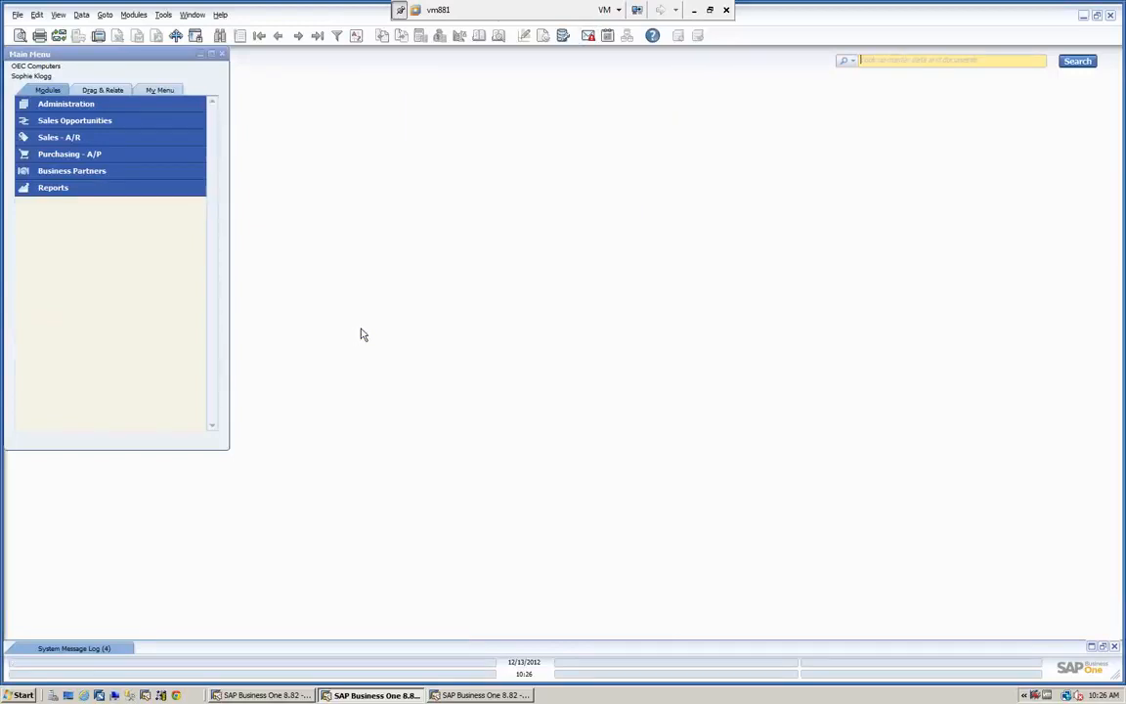
Reopen Sales Order, browse backward from the latest order to compare the document owners, and close the form.
left_click(83, 138)
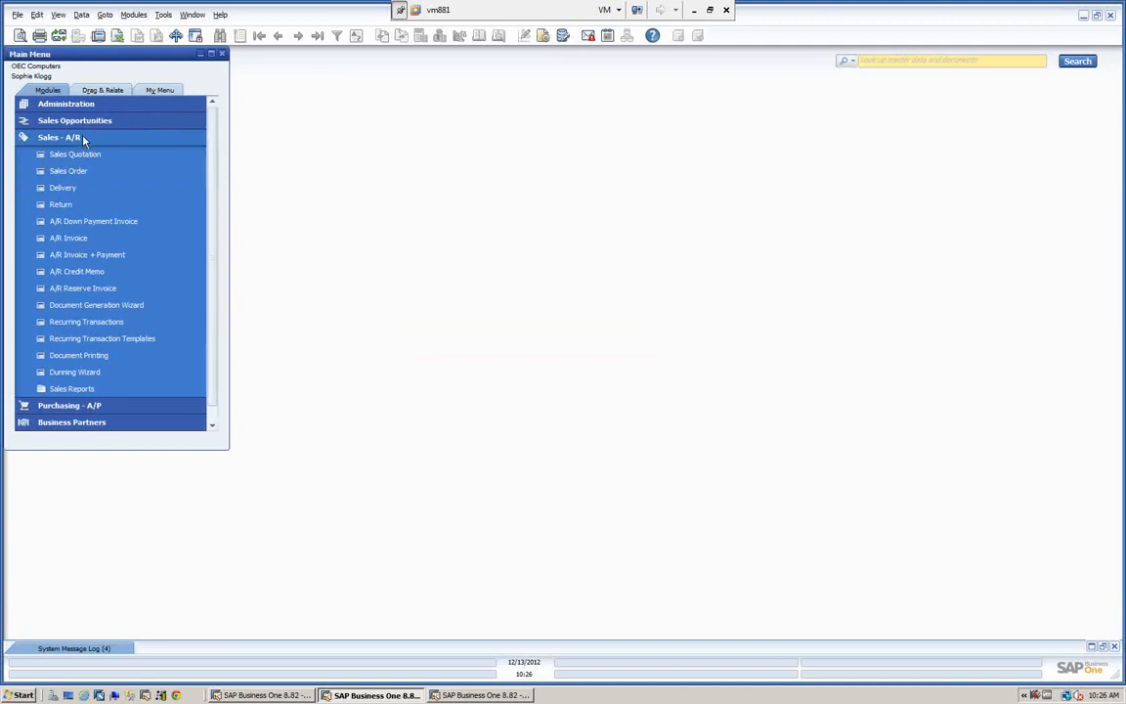
left_click(68, 171)
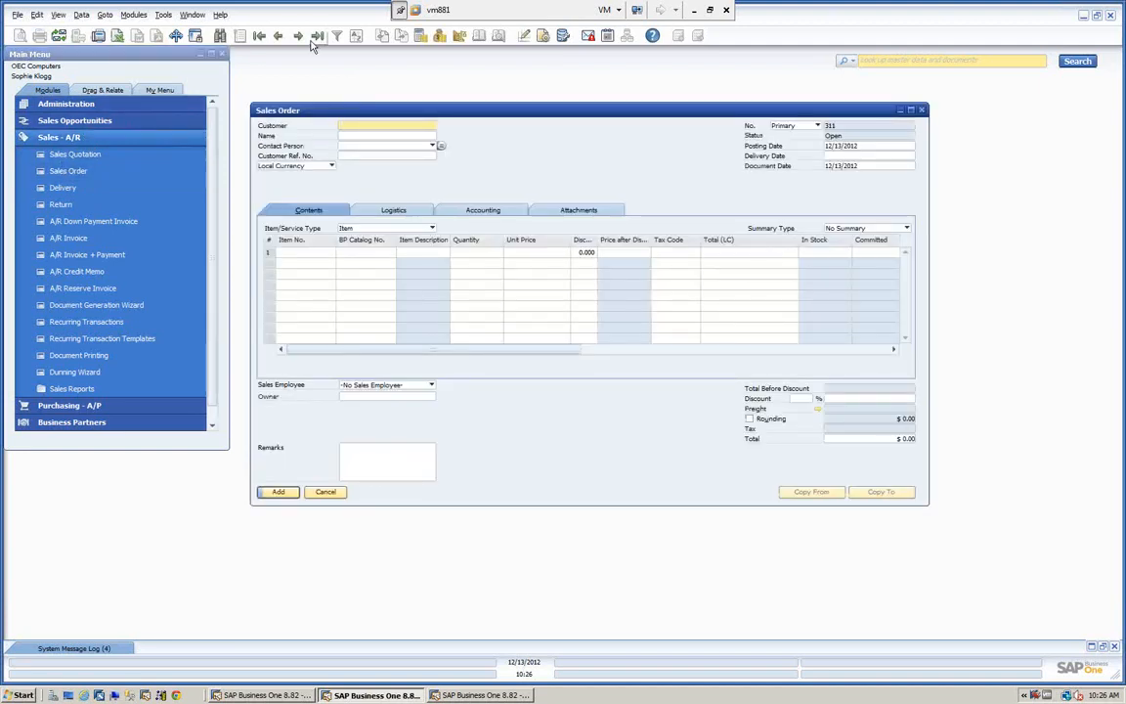
left_click(315, 37)
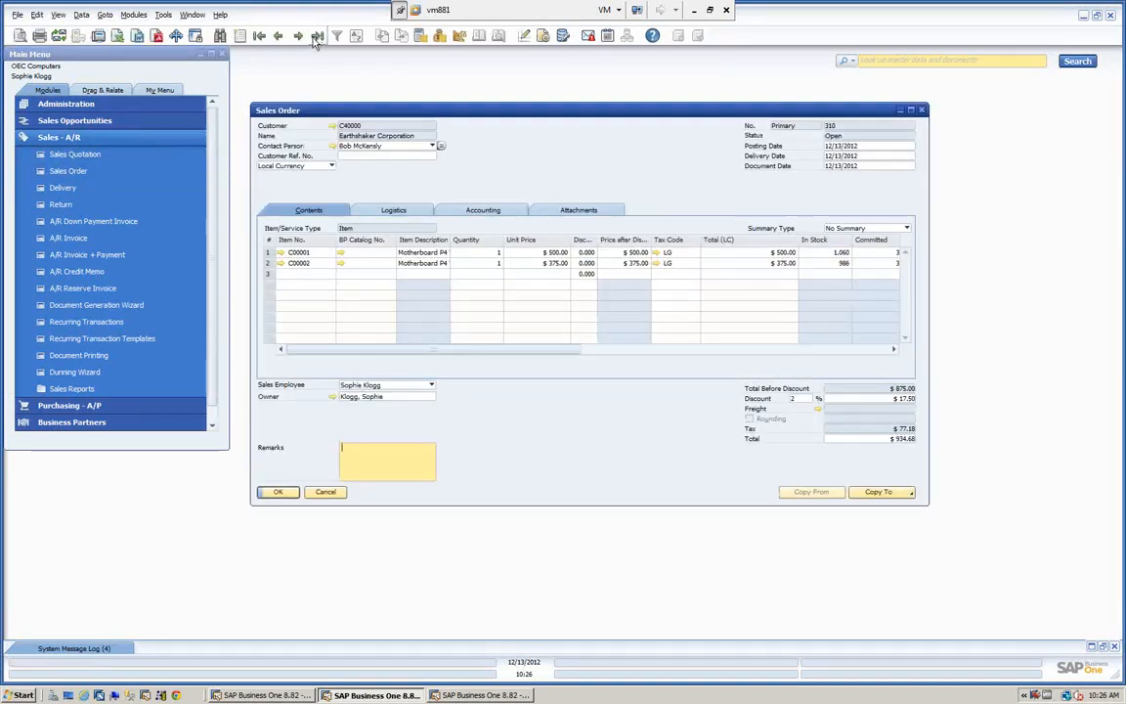
left_click(279, 37)
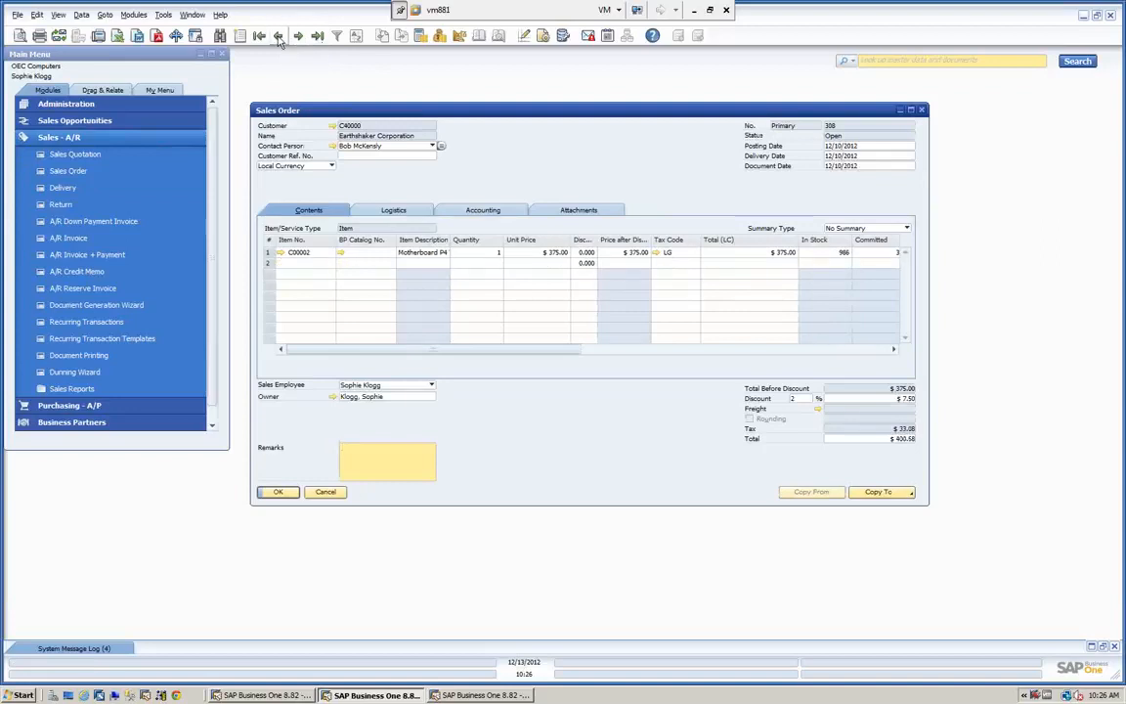
left_click(278, 37)
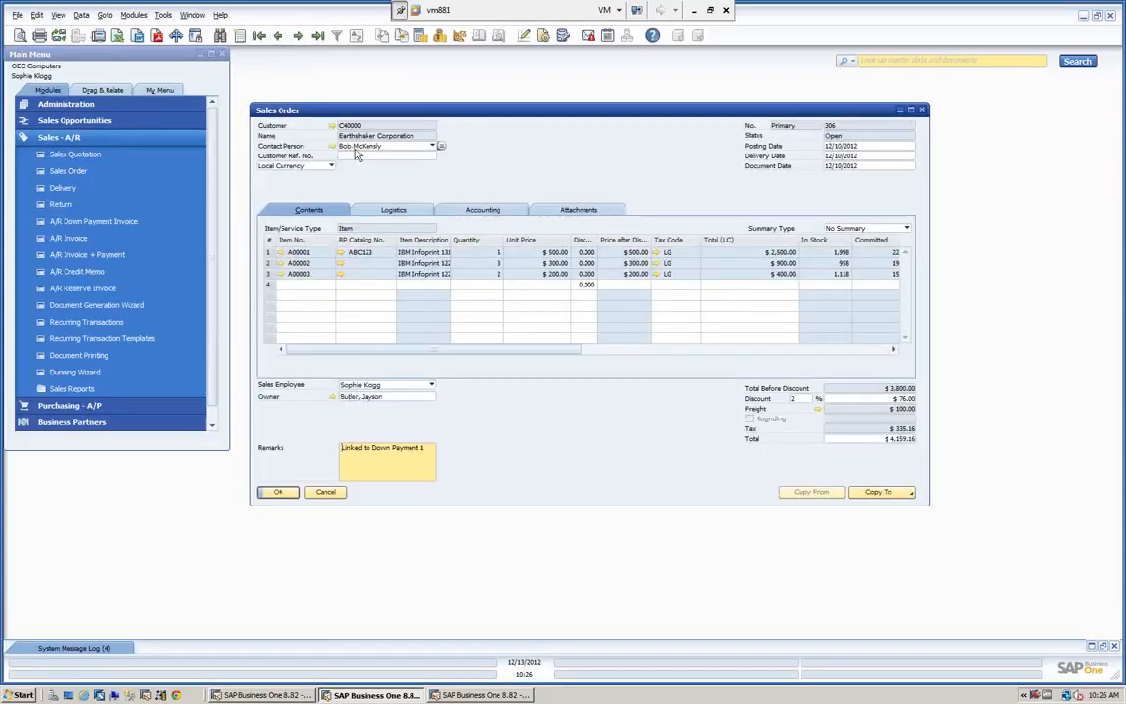
left_click(278, 36)
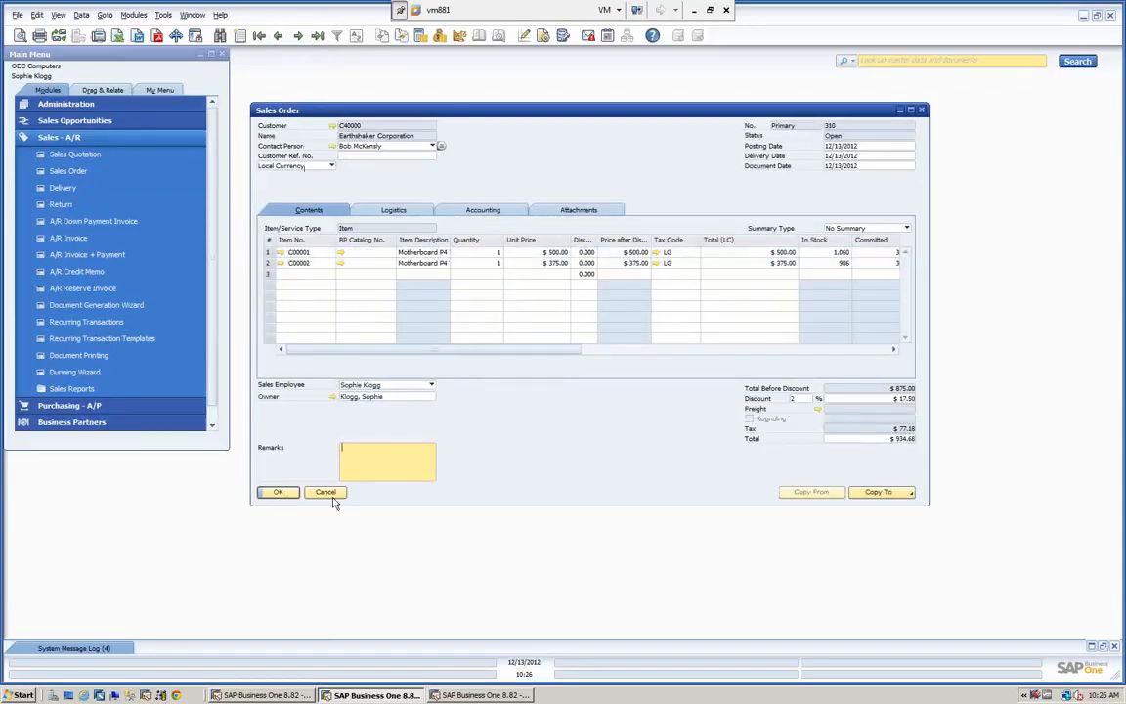
left_click(278, 37)
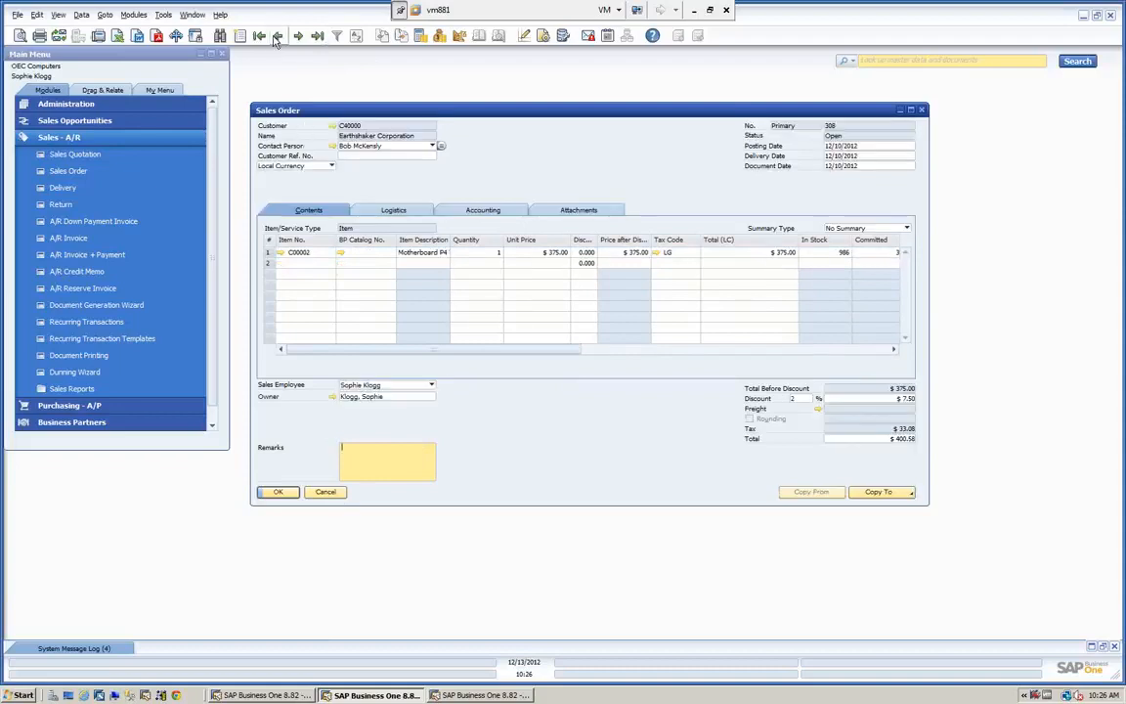
left_click(258, 35)
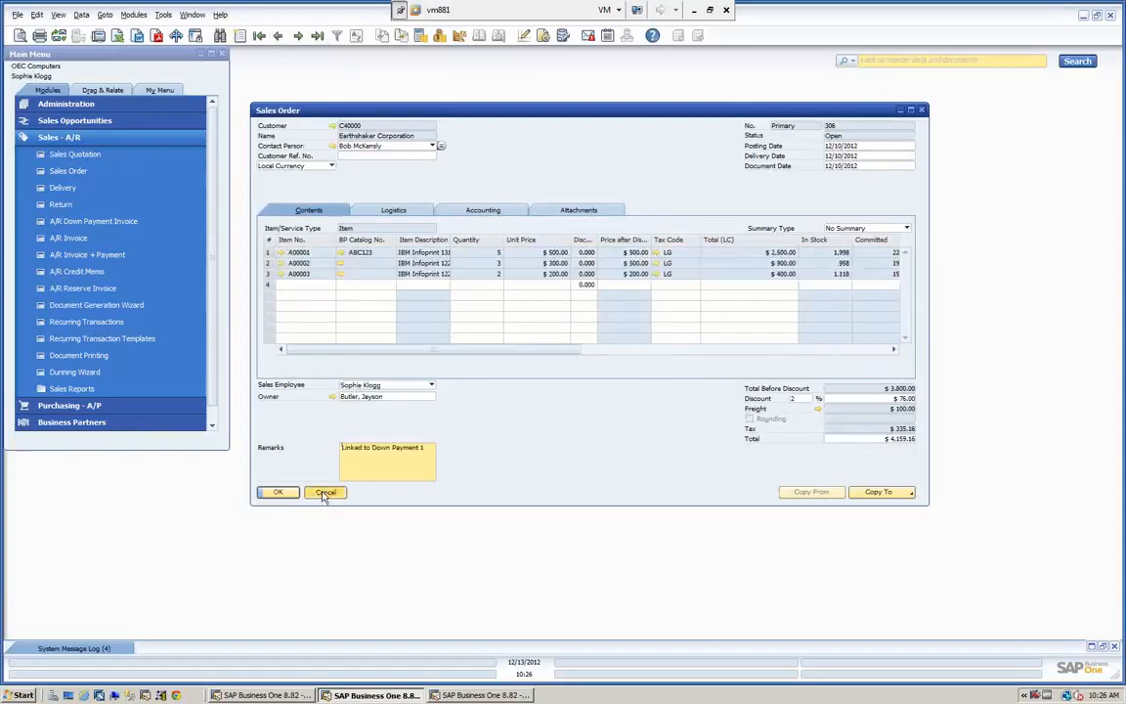
left_click(326, 493)
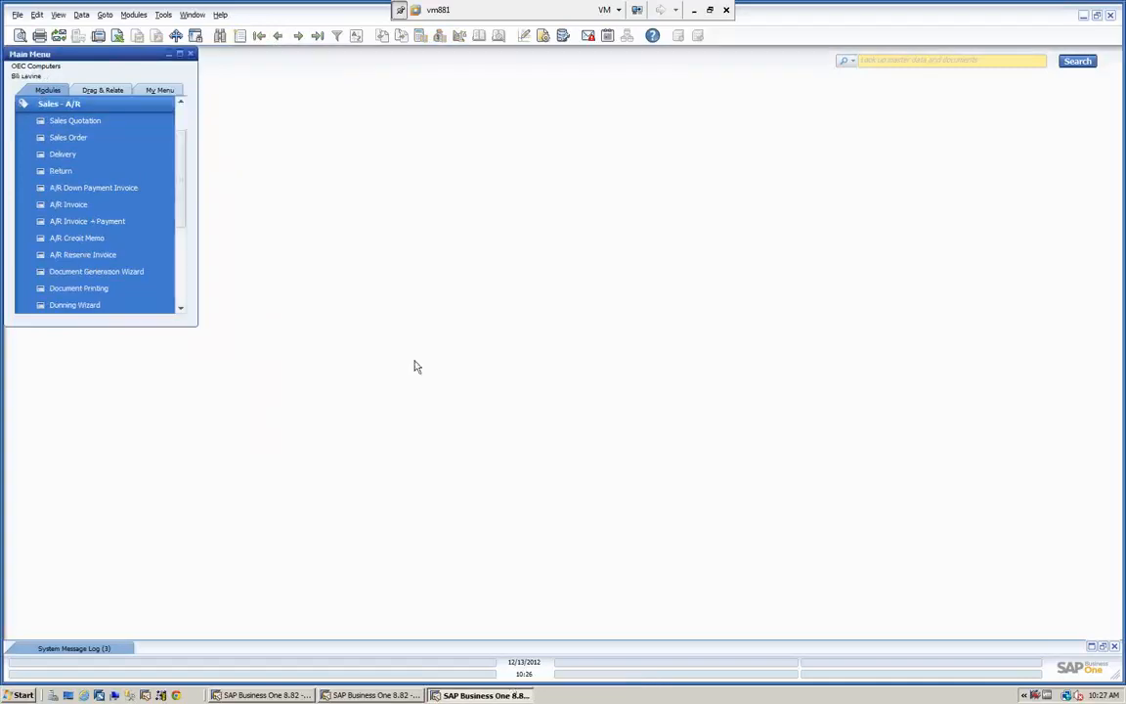
Switch to the manager's SAP Business One session, open Data Ownership Authorizations, and move it clear of the module list.
left_click(105, 102)
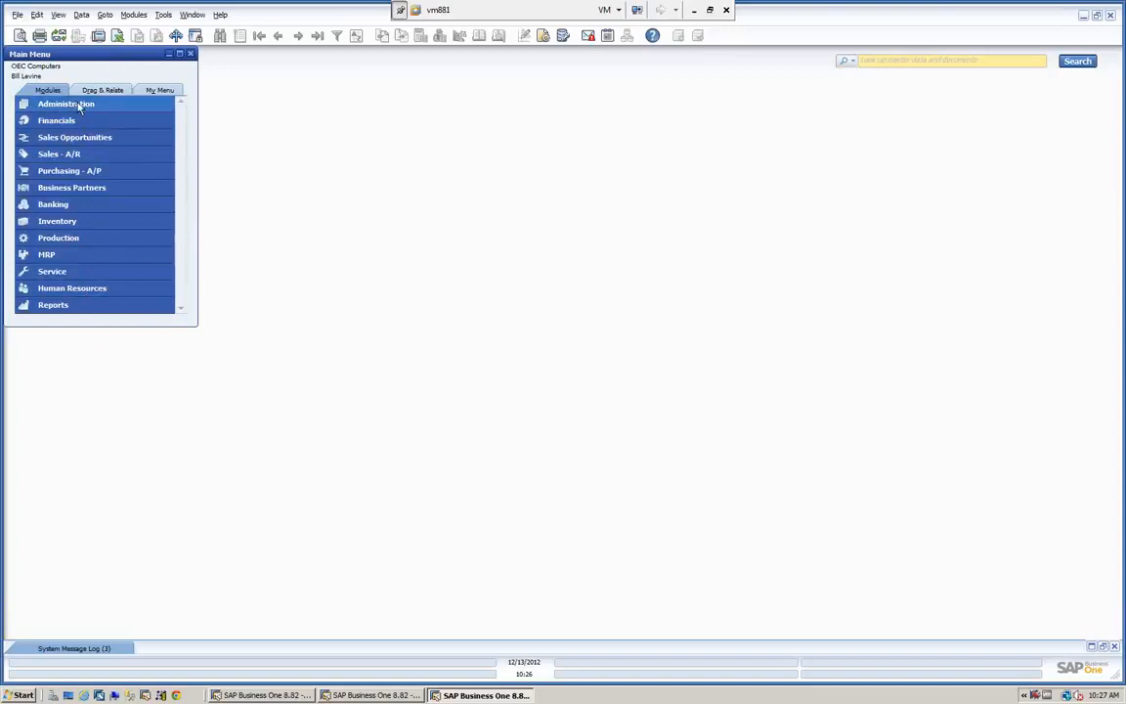
left_click(262, 695)
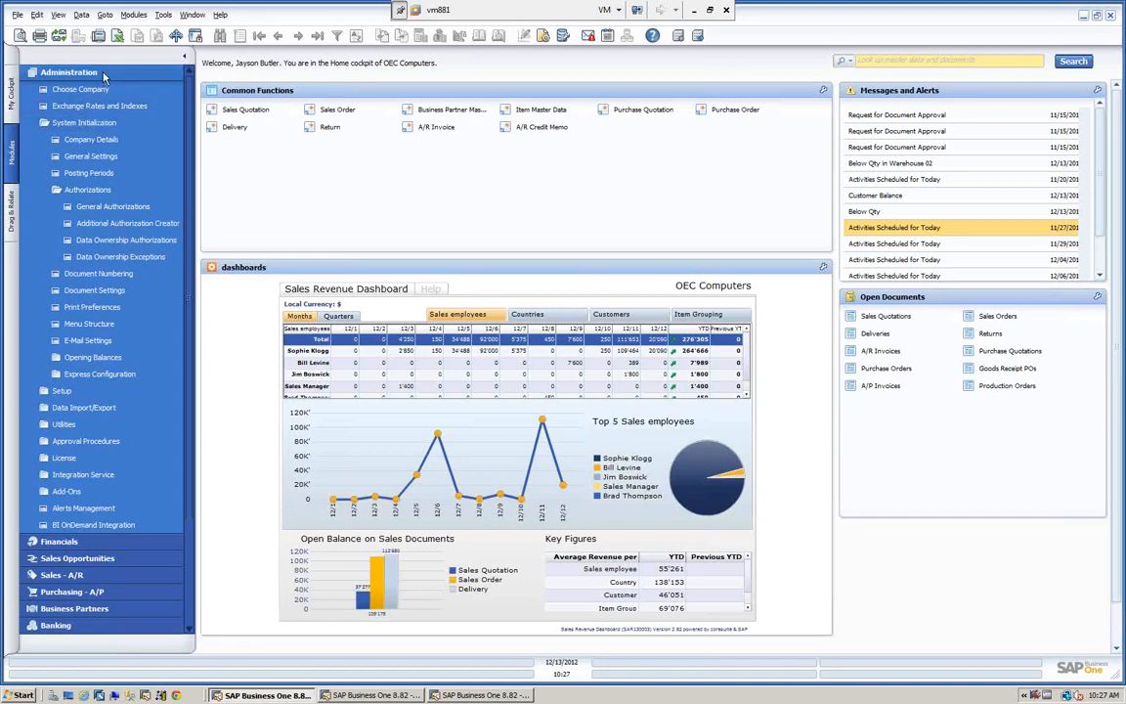
left_click(123, 240)
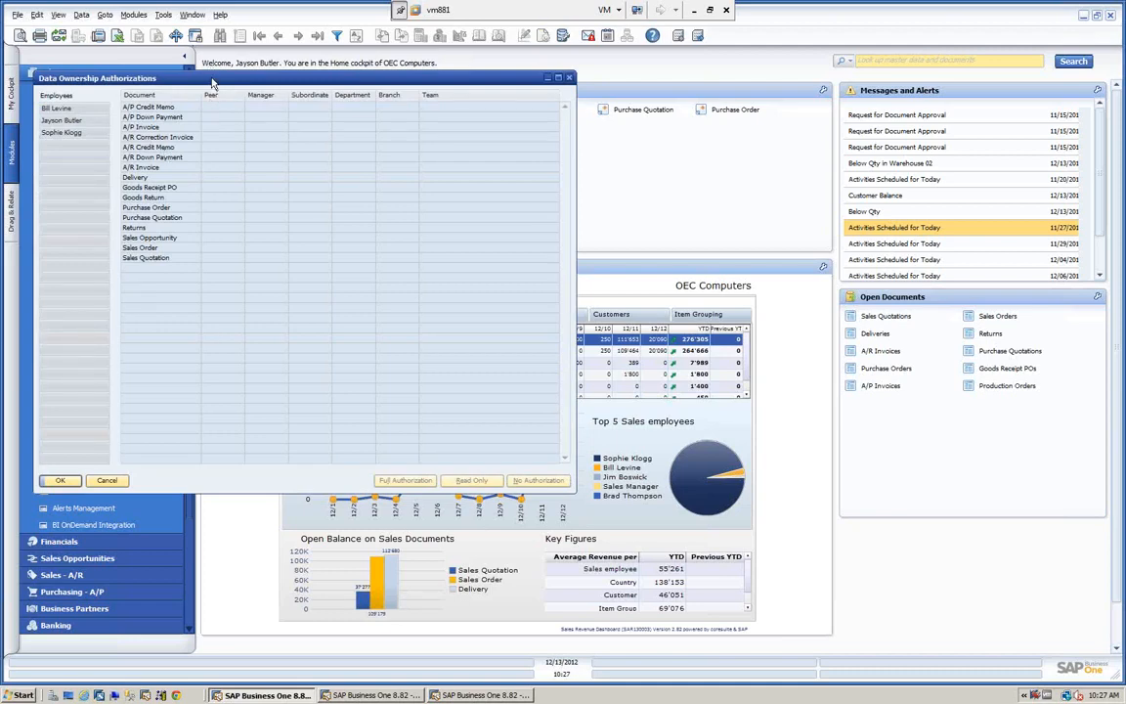
left_click_drag(212, 83, 234, 66)
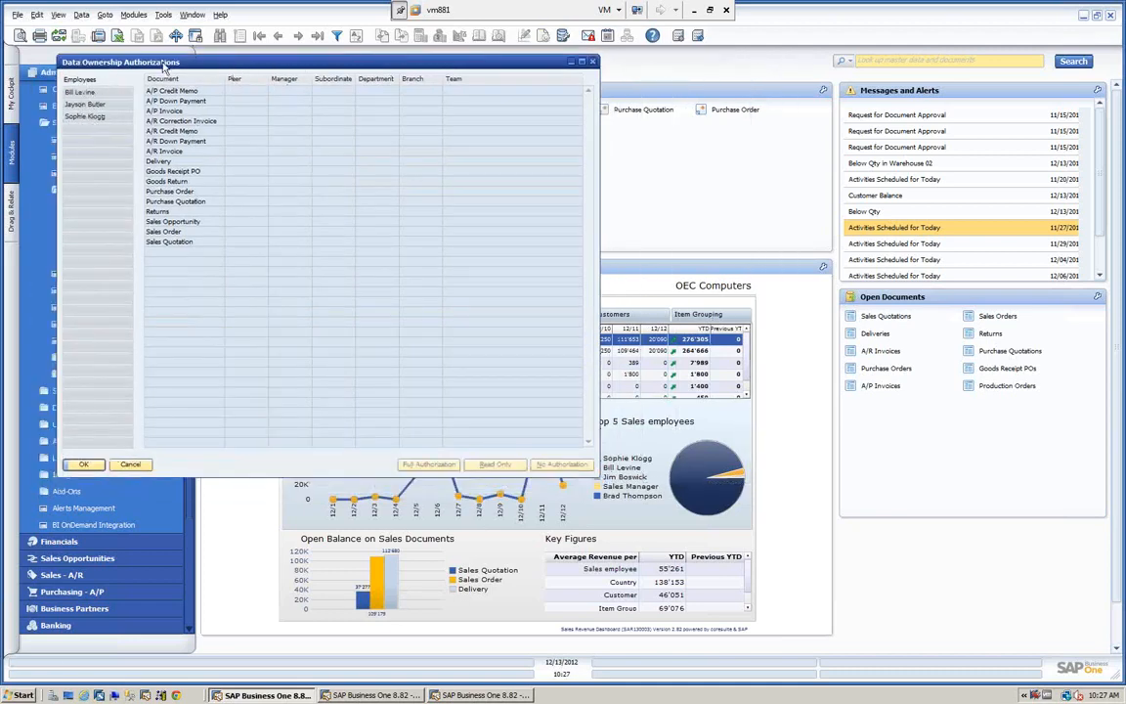
left_click_drag(164, 66, 142, 64)
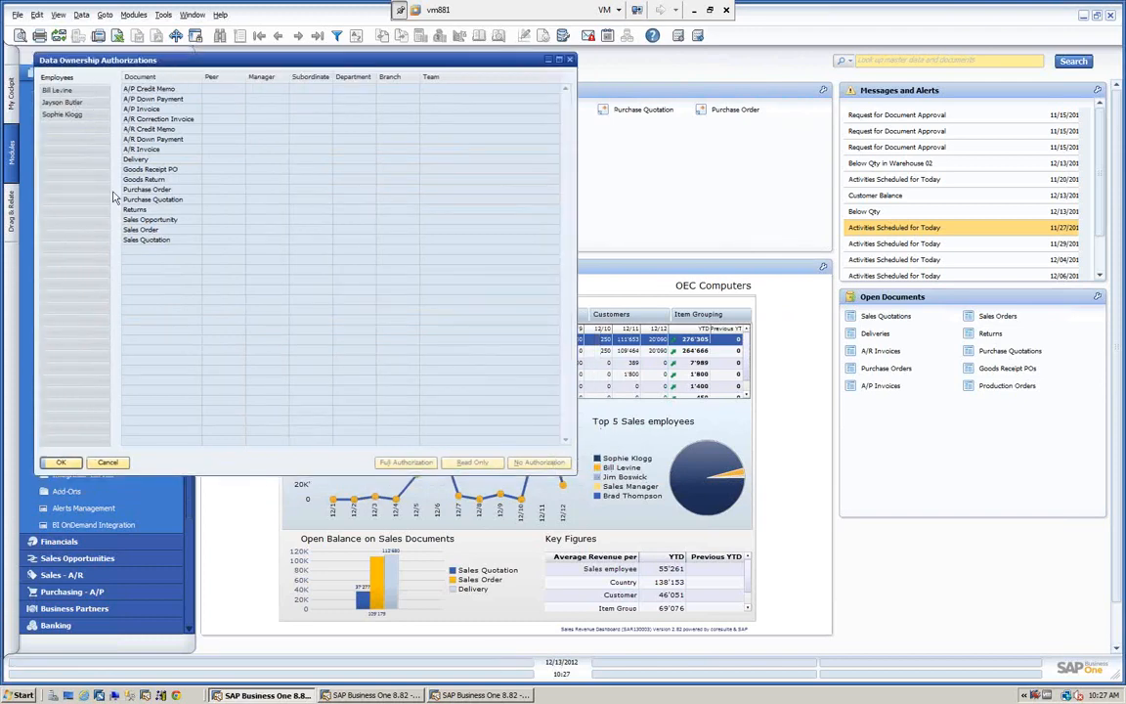
left_click_drag(278, 64, 458, 69)
Open Employee Master Data from Human Resources and arrange it so the Data Ownership Authorizations employees and documents stay visible.
left_click(88, 79)
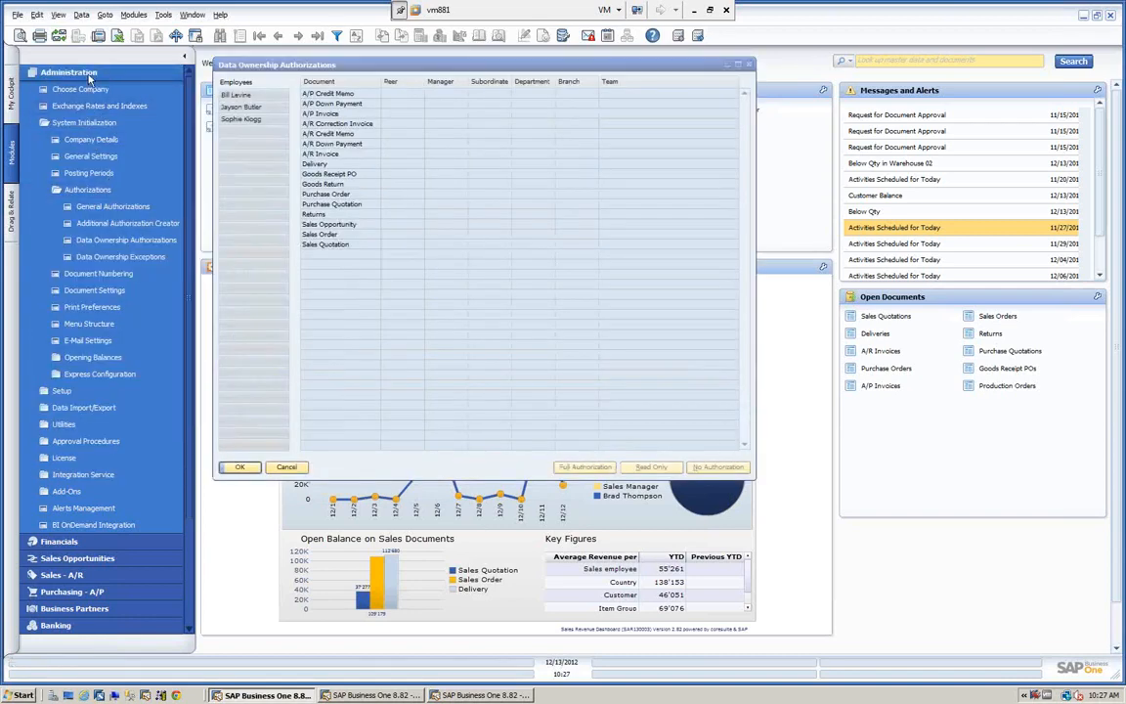
left_click(88, 76)
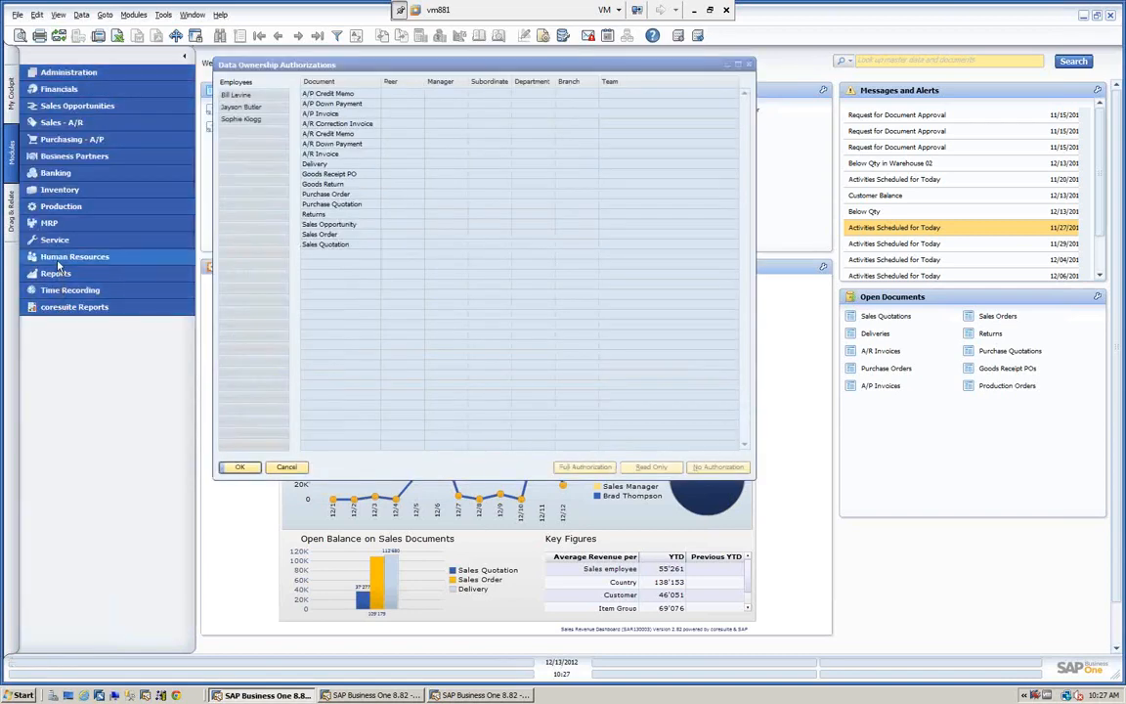
left_click(59, 257)
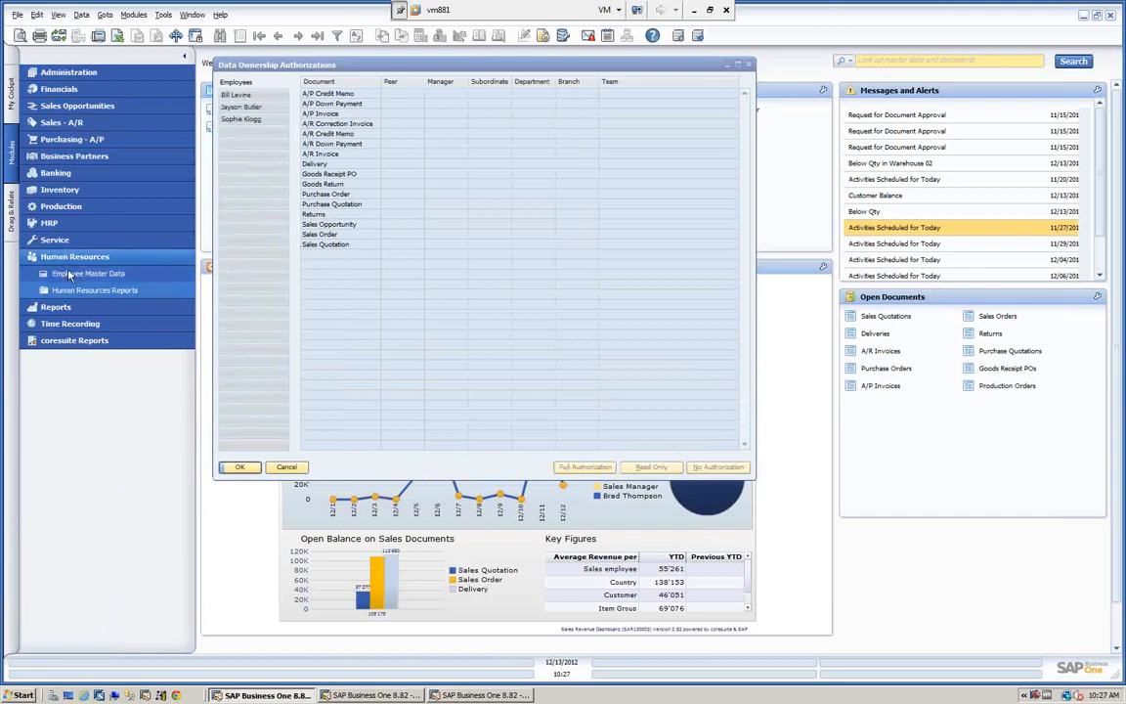
left_click(69, 275)
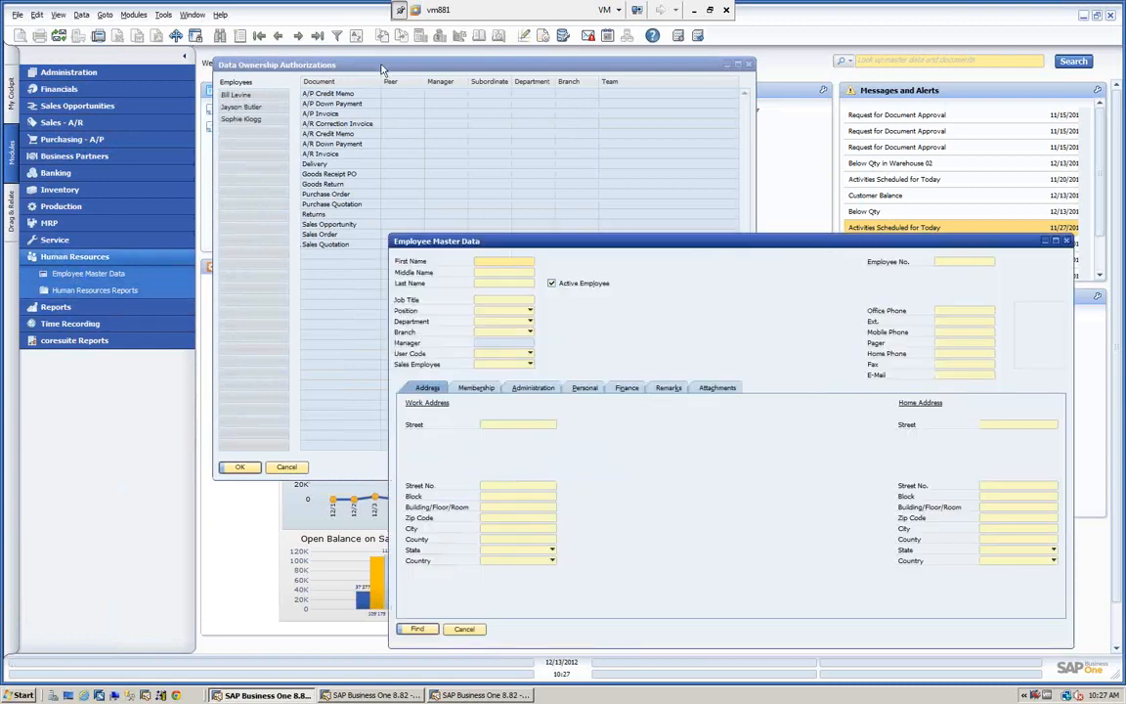
left_click_drag(344, 63, 208, 58)
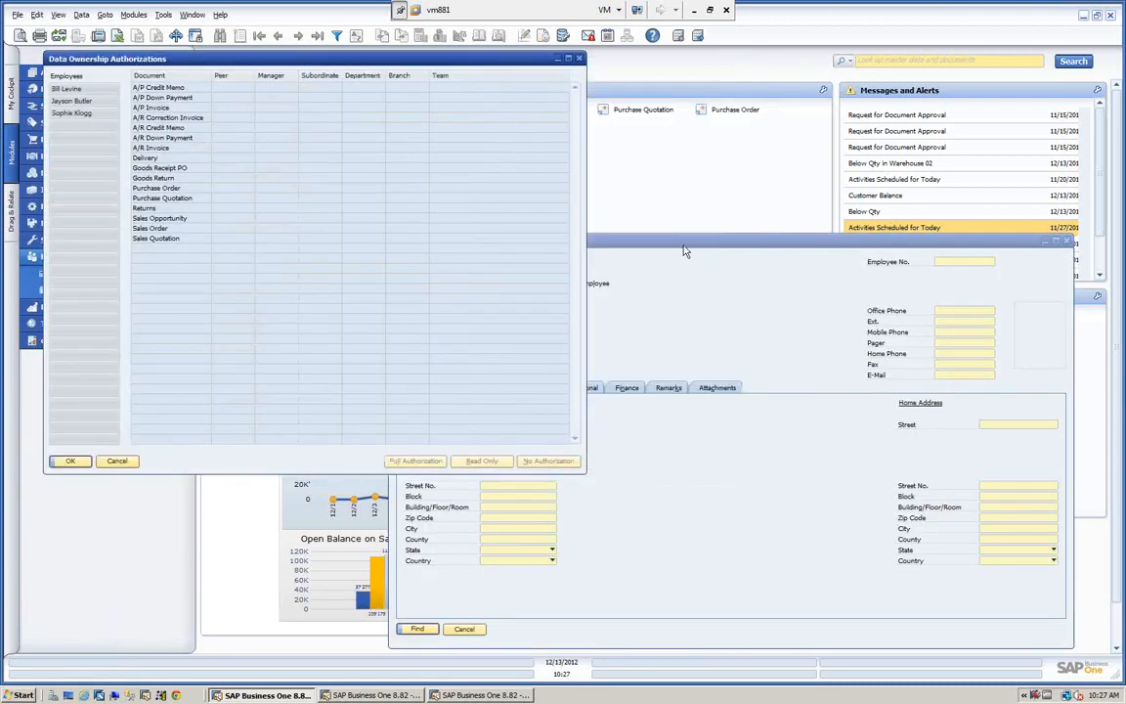
left_click_drag(682, 247, 723, 225)
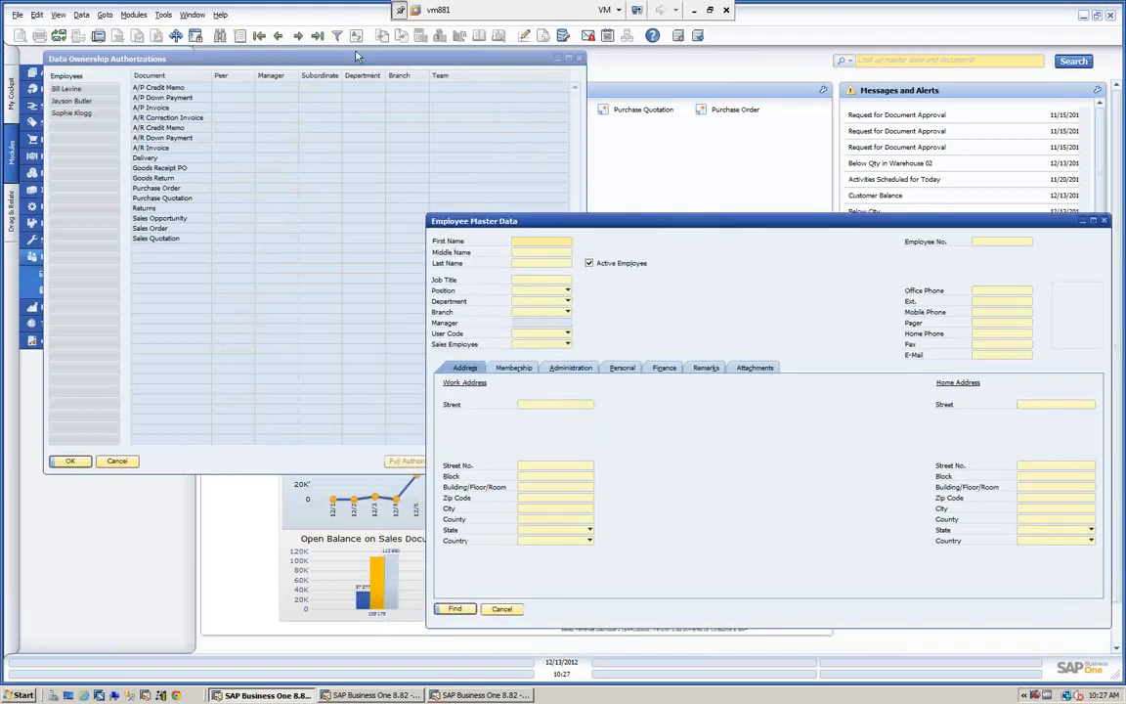
Review the department, branch, manager and user code on each employee record, and display the first listed employee's data ownership authorizations.
left_click(259, 36)
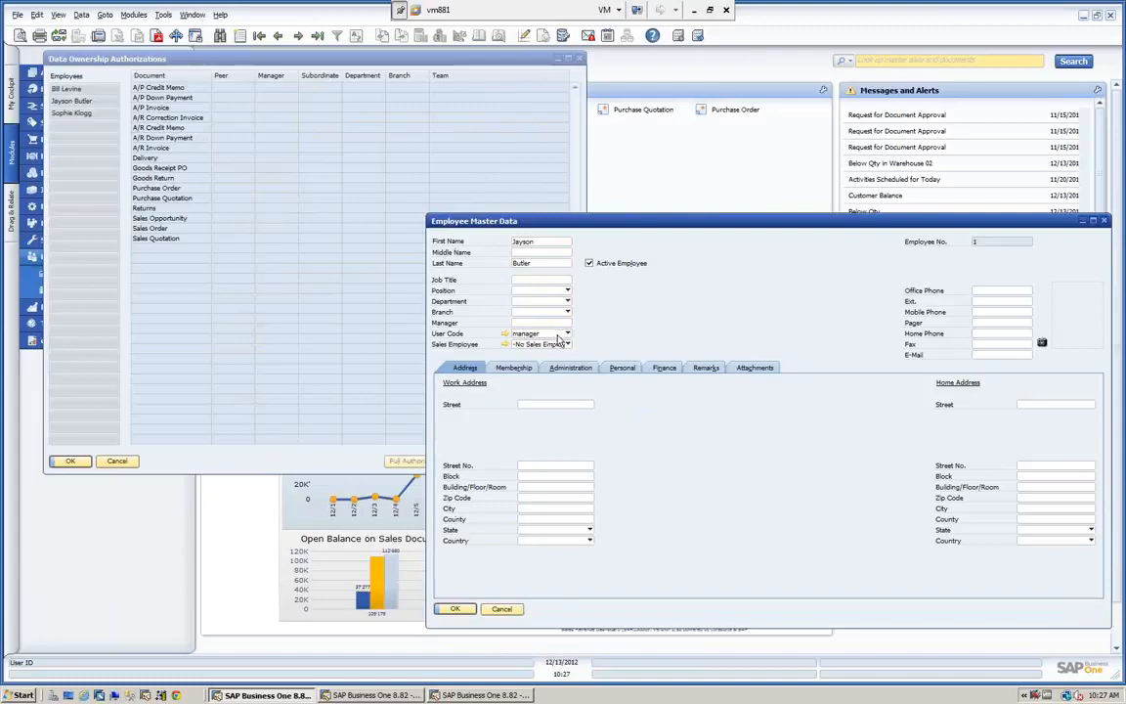
left_click(300, 39)
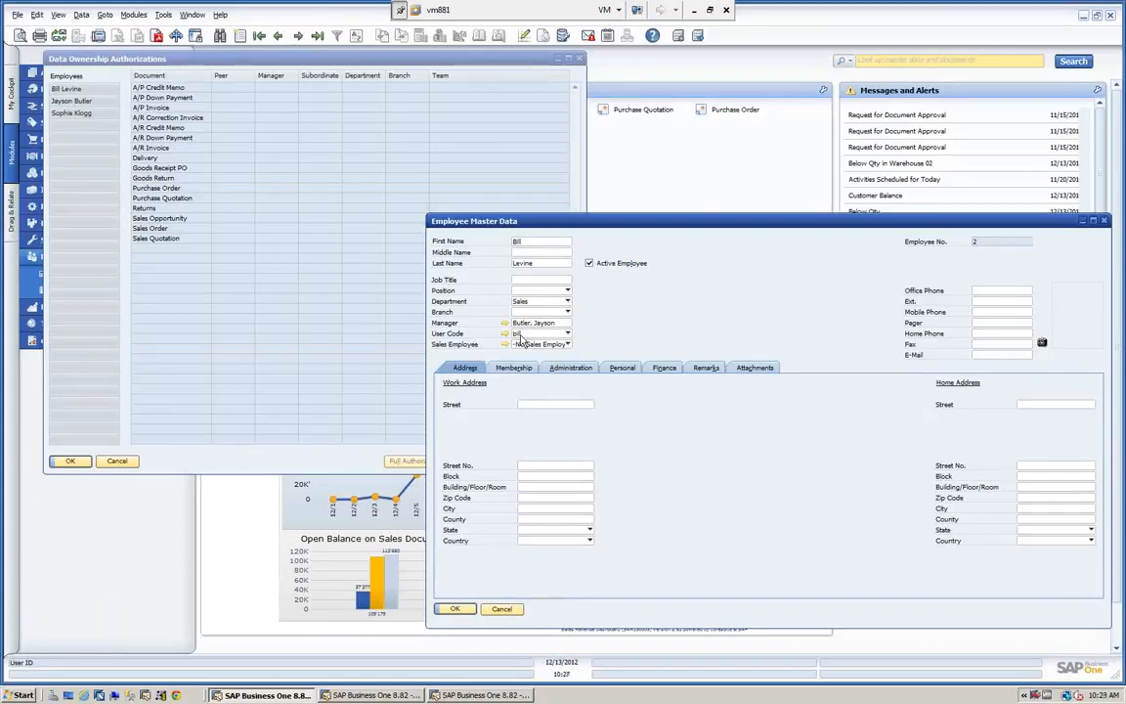
left_click(298, 37)
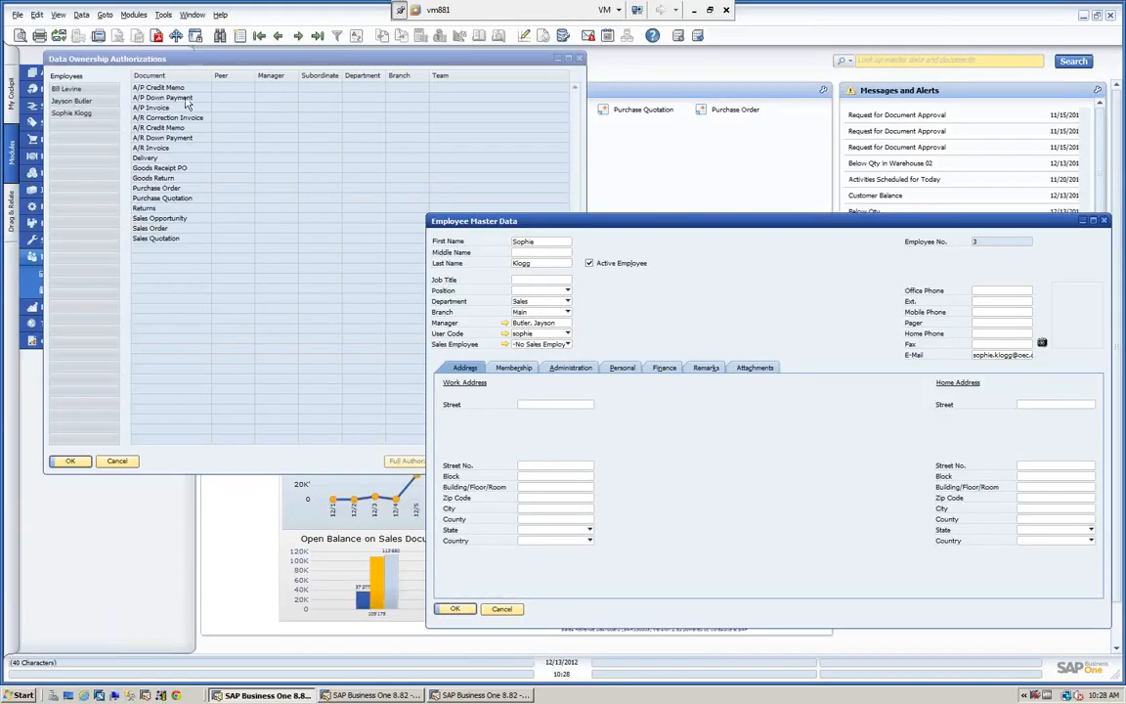
left_click(70, 90)
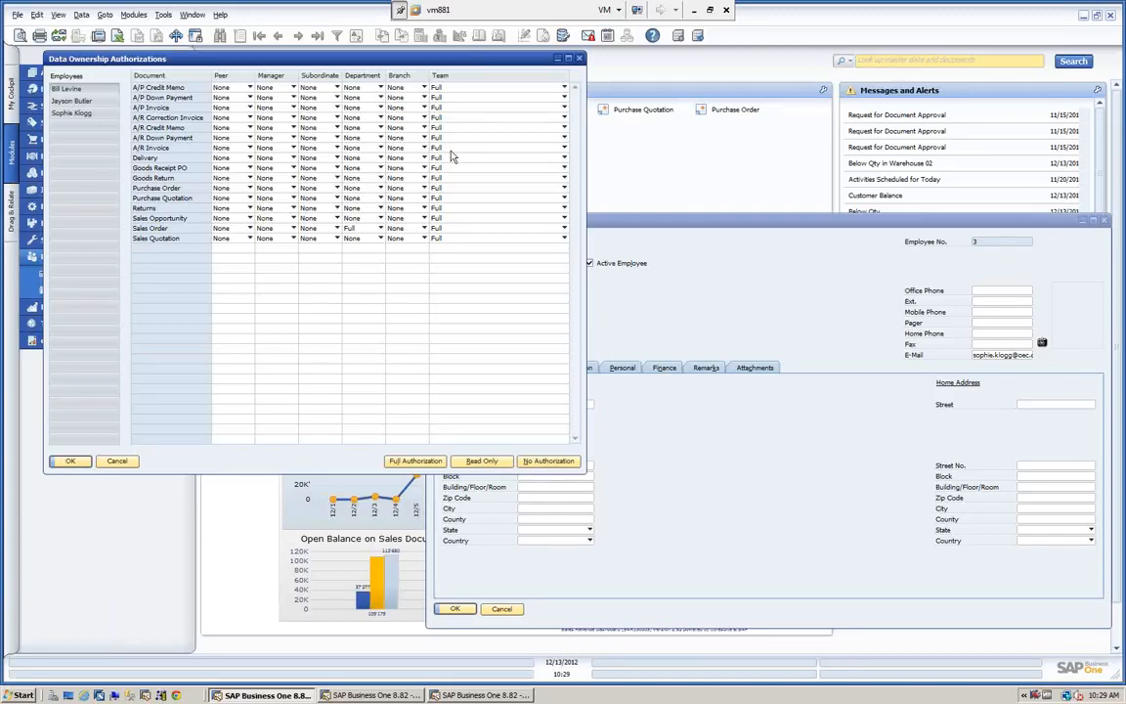
Compare the employees' team memberships and team roles in Employee Master Data, and close it along with Data Ownership Authorizations.
left_click(721, 228)
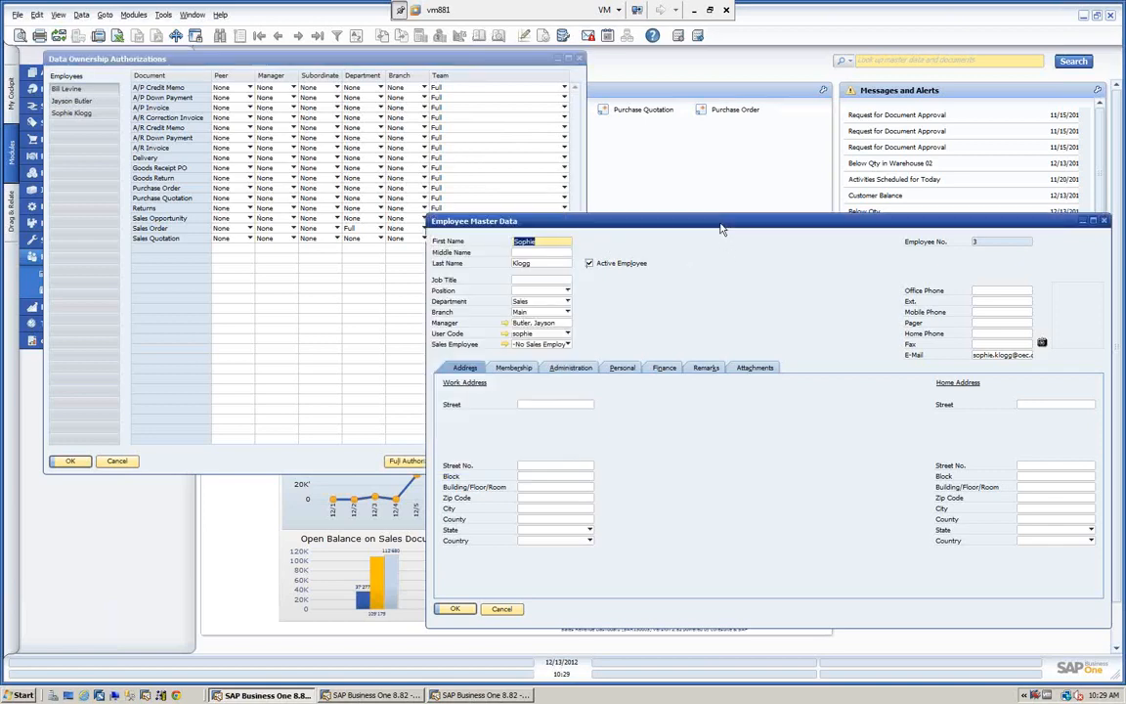
left_click_drag(721, 229, 765, 186)
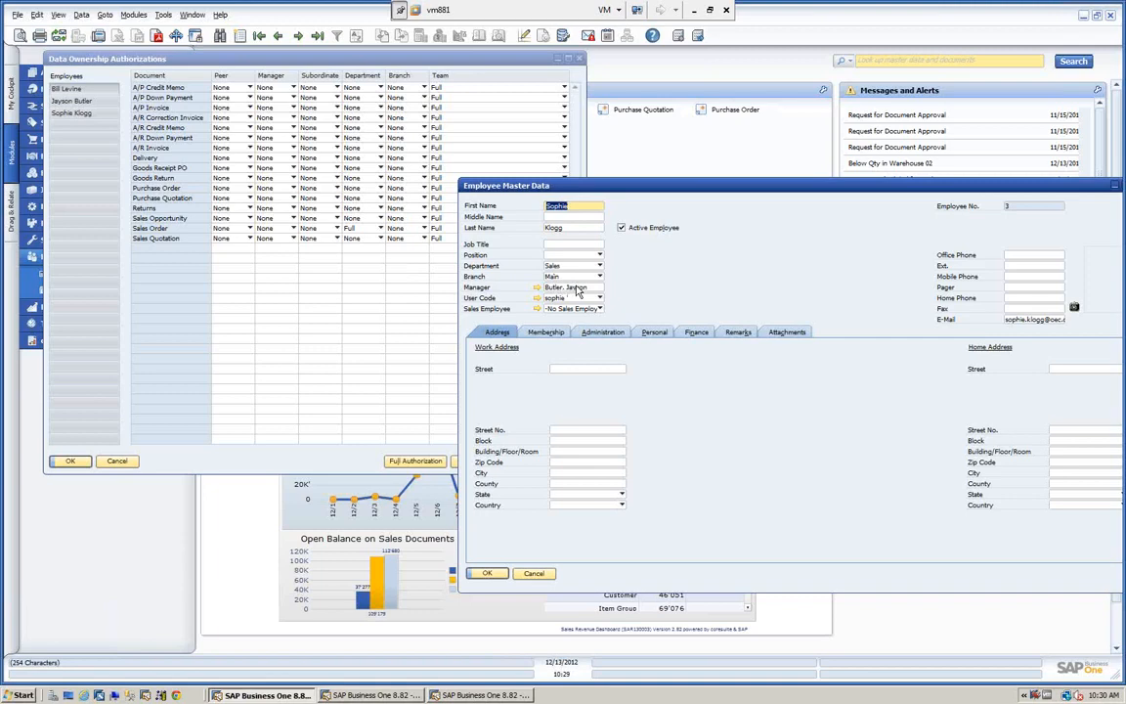
left_click(551, 333)
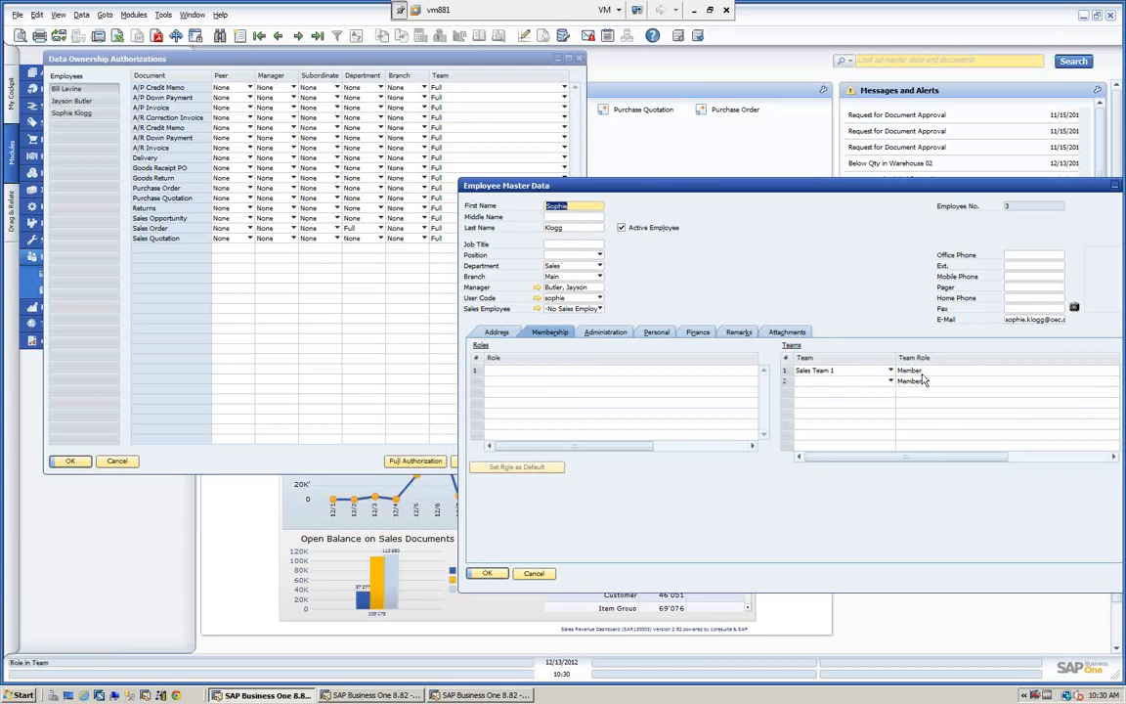
left_click(280, 36)
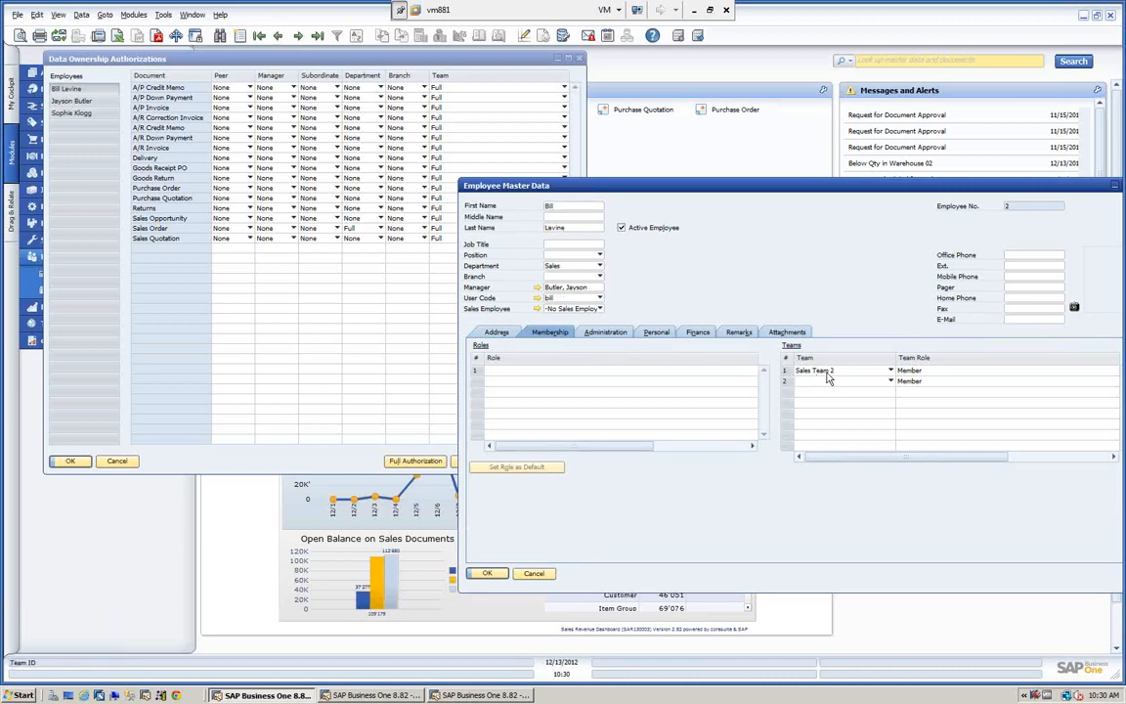
left_click(279, 36)
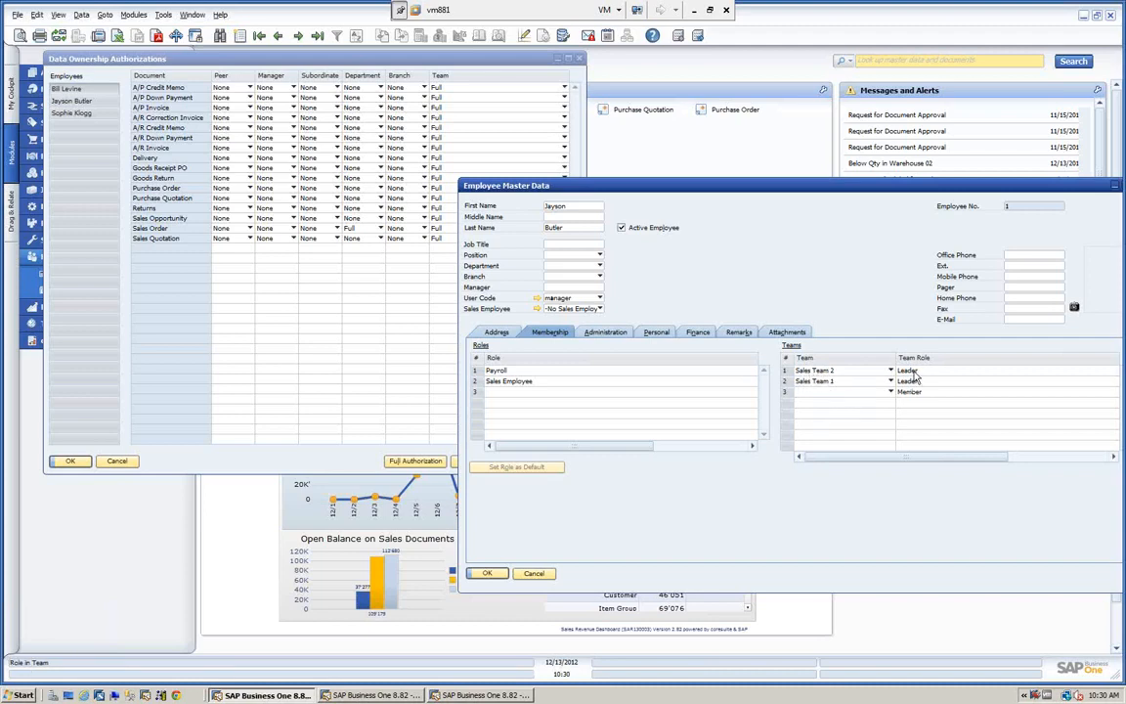
left_click(534, 574)
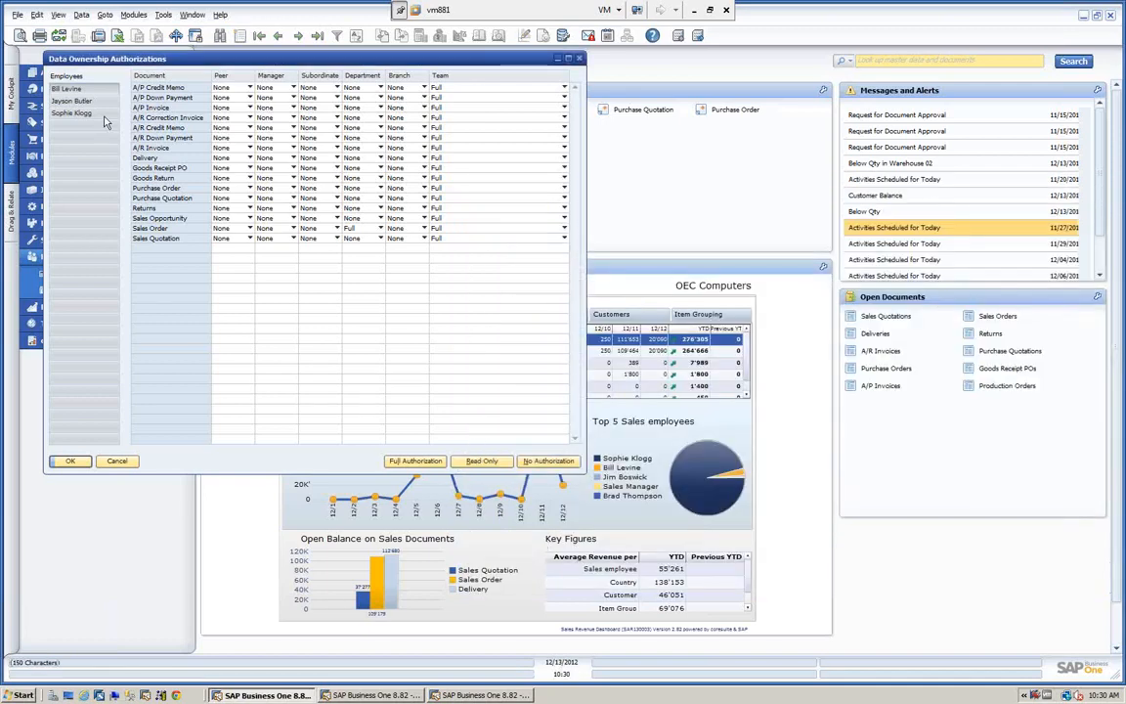
left_click(117, 461)
Examine the object filtering and excluded forms in Data Ownership Exceptions under System Initialization's Authorizations, and close it without changes.
left_click(68, 74)
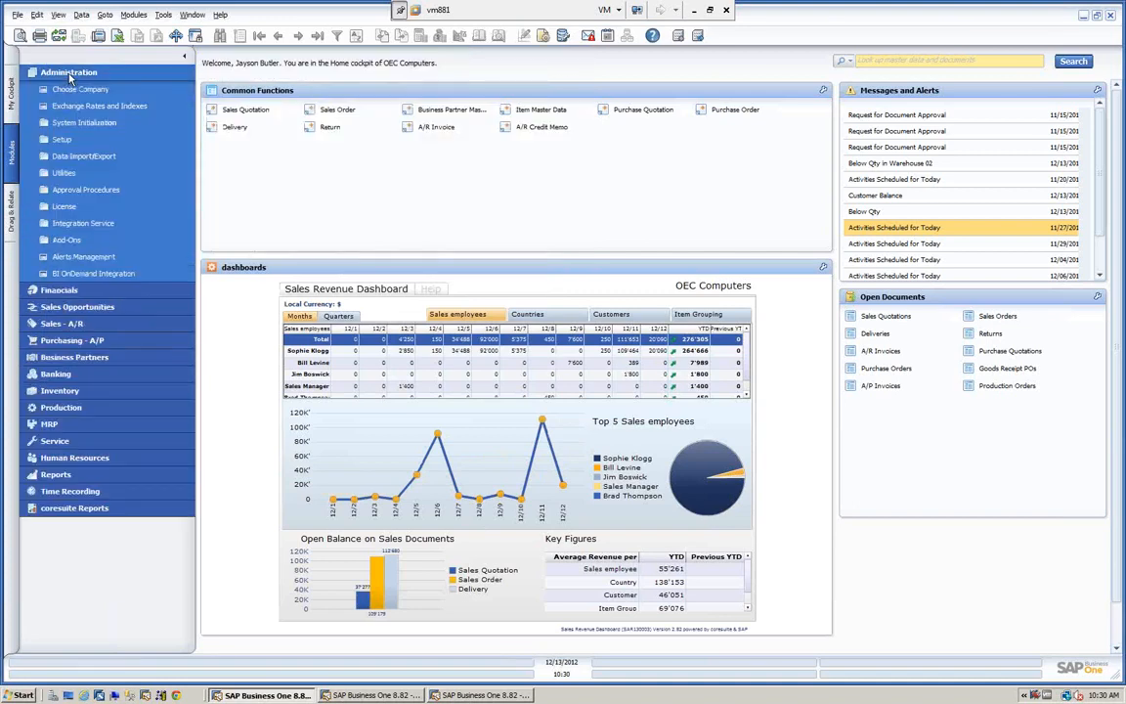
left_click(69, 121)
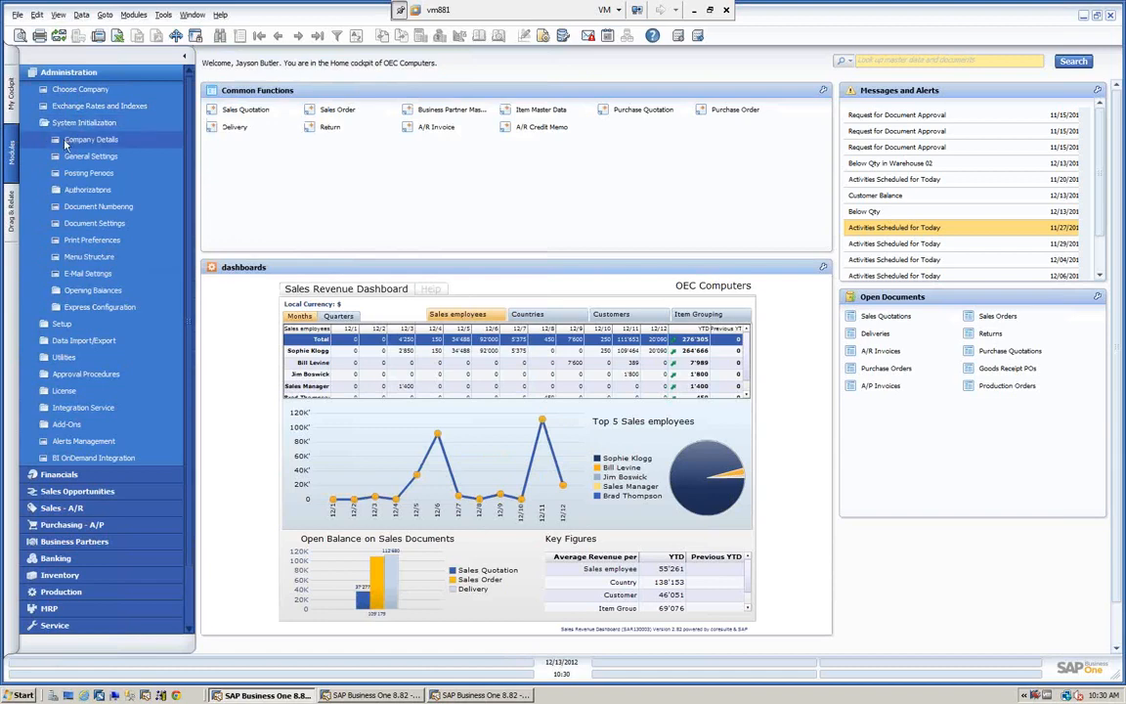
left_click(92, 192)
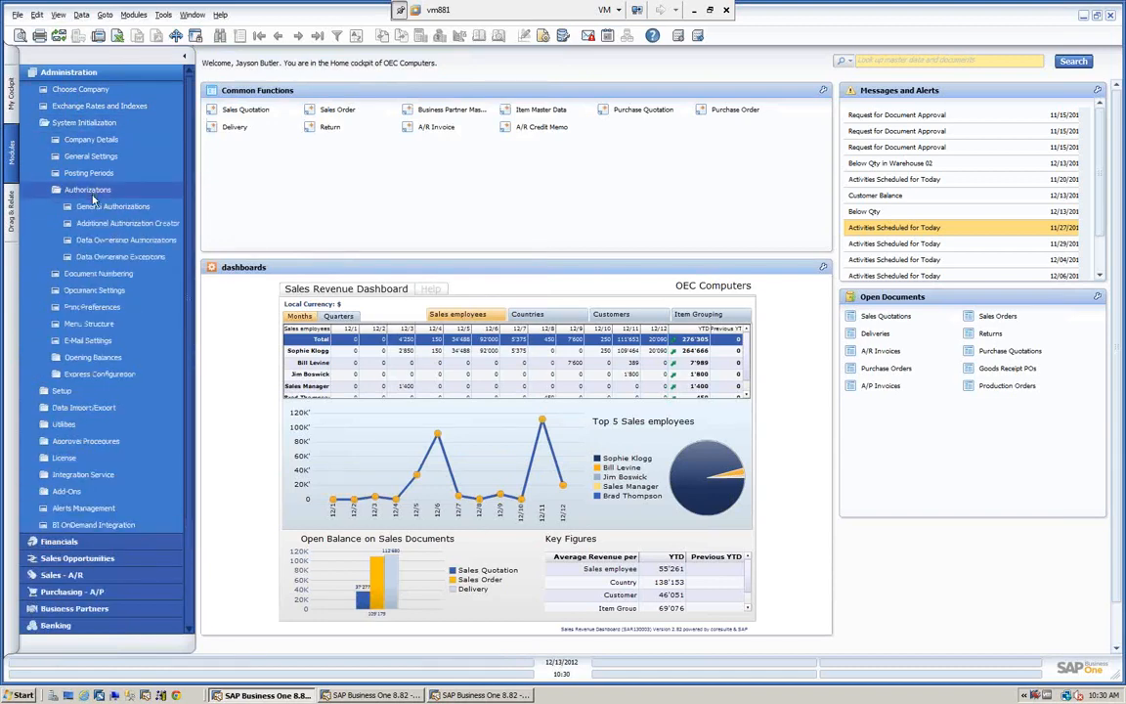
left_click(108, 258)
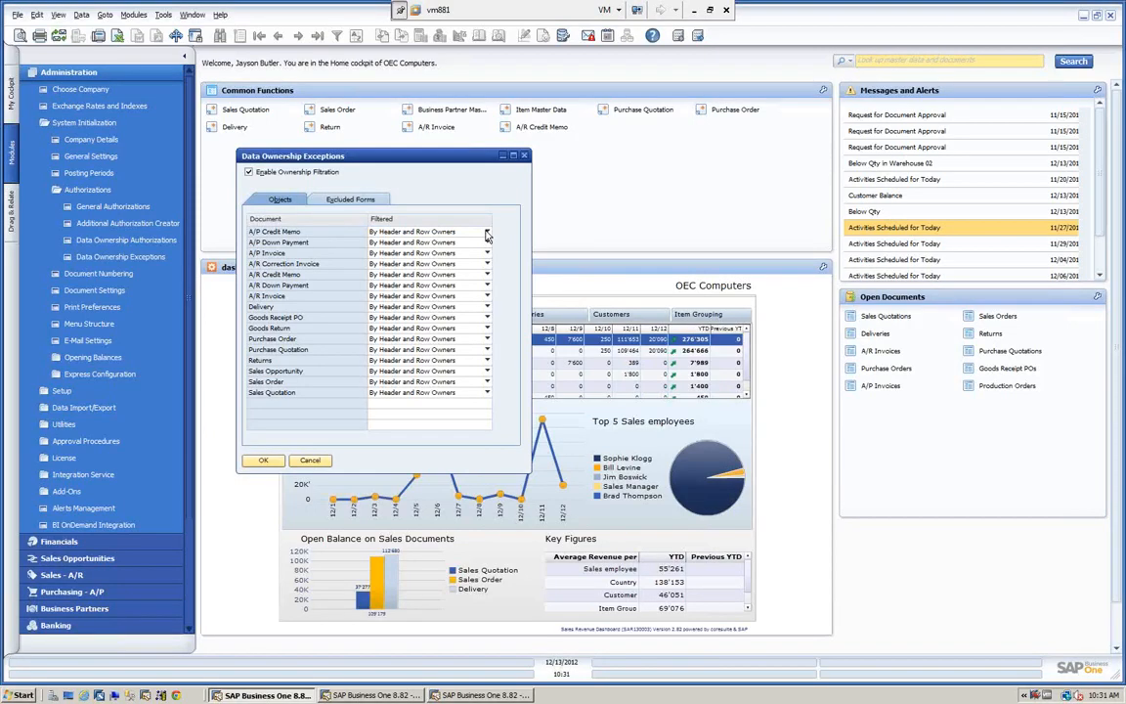
left_click(360, 201)
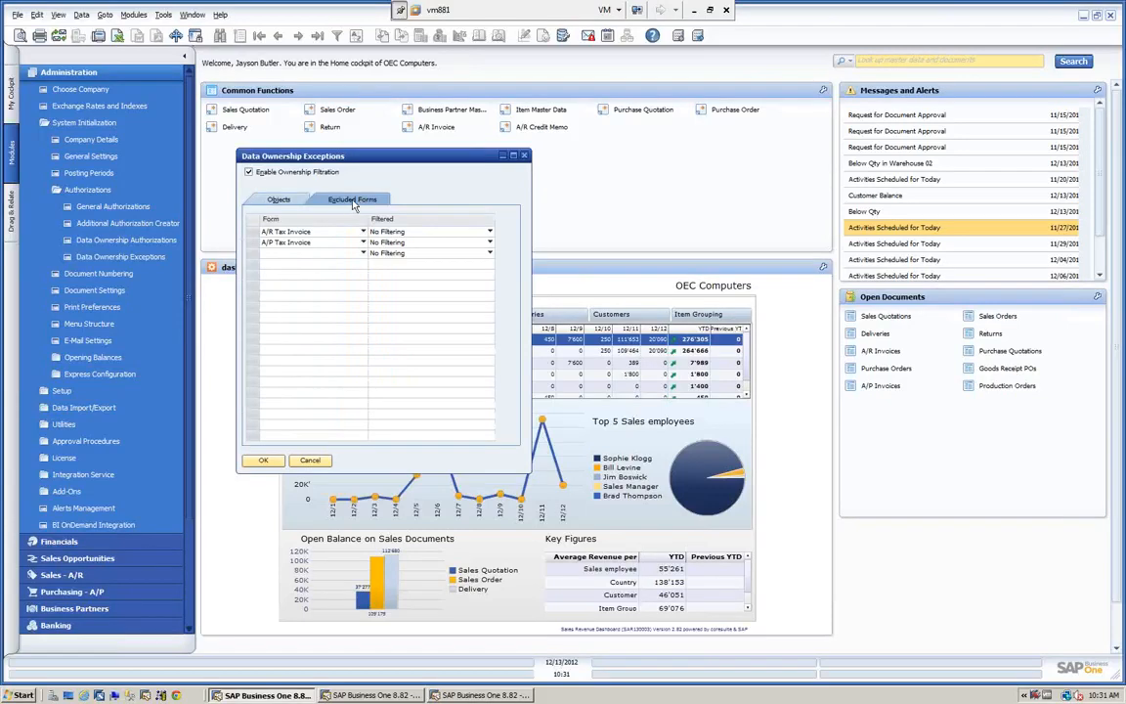
left_click(278, 199)
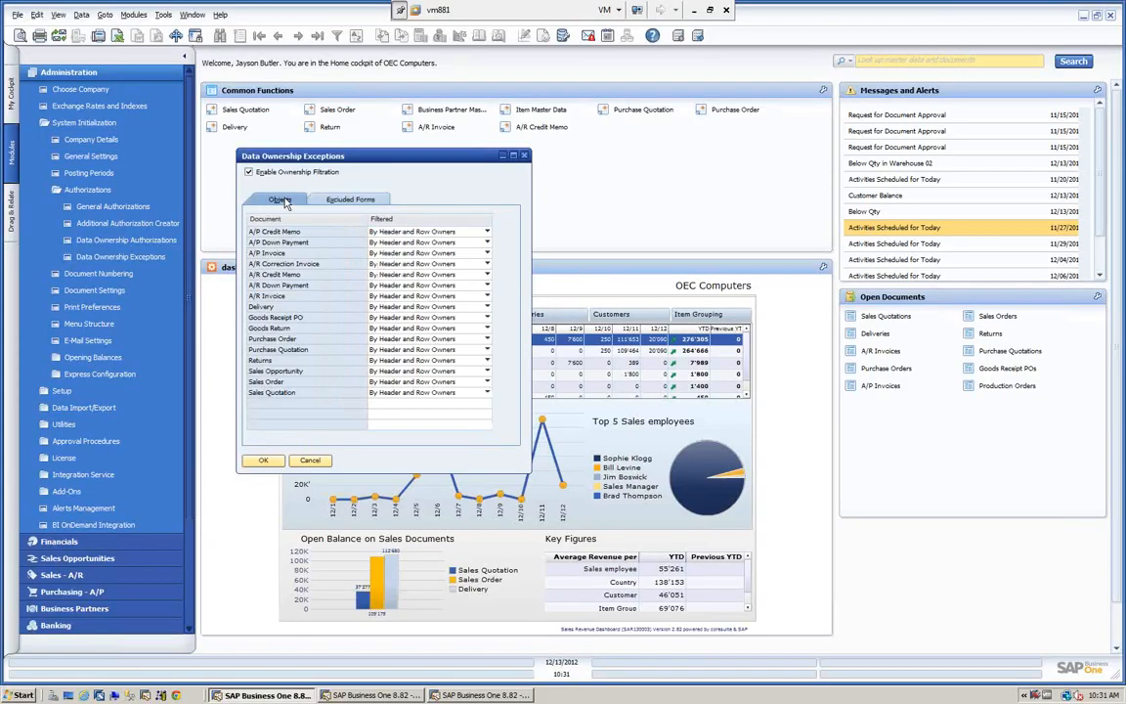
left_click(309, 460)
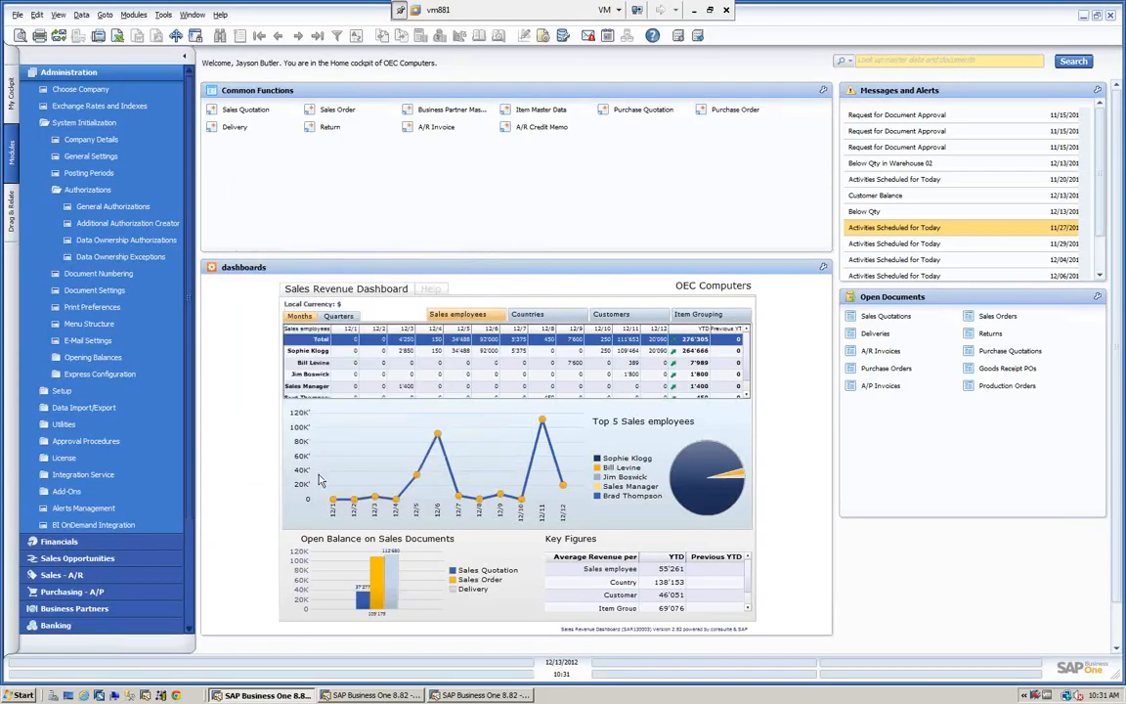
left_click(123, 256)
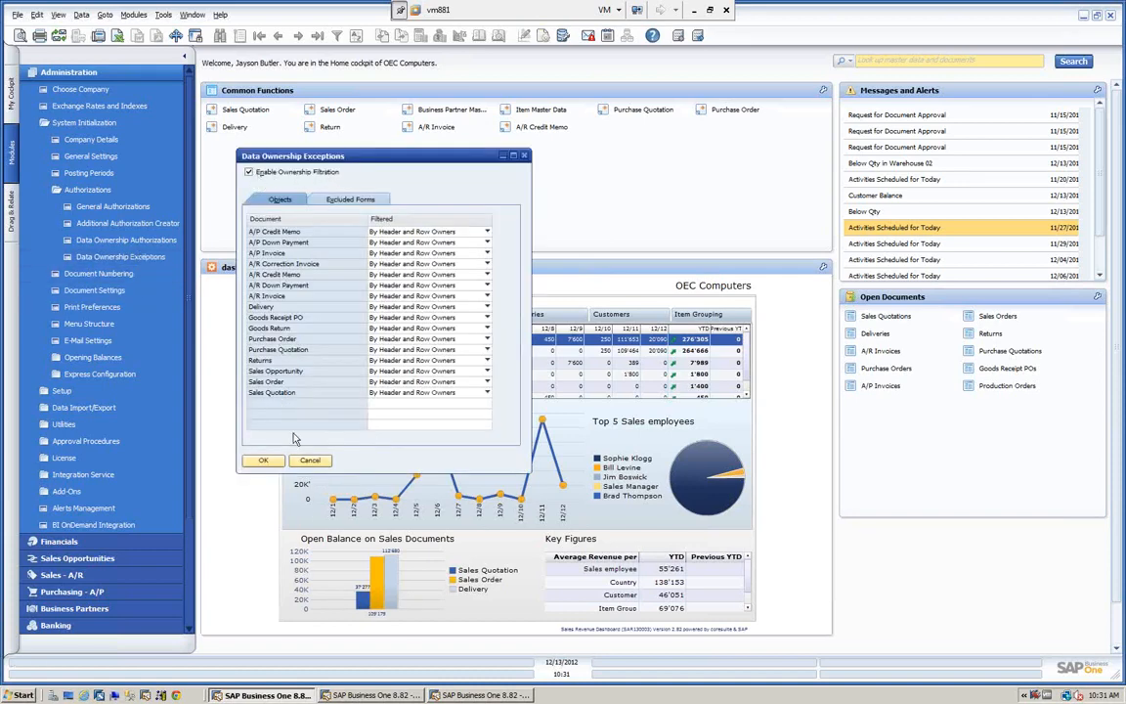
left_click(309, 460)
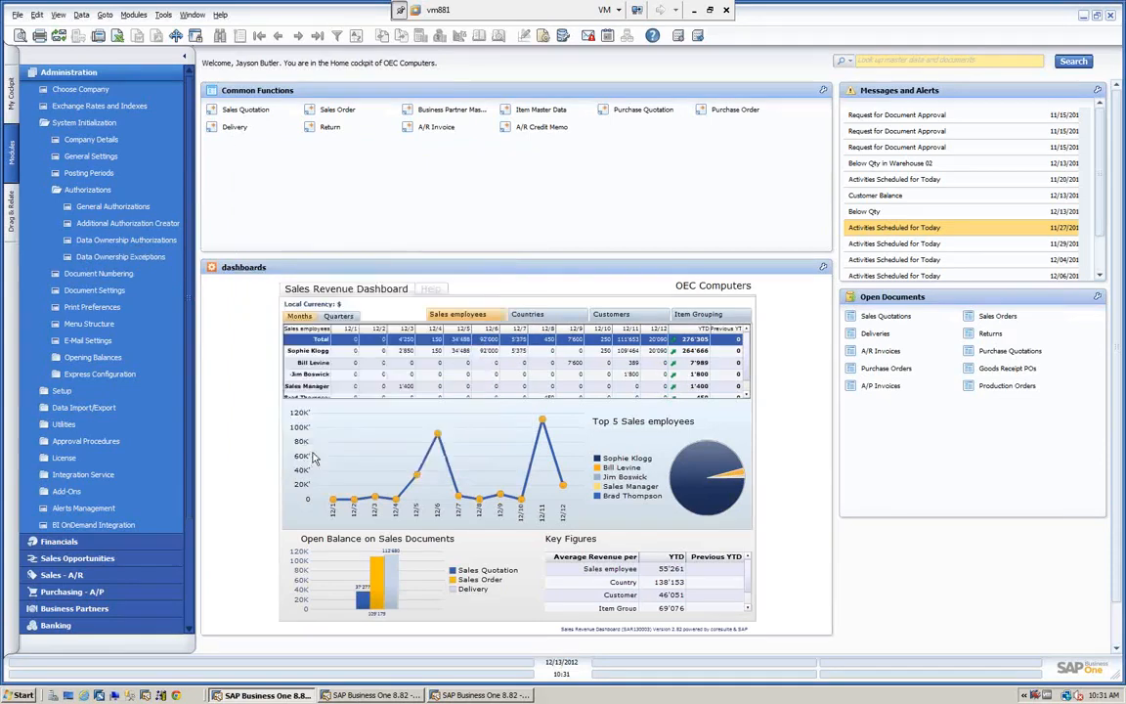
Switch to the Sales Team 1 member's session, open Sales Order, and browse backward from the latest order to check document owners.
left_click(391, 695)
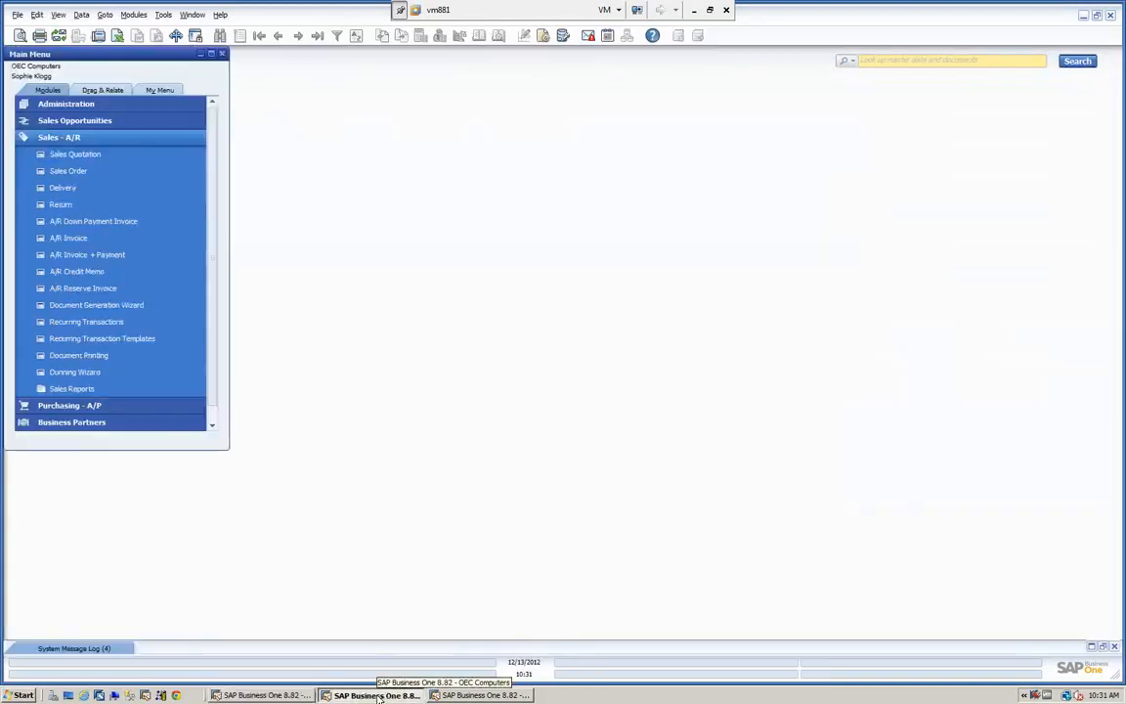
left_click(71, 172)
left_click(316, 36)
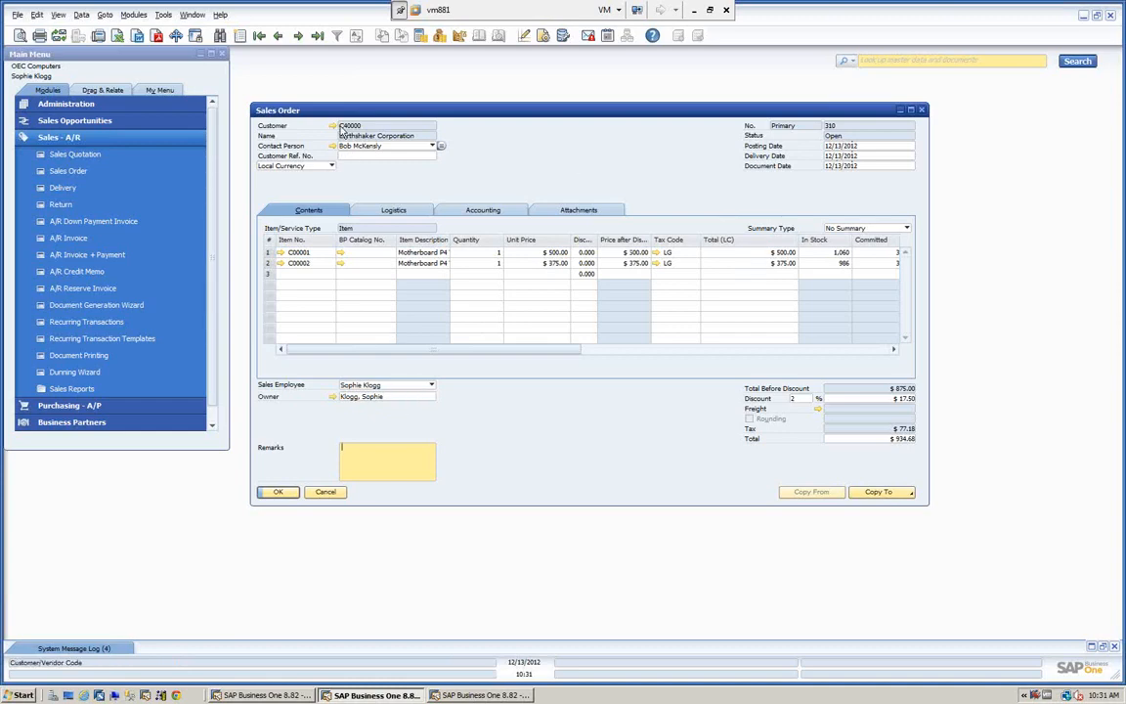
left_click(320, 36)
left_click(279, 37)
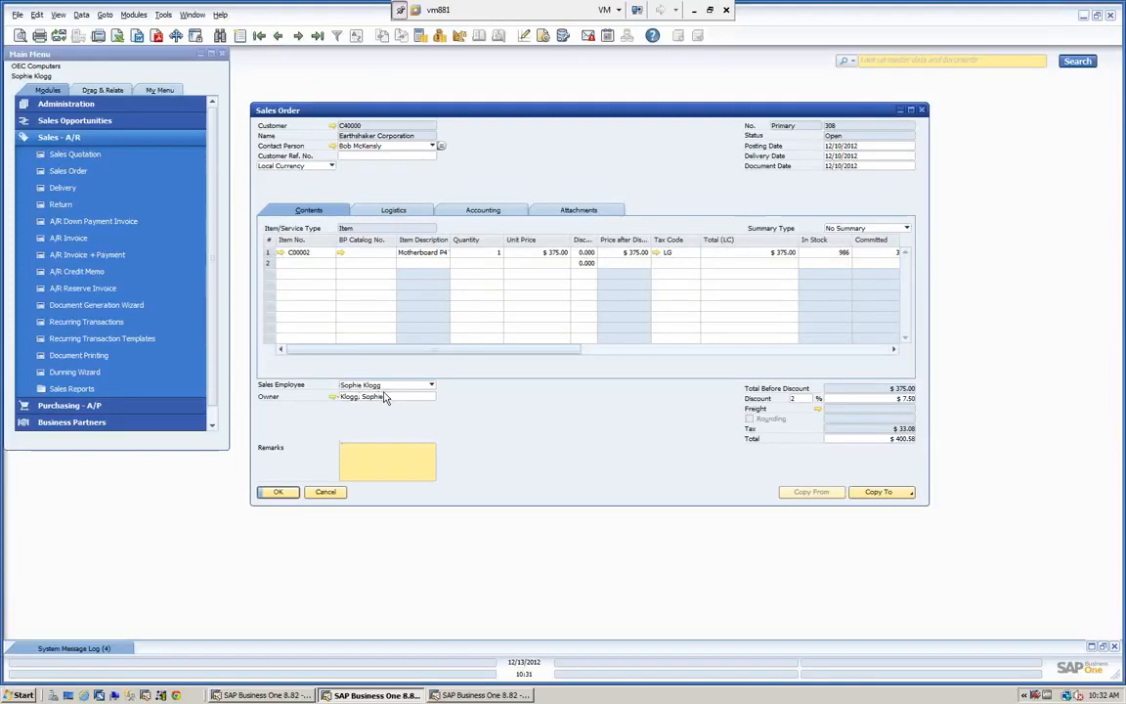
Switch to the Sales Team 2 member's session, open Sales Order, and step between the latest orders to check their owners and numbers.
left_click(479, 695)
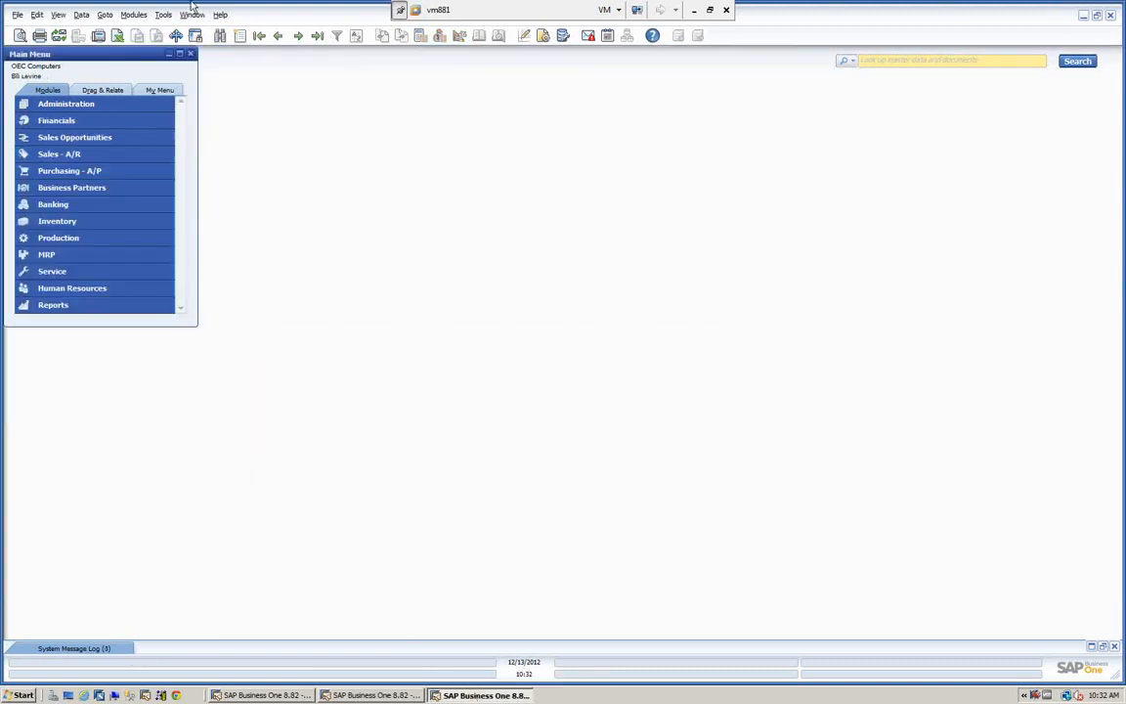
left_click(64, 154)
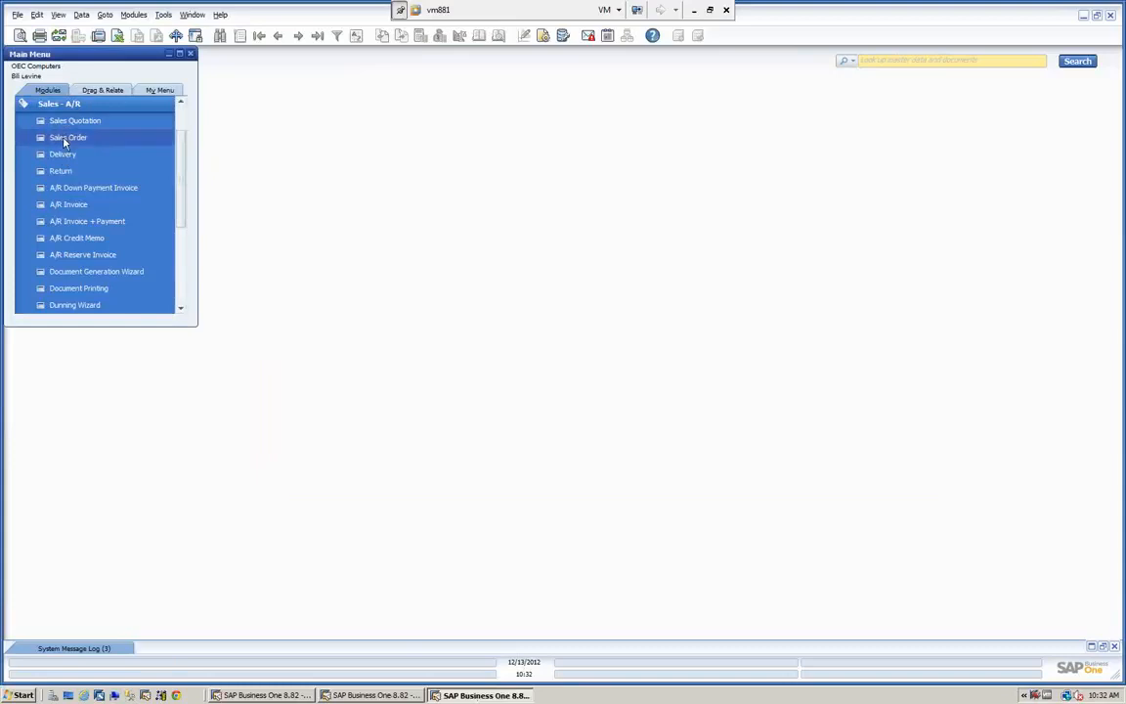
left_click(65, 139)
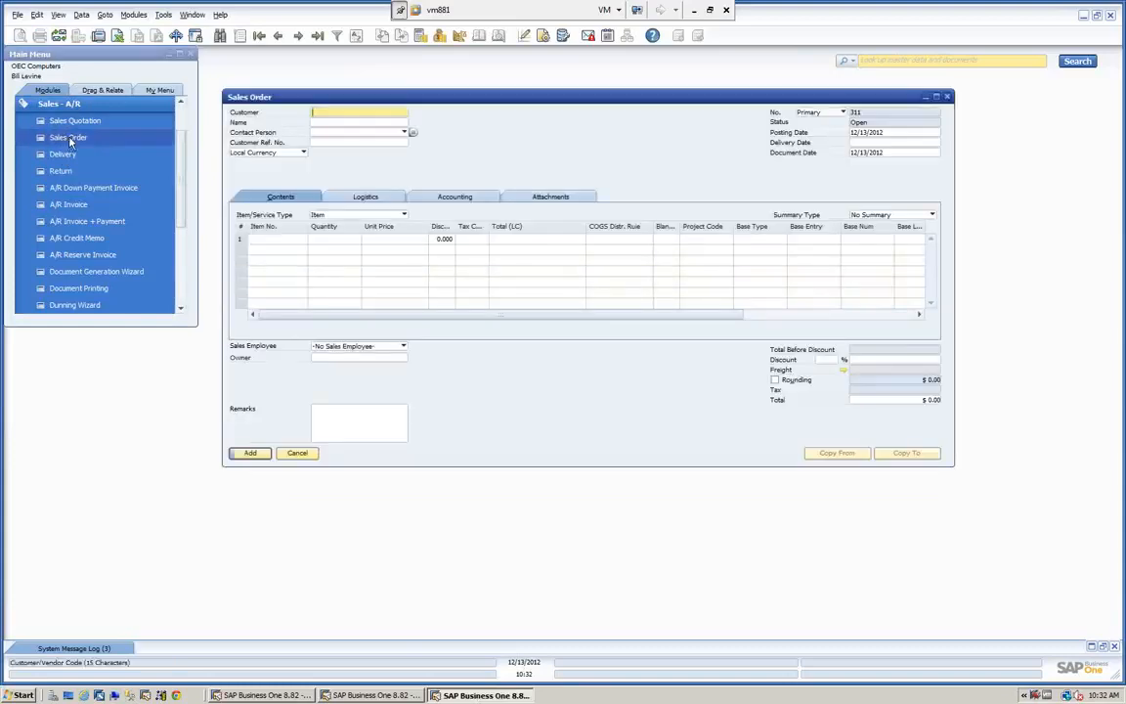
left_click(316, 36)
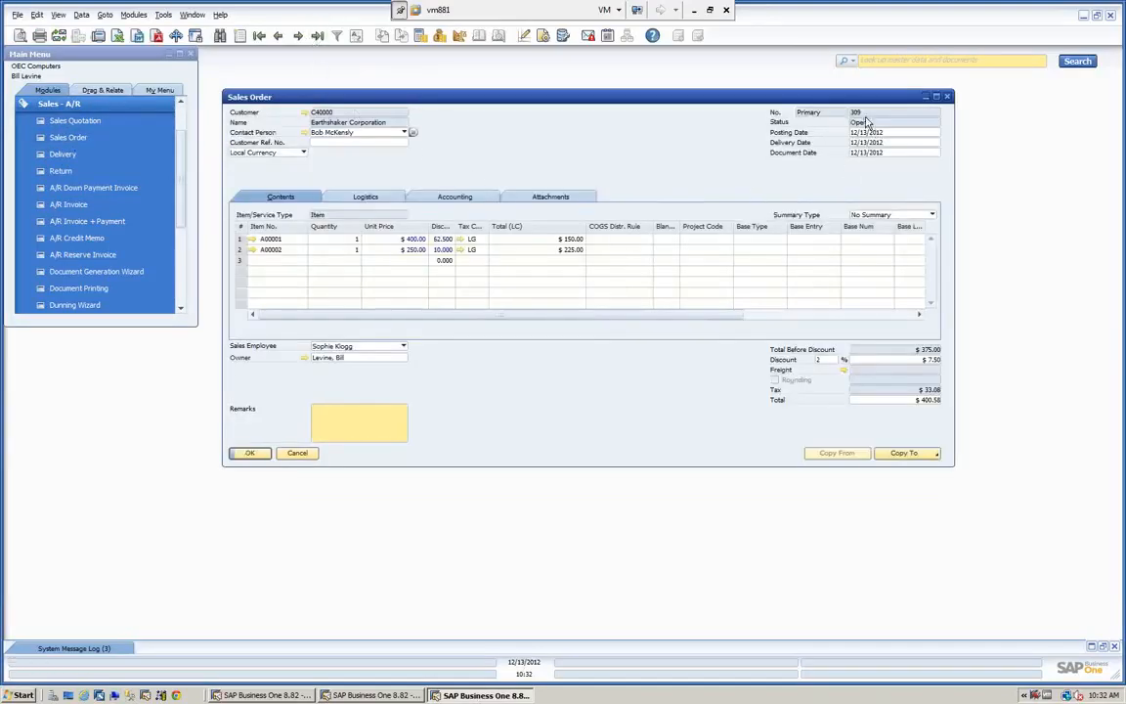
left_click(278, 36)
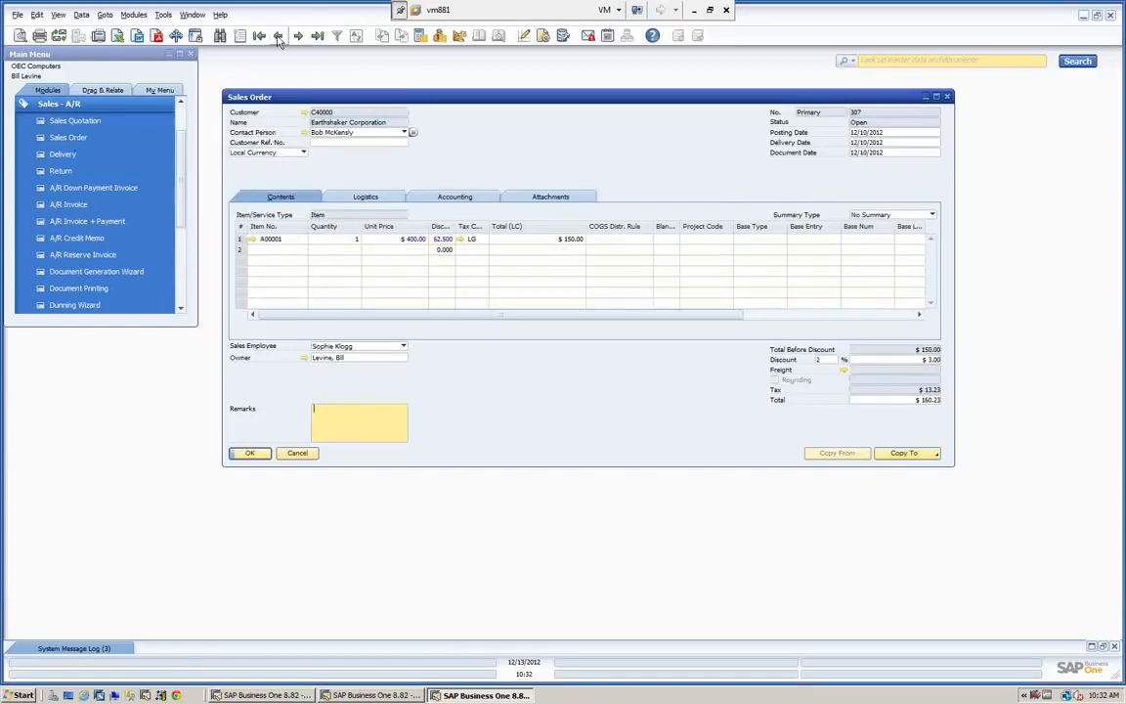
left_click(298, 37)
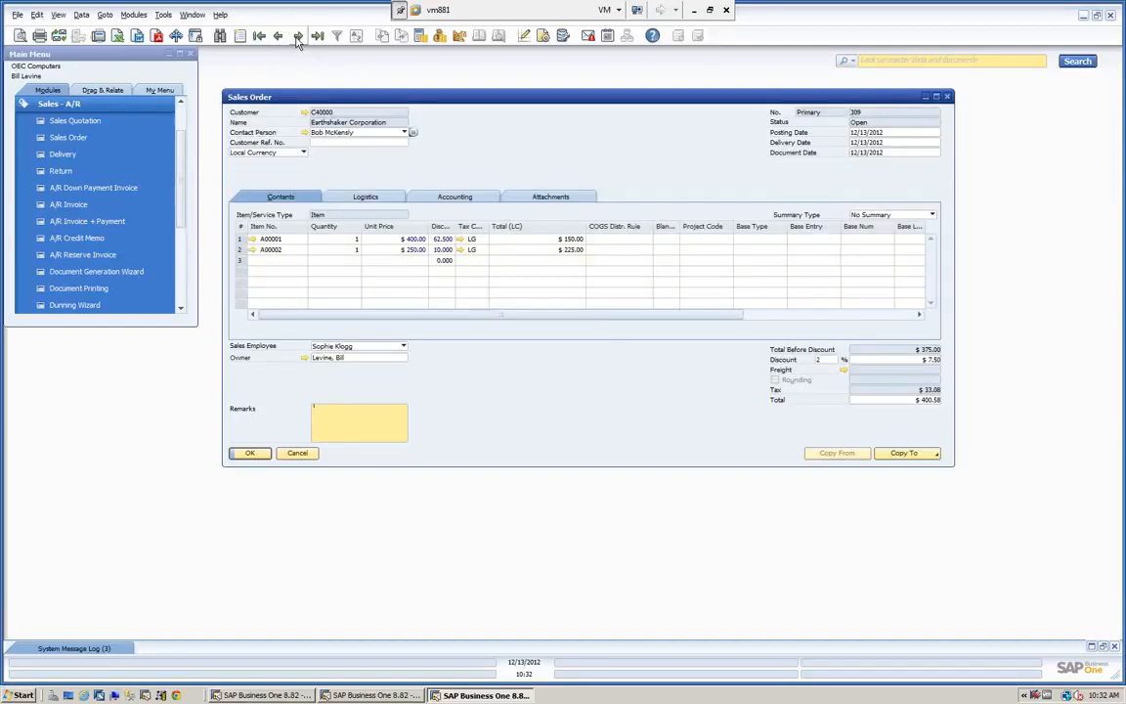
left_click(277, 37)
left_click(298, 36)
left_click(278, 35)
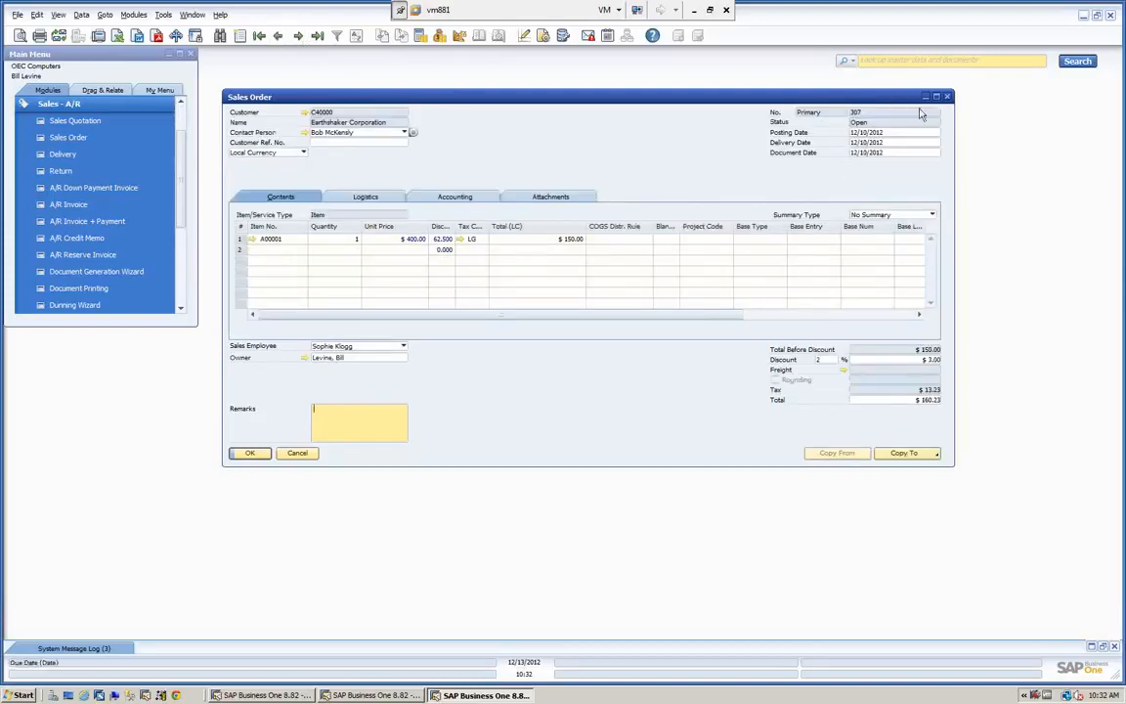
Return to the Sales Team 1 member's session and close its Sales Order form.
left_click(371, 693)
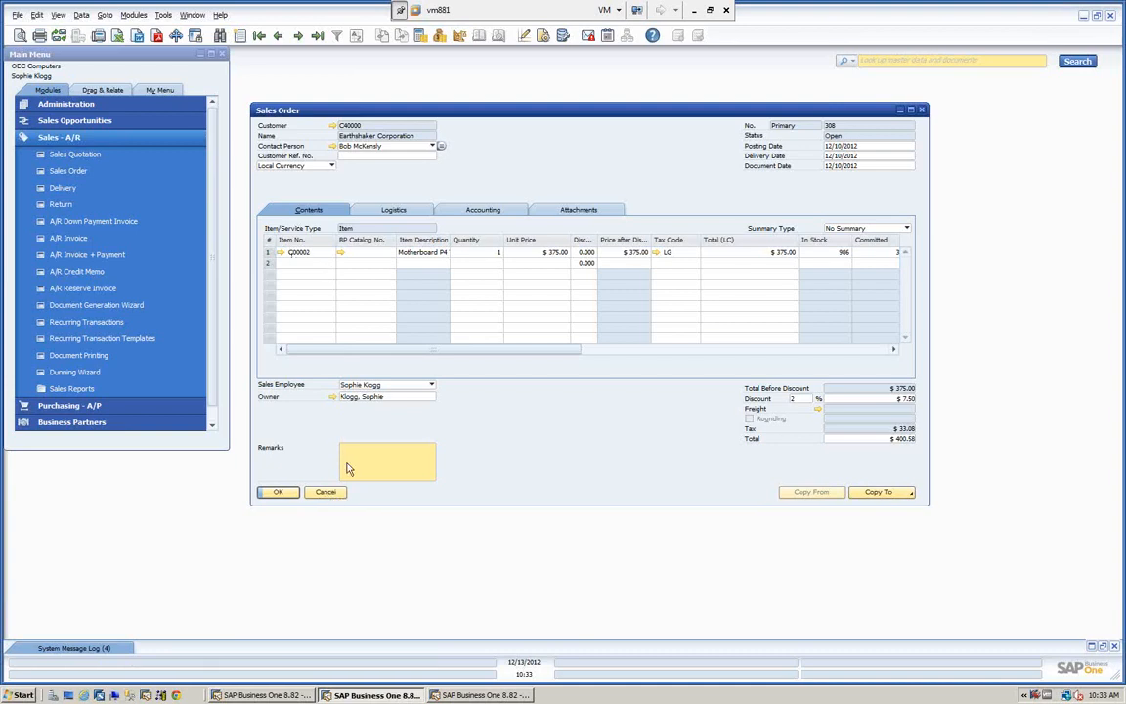
left_click(327, 492)
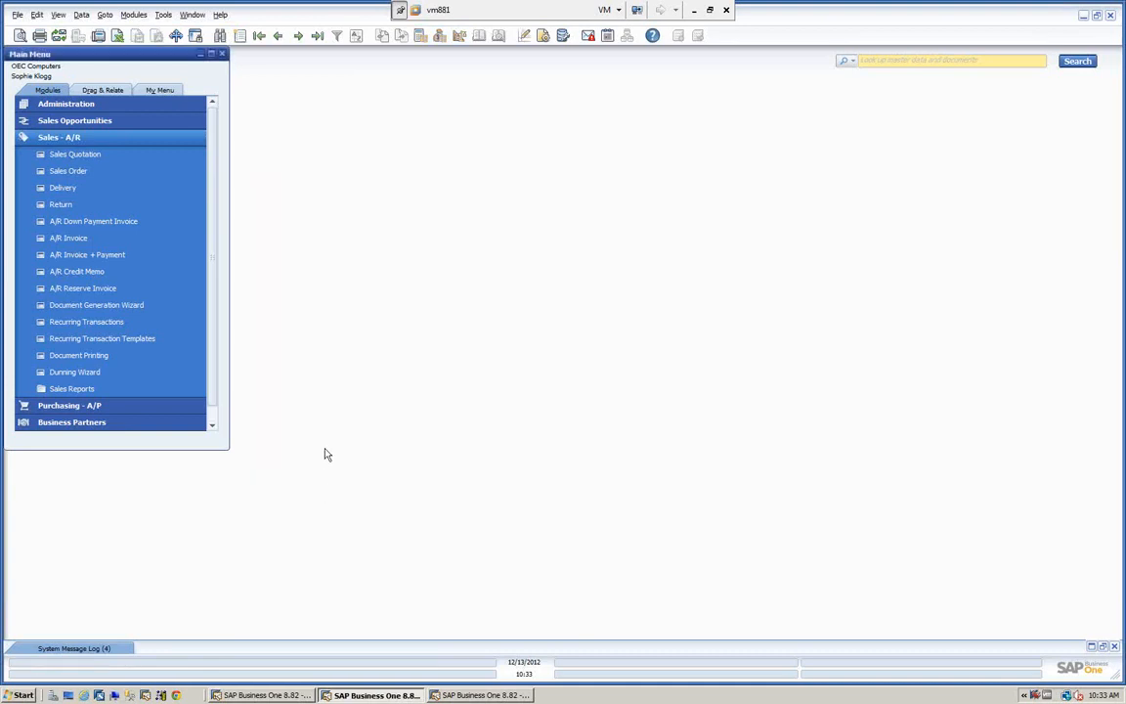
left_click(97, 105)
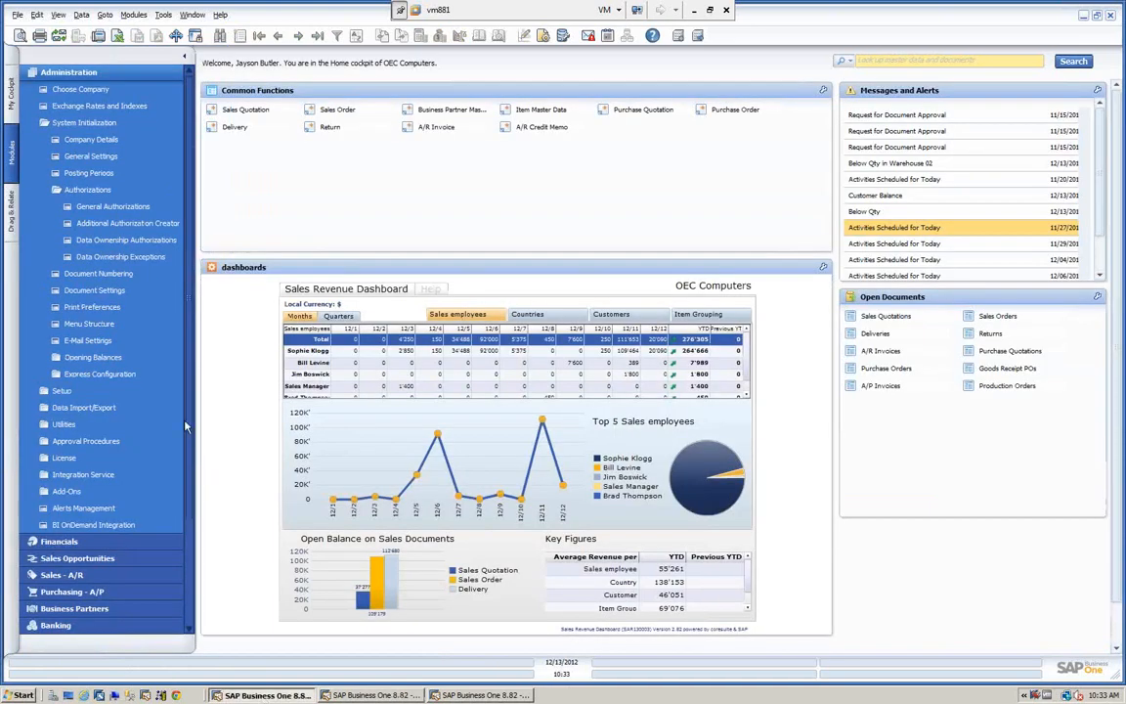
In the manager's session, open Employee Master Data, review the last employee's details and team membership, and close the form.
left_click(72, 69)
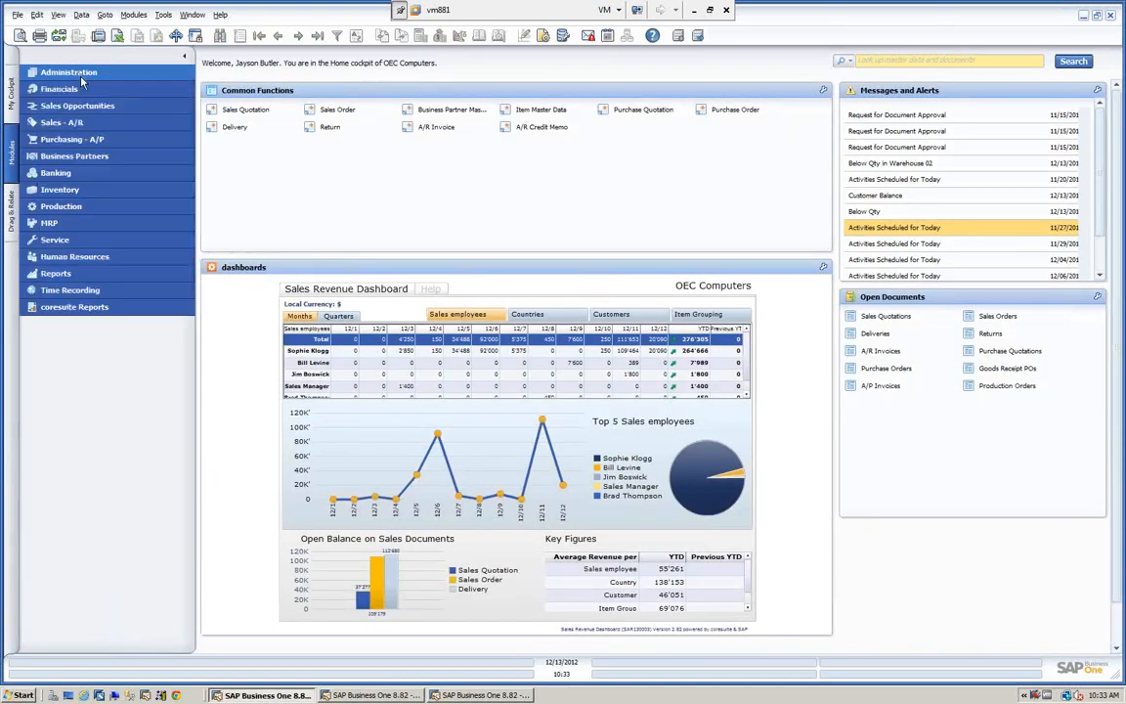
left_click(90, 258)
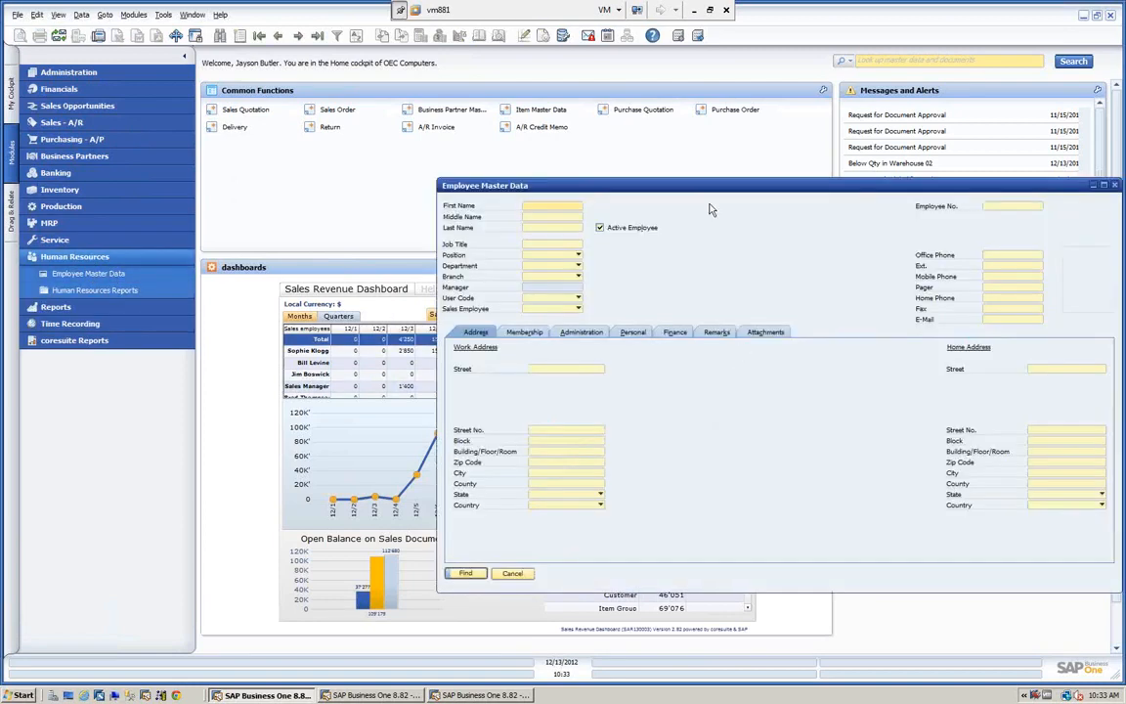
left_click_drag(704, 196, 645, 162)
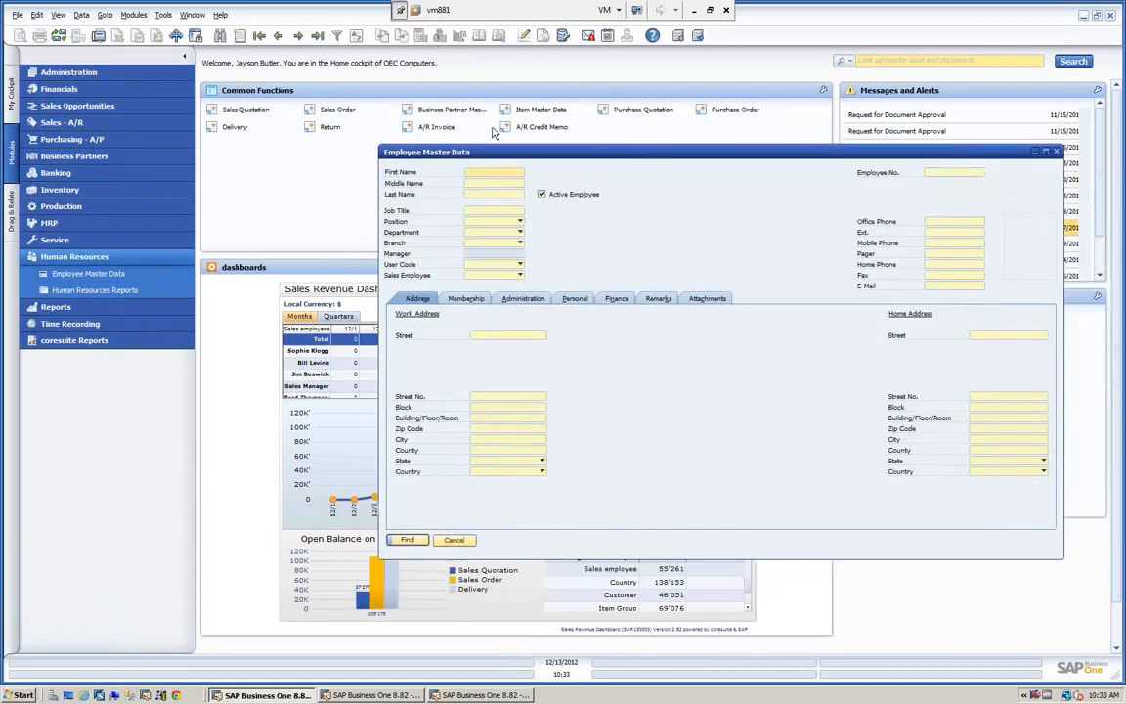
left_click(279, 35)
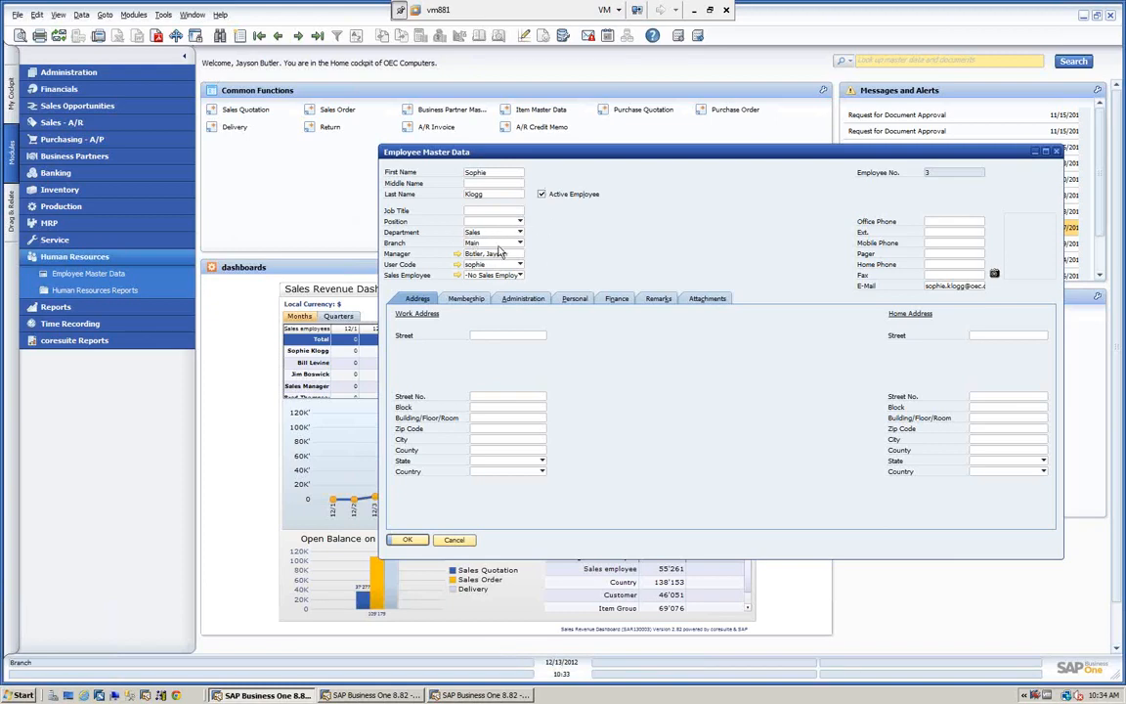
left_click(466, 298)
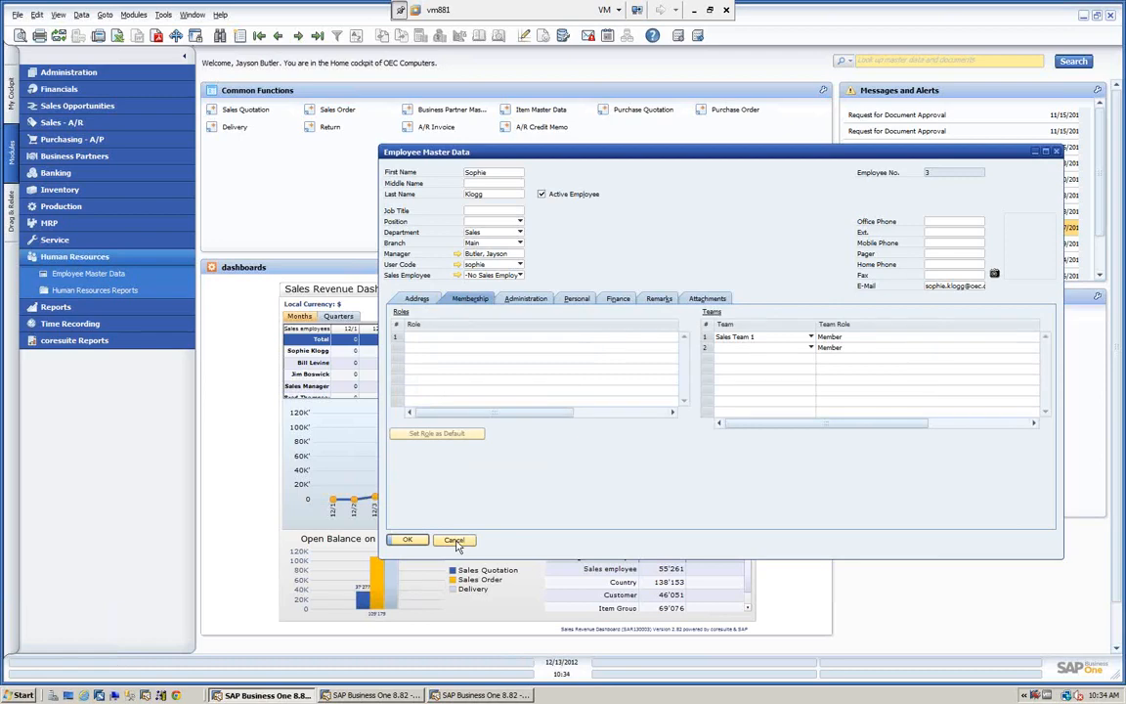
left_click(455, 542)
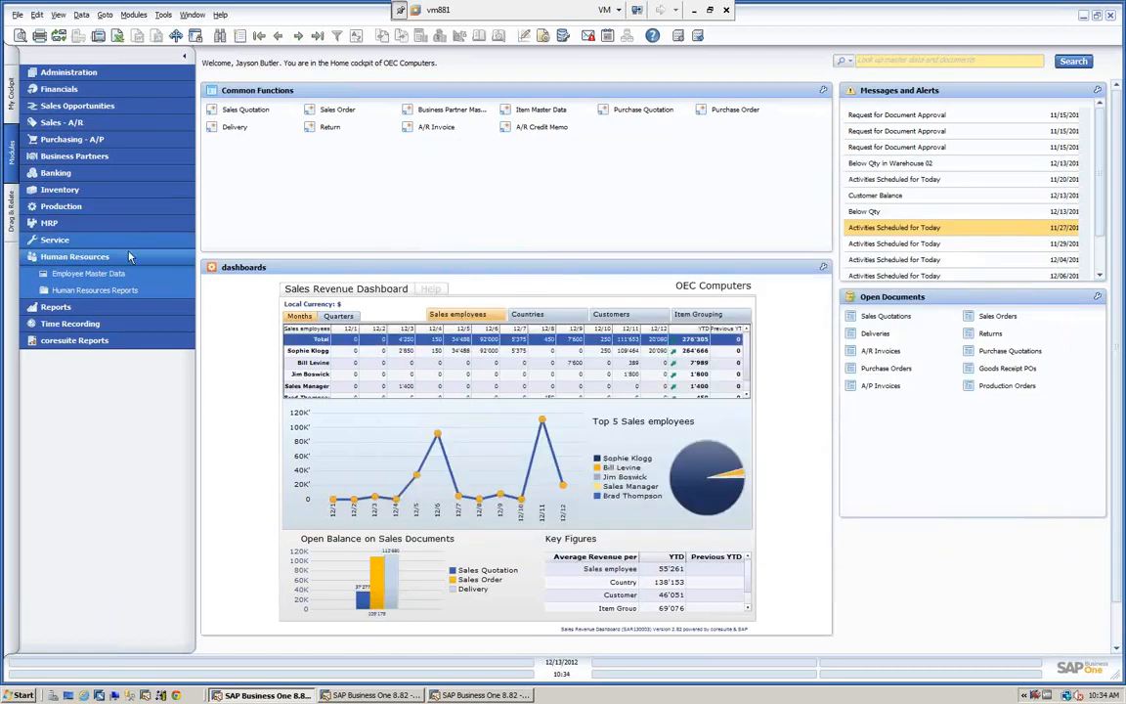